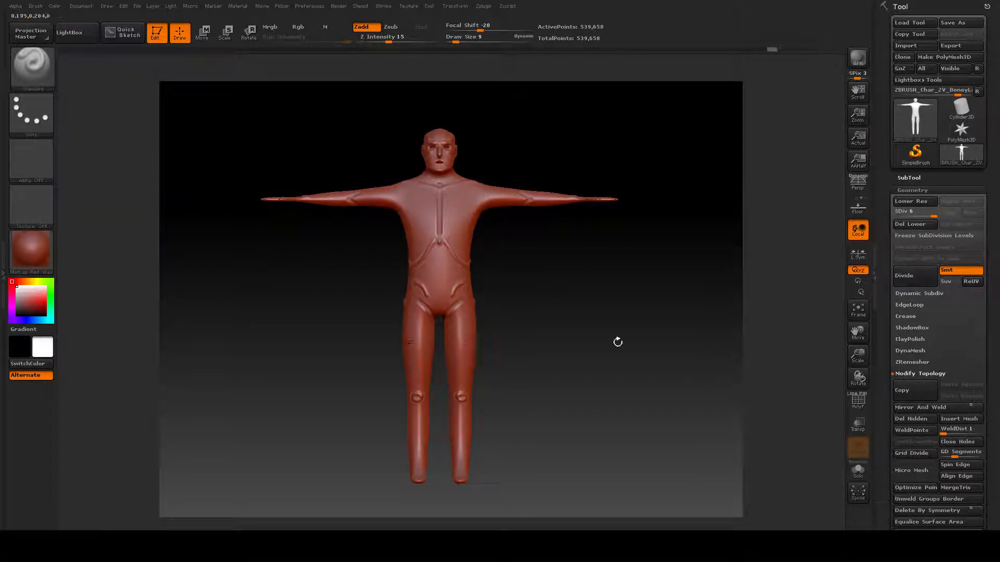
Set the Standard brush to draw size 39, Z intensity 16 and focal shift -2 for work on the upper torso.
drag(653, 330, 510, 301)
drag(348, 290, 588, 308)
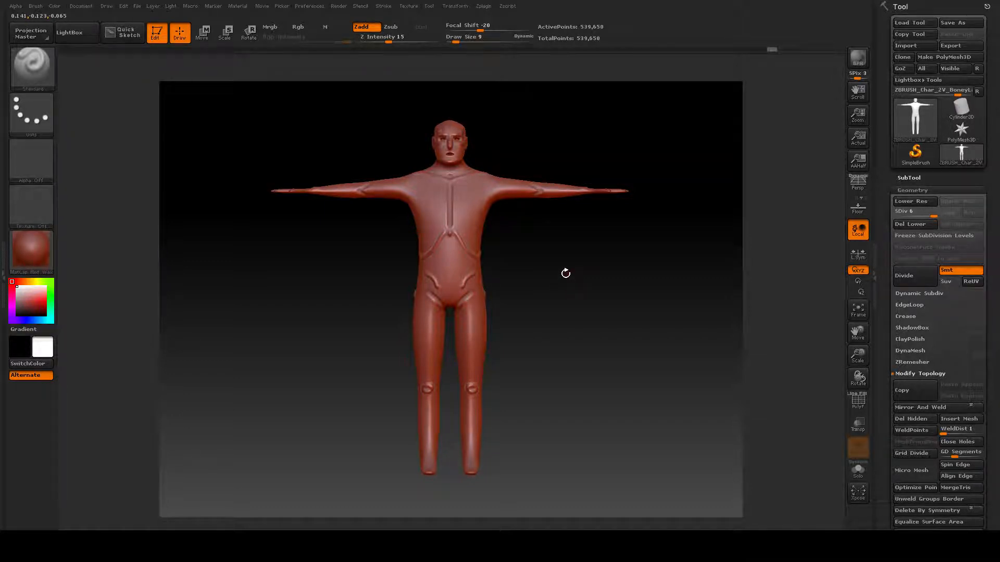
mouse_move(565, 275)
alt+right_down()
mouse_move(558, 323)
mouse_move(686, 324)
alt+right_up()
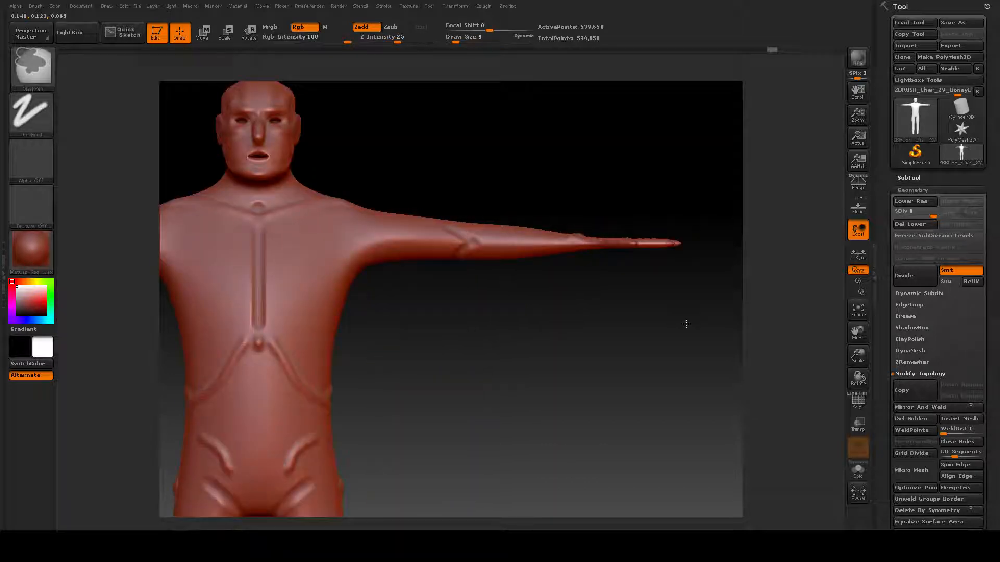
alt+right_drag(522, 324, 618, 313)
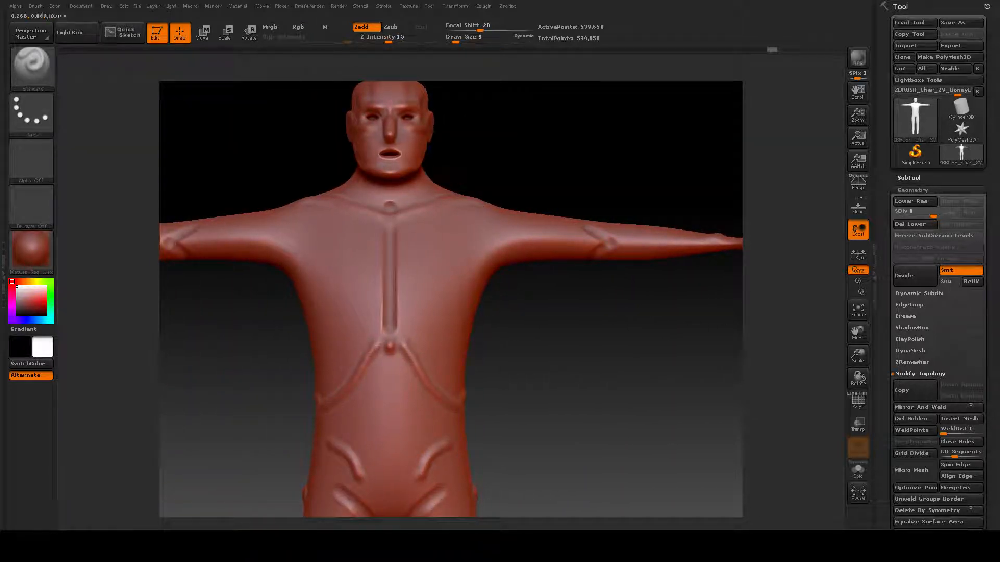
right_drag(588, 343, 569, 358)
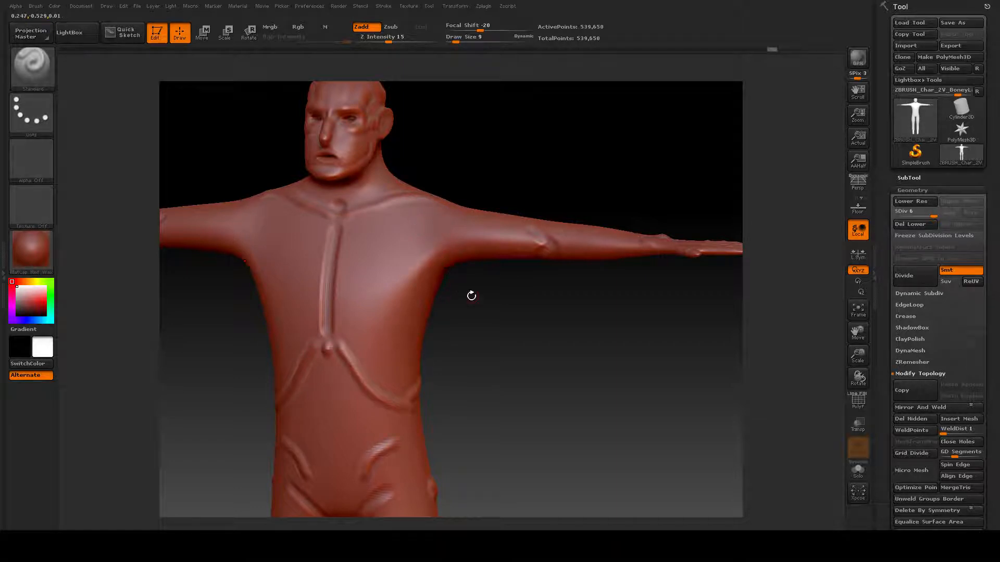
mouse_move(472, 296)
mouse_down()
mouse_move(463, 276)
mouse_move(475, 249)
mouse_move(507, 259)
mouse_move(497, 284)
mouse_up()
key(space)
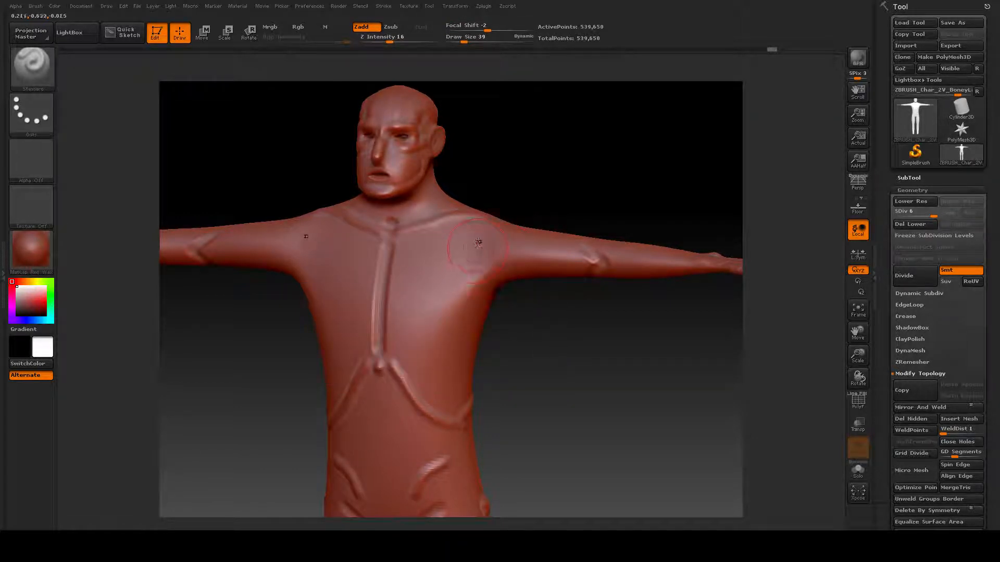
Try raising the upper chest beside the shoulder with the Standard brush, raise its Z intensity to 21, and undo the stroke.
key(ctrl)
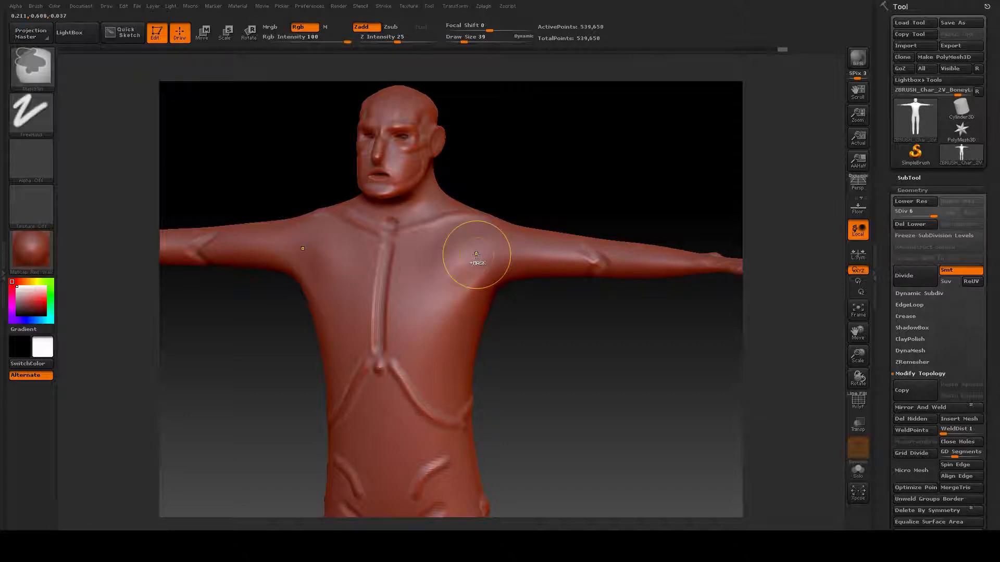
mouse_move(564, 326)
mouse_down()
mouse_move(518, 306)
mouse_move(552, 345)
mouse_up()
key(space)
click(536, 322)
mouse_move(442, 266)
mouse_down()
mouse_move(469, 246)
mouse_move(497, 251)
mouse_up()
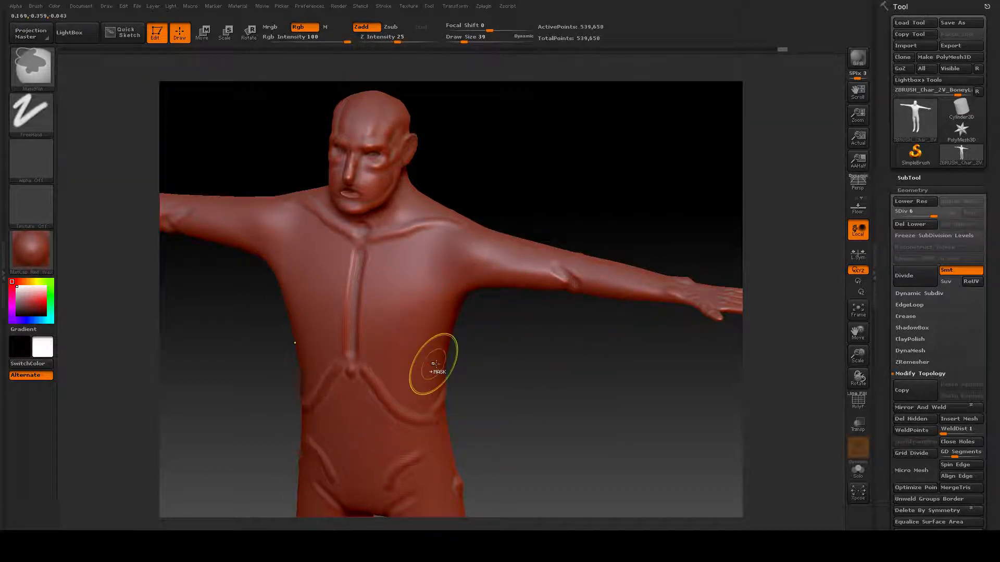
key(ctrl+z)
mouse_move(513, 354)
alt+mouse_down()
mouse_move(526, 395)
mouse_move(518, 404)
mouse_move(495, 380)
alt+mouse_up()
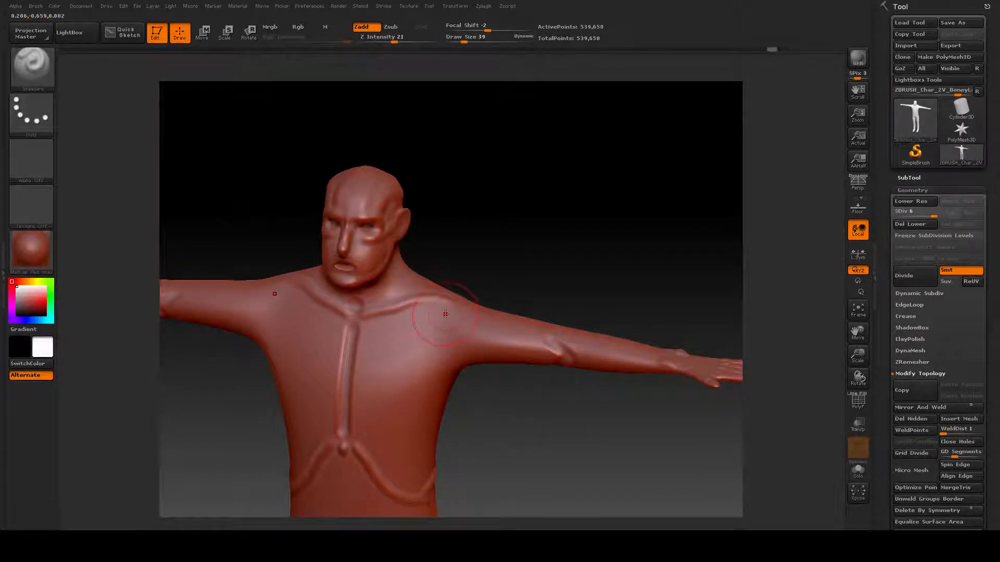
Reduce the Standard brush to draw size 32, try bulging the shoulder into a deltoid, and undo the last stroke.
key(space)
drag(445, 313, 444, 312)
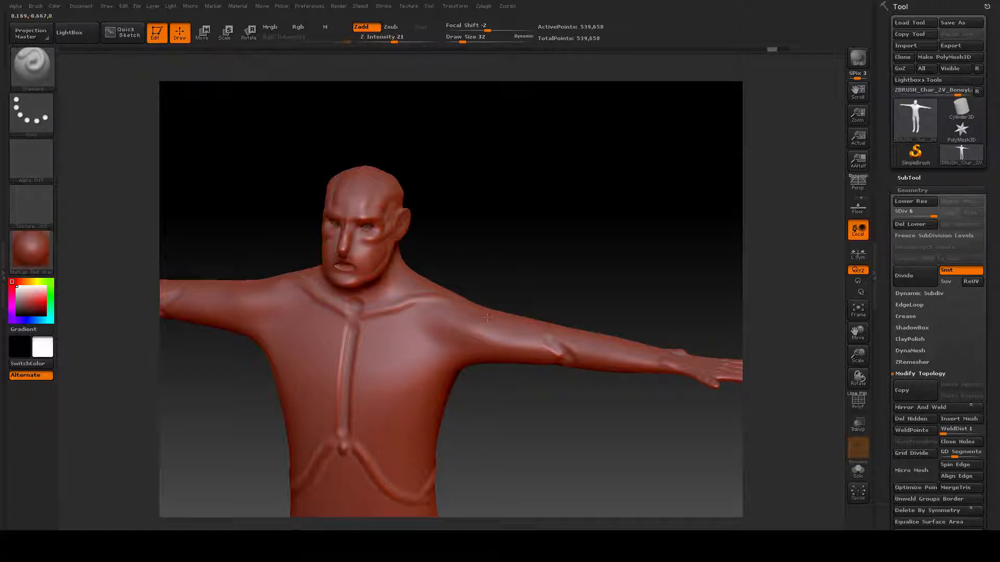
mouse_move(513, 290)
mouse_down()
mouse_move(534, 261)
mouse_move(458, 320)
mouse_up()
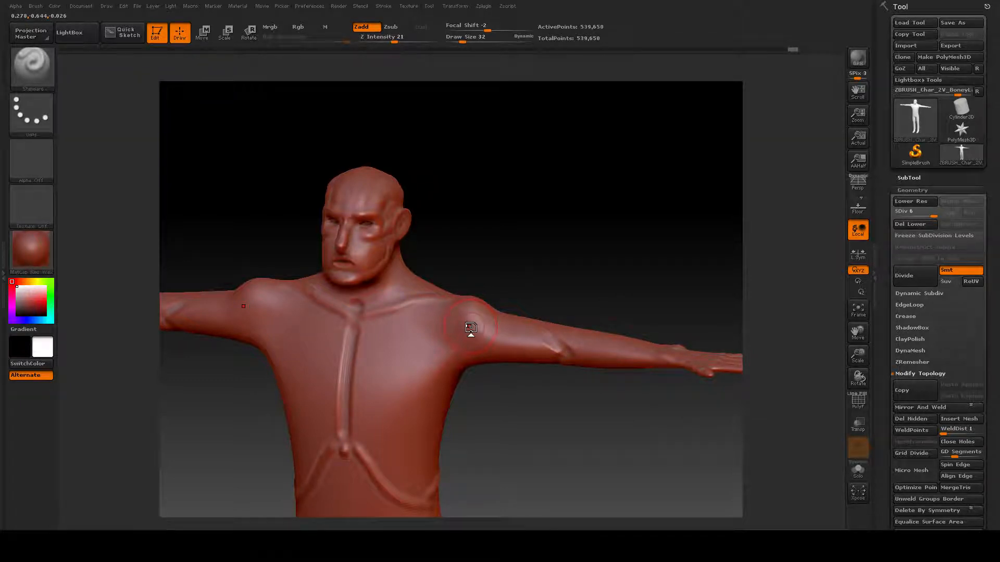
key(ctrl+z)
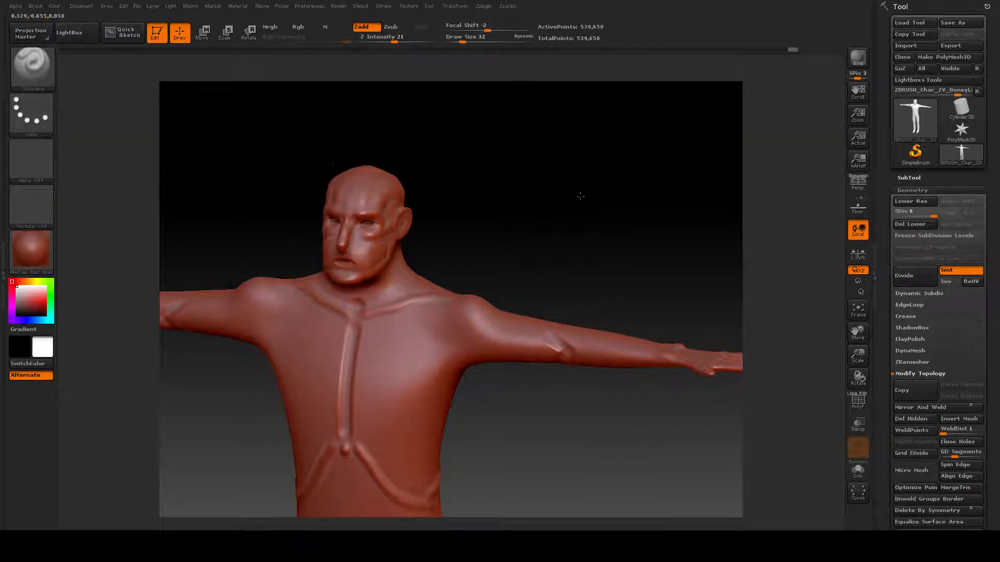
drag(580, 197, 588, 251)
key(ctrl)
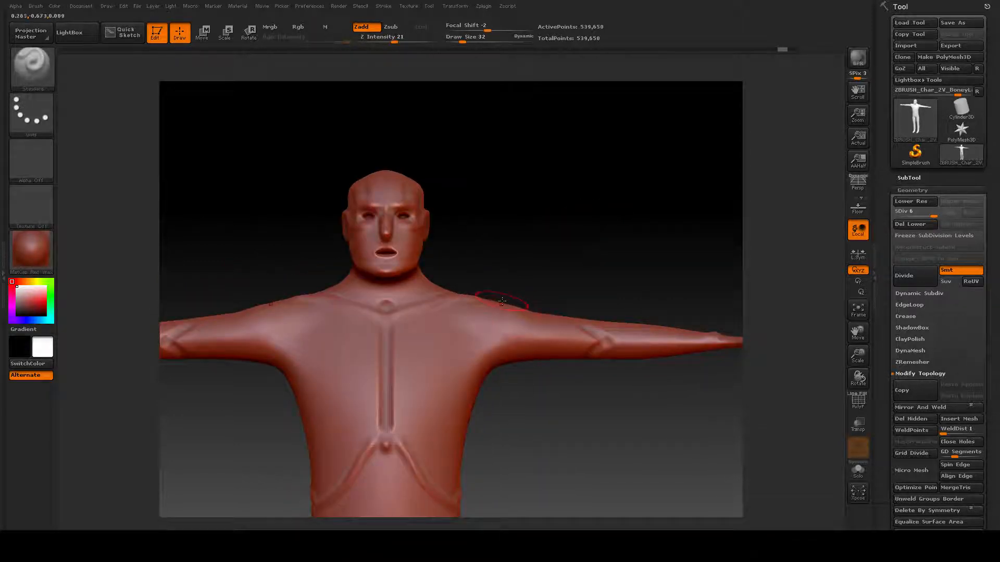
Try rounding out the top of the shoulder with the Standard brush and undo the extra stroke that follows.
drag(500, 300, 527, 318)
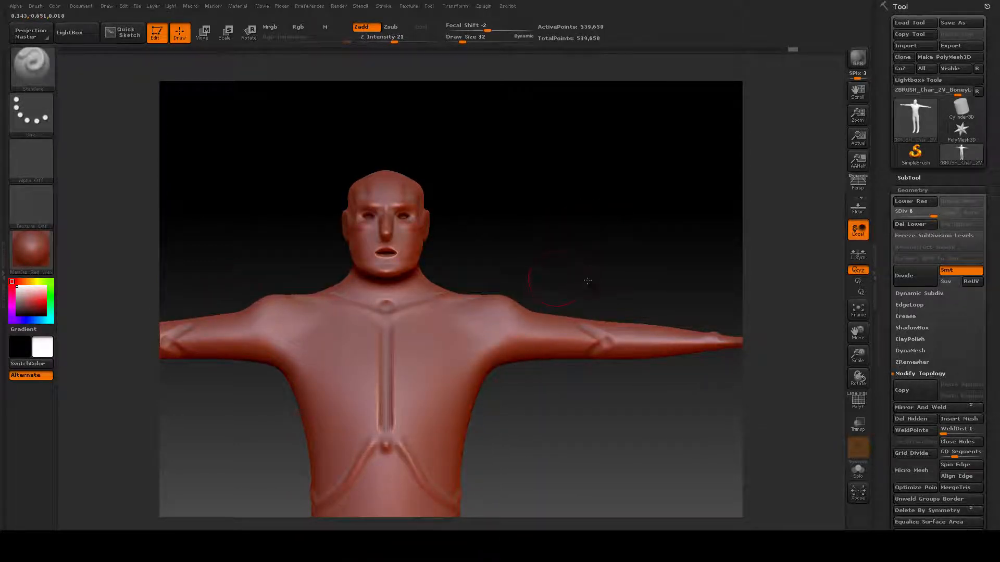
drag(555, 276, 518, 292)
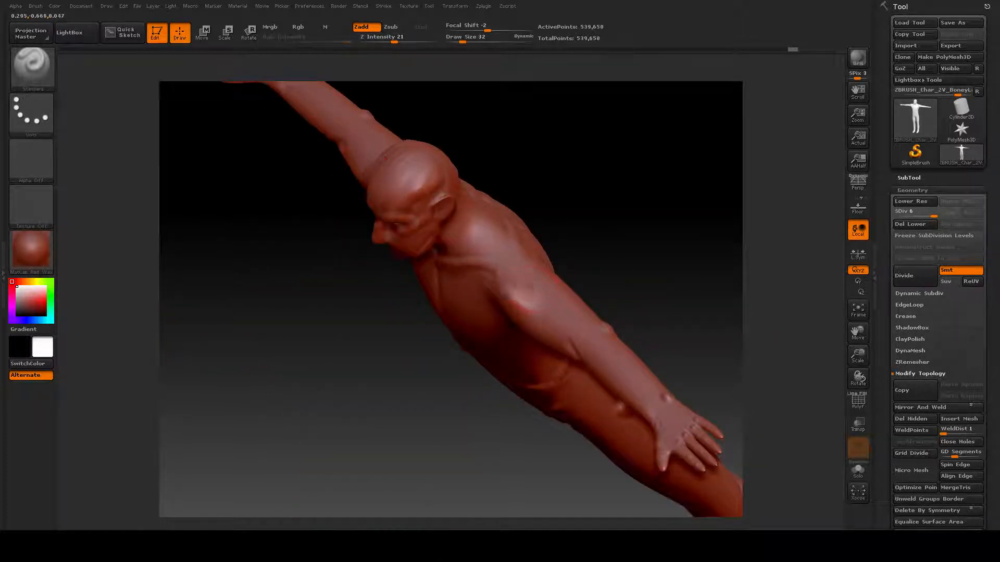
shift+drag(596, 245, 624, 388)
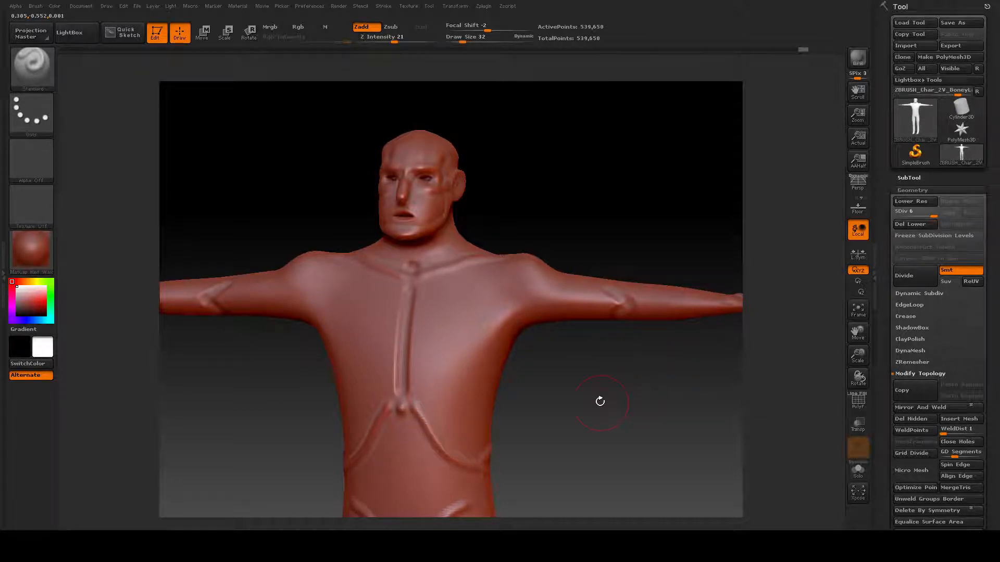
key(ctrl+z)
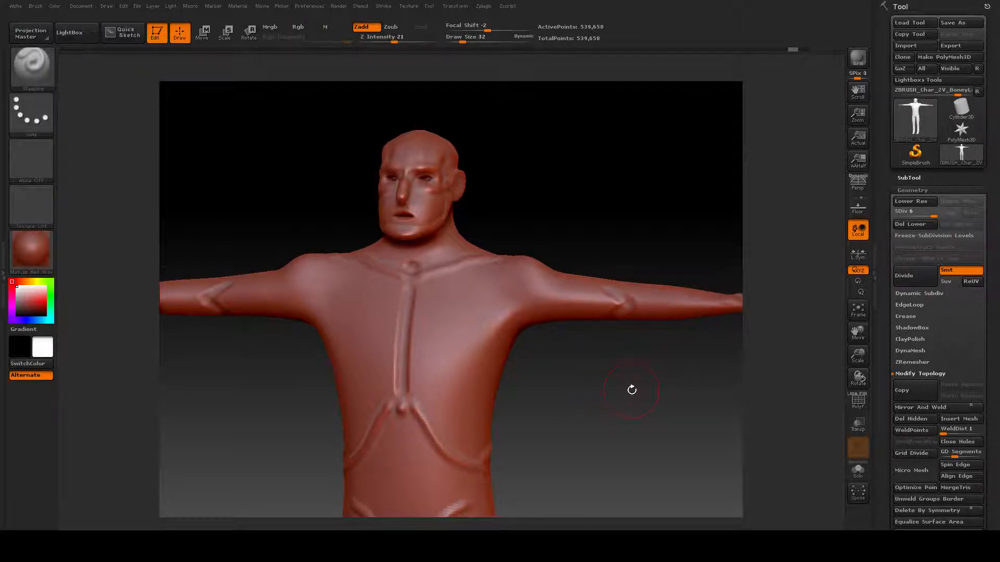
Try building up the chest muscle between the sternum and armpit with several Standard brush strokes.
drag(631, 390, 617, 371)
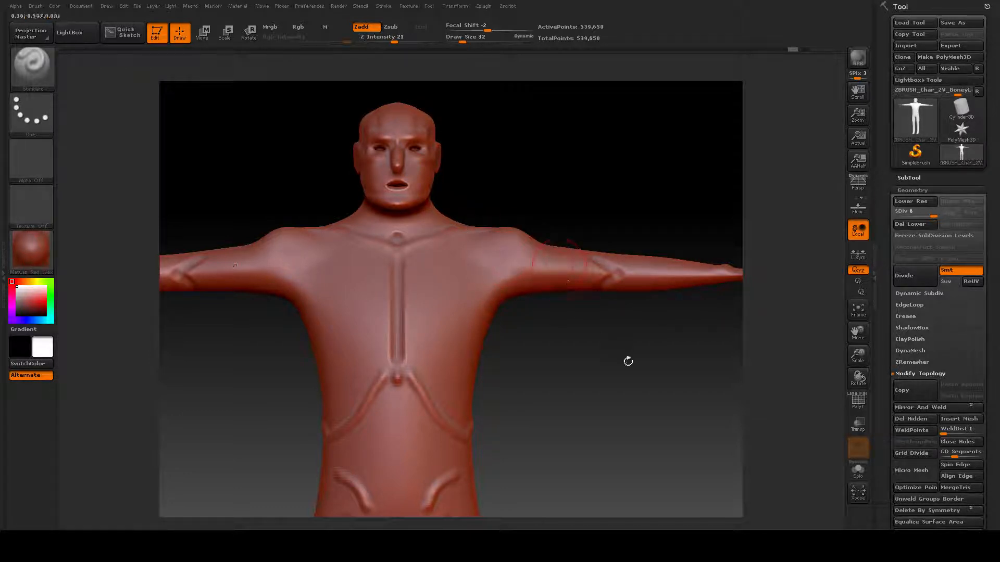
drag(627, 359, 610, 369)
mouse_move(610, 369)
right_down()
mouse_move(593, 359)
mouse_move(599, 448)
mouse_move(627, 430)
right_up()
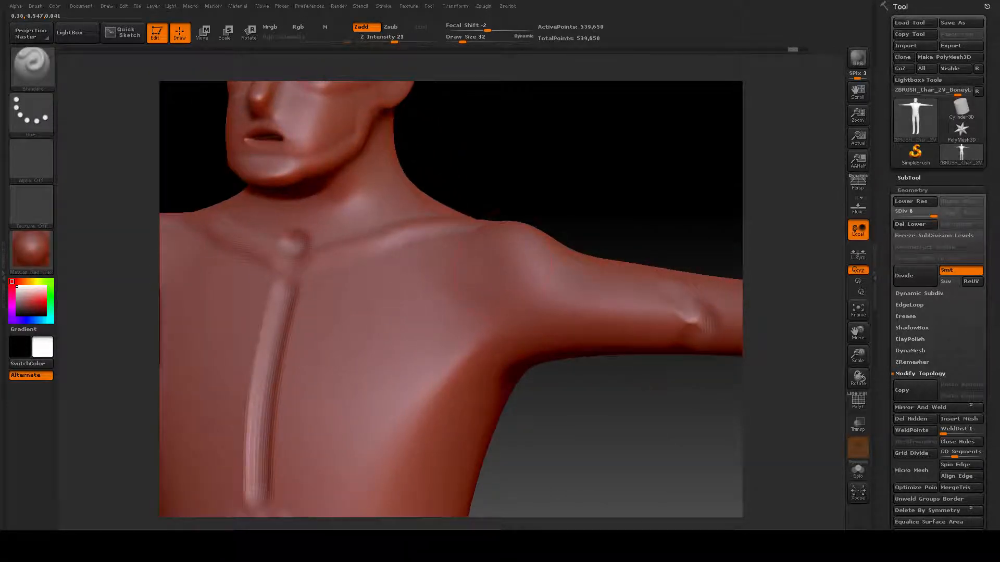
right_click(452, 241)
drag(453, 241, 454, 241)
alt+drag(562, 385, 605, 333)
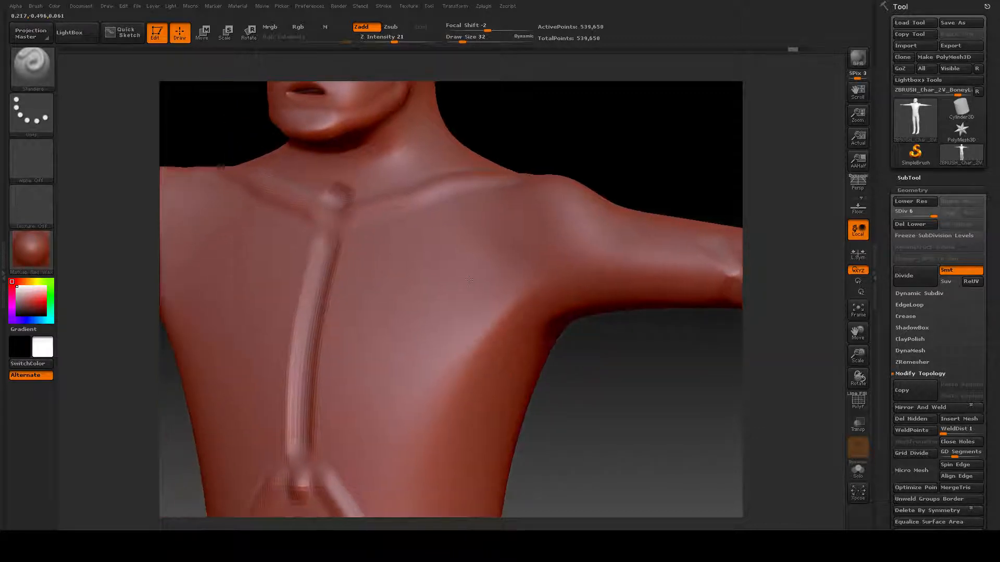
drag(454, 214, 520, 303)
drag(476, 270, 440, 354)
drag(417, 265, 398, 319)
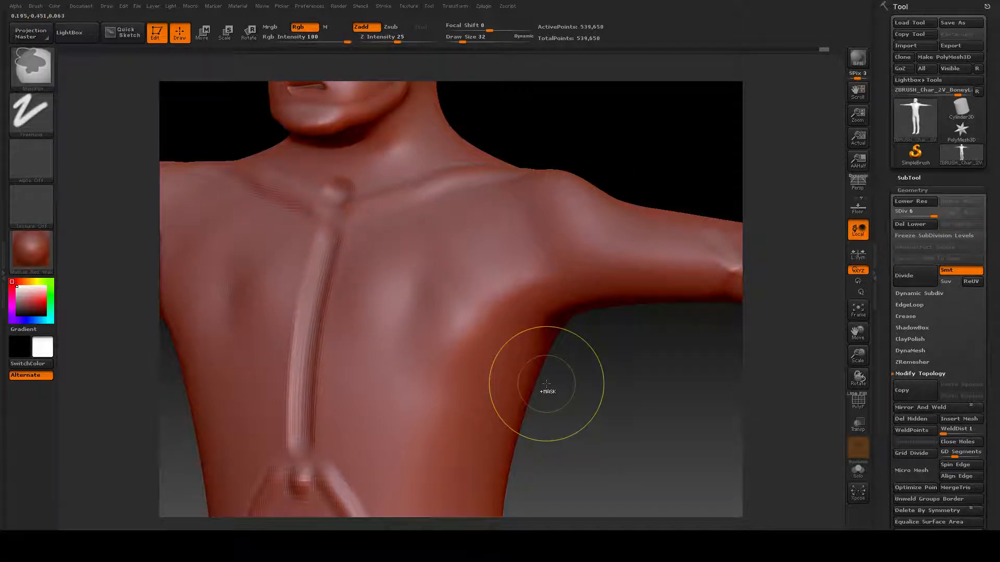
Undo the Standard brush strokes on the chest and the shoulder bulge.
key(ctrl+z)
key(ctrl+z)
key(ctrl+z)
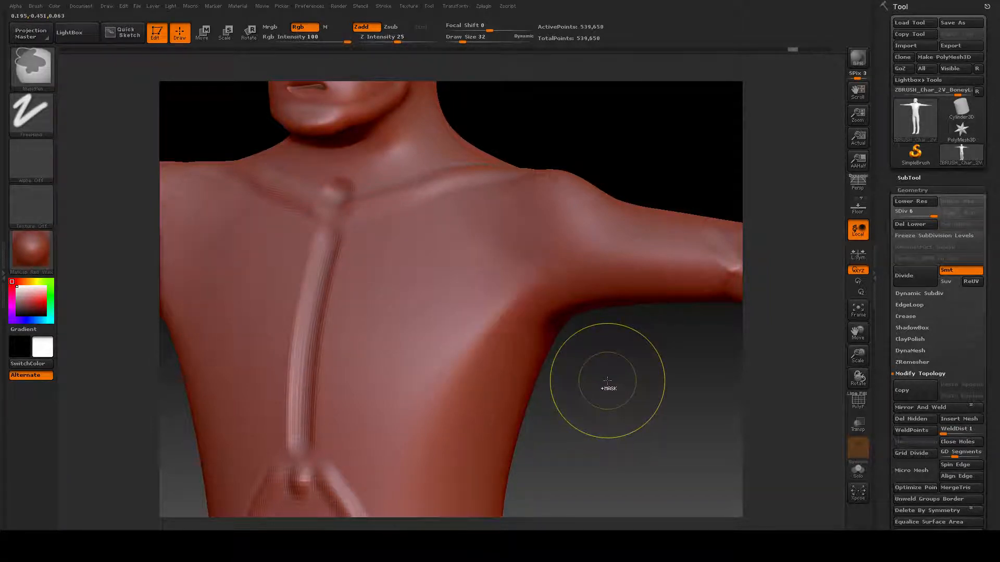
key(ctrl+z)
key(ctrl+z)
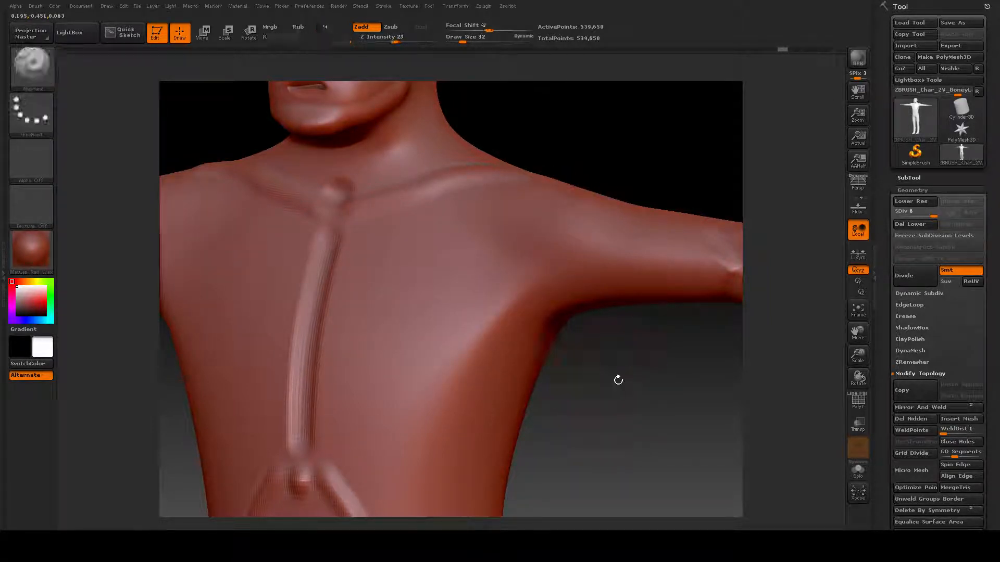
key(ctrl+z)
Switch to the ClayBuildup brush and set its draw size to 20 and focal shift to -11.
click(29, 70)
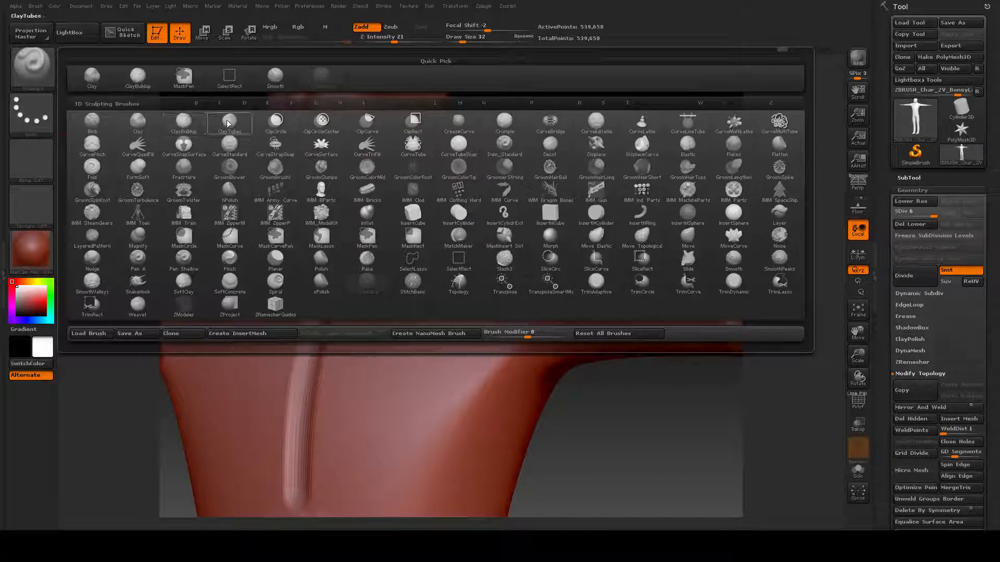
mouse_move(229, 123)
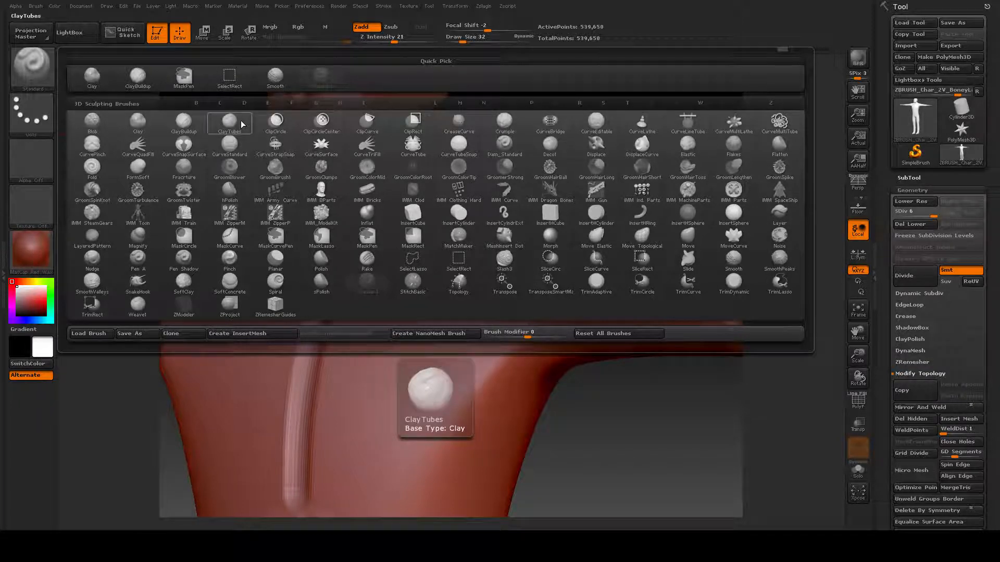
click(185, 124)
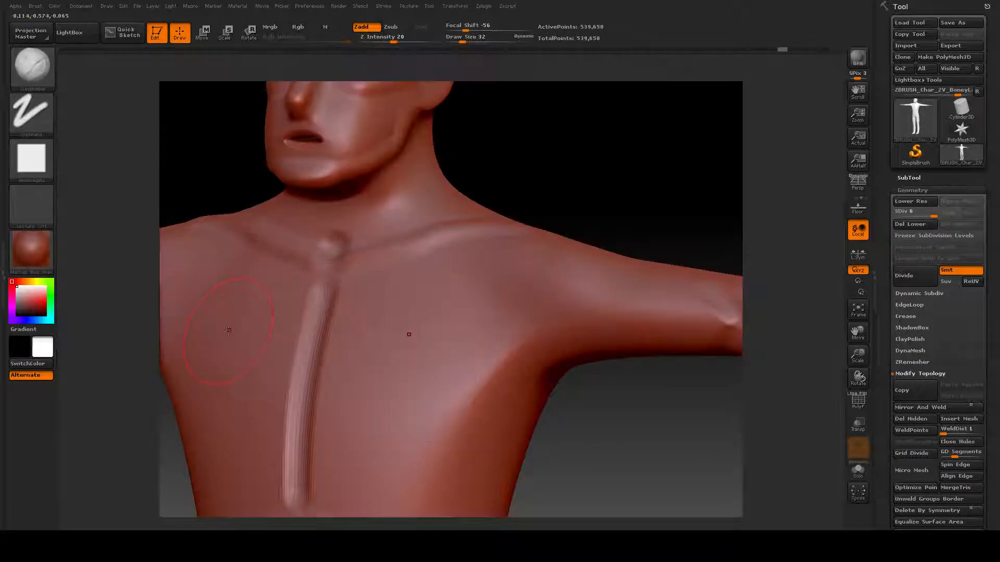
key(space)
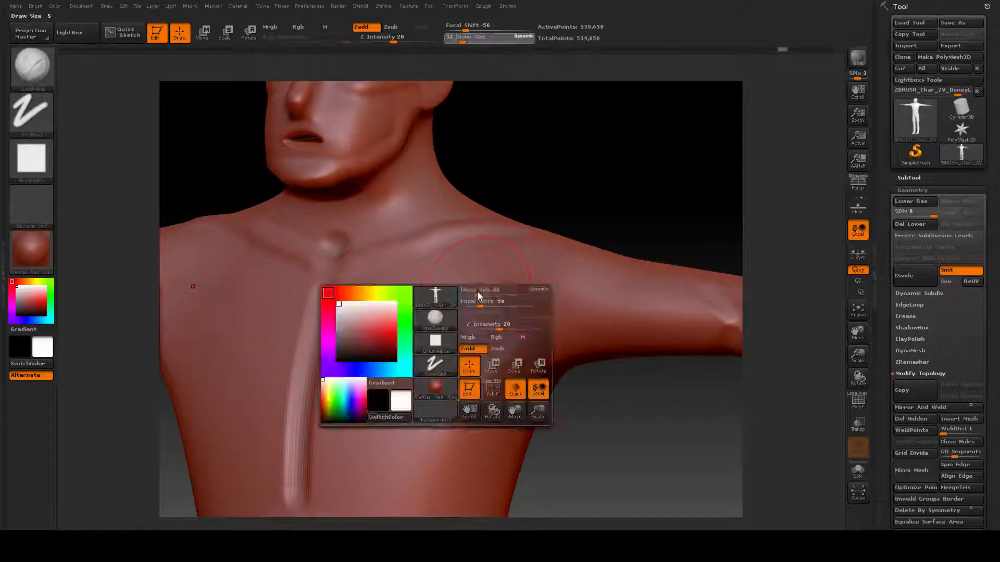
drag(477, 293, 495, 302)
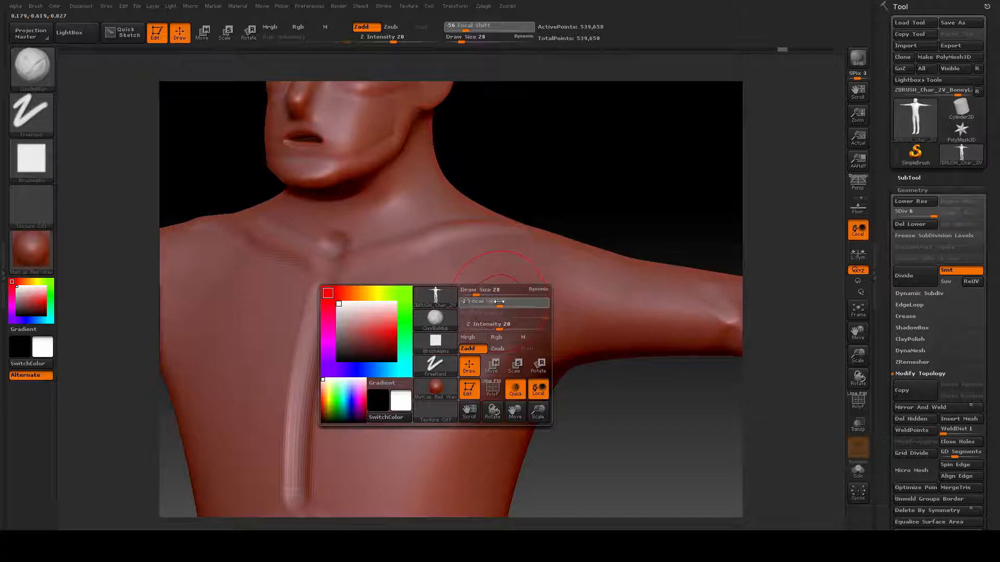
Build up the pectoral muscles from the sternum to the armpit with ClayBuildup strokes and smooth them.
alt+drag(564, 405, 559, 363)
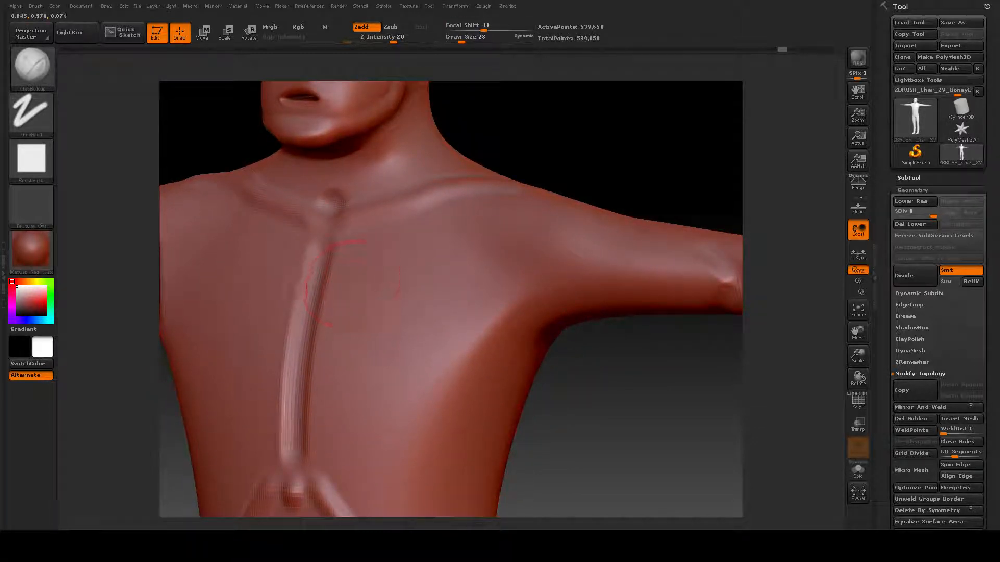
drag(342, 277, 489, 285)
drag(336, 315, 476, 329)
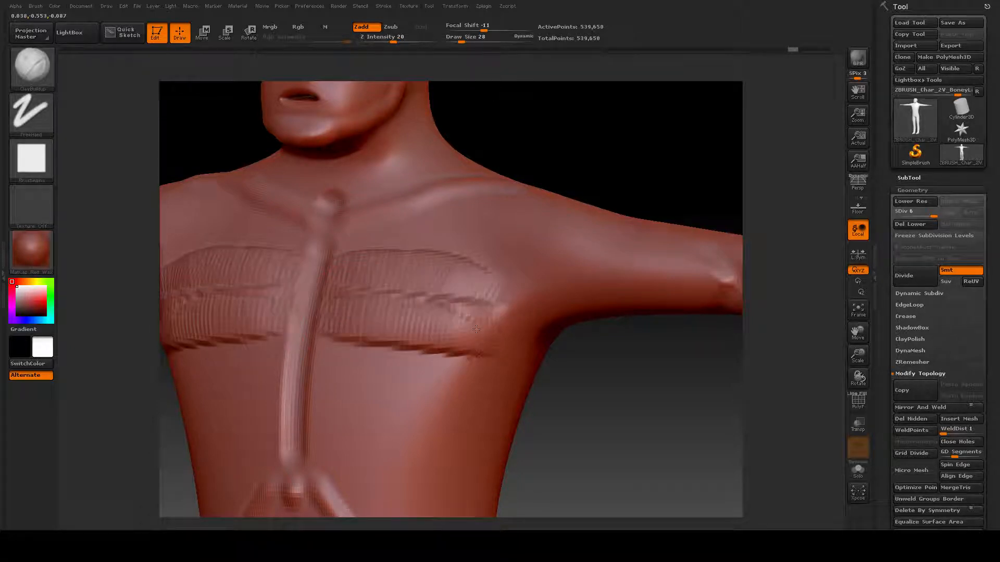
mouse_move(324, 352)
mouse_down()
mouse_move(471, 336)
mouse_move(499, 295)
mouse_up()
mouse_move(409, 333)
shift+mouse_down()
mouse_move(462, 292)
mouse_move(431, 296)
mouse_move(362, 261)
mouse_move(329, 364)
mouse_move(434, 385)
mouse_move(492, 341)
shift+mouse_up()
Build up the deltoid with ClayBuildup strokes from the outer collarbone over the shoulder onto the upper arm.
drag(649, 409, 618, 470)
drag(453, 265, 609, 319)
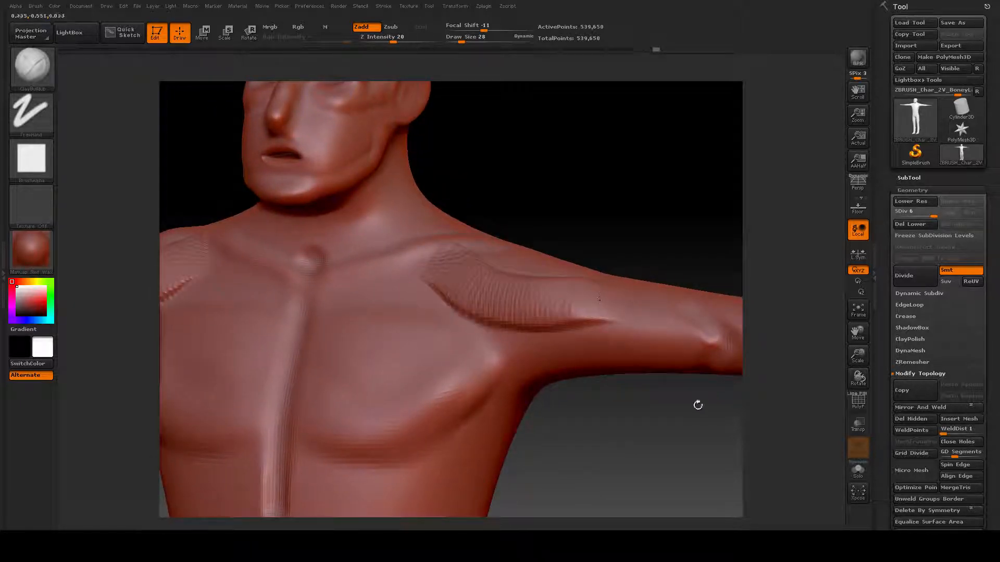
drag(693, 411, 659, 451)
mouse_move(682, 283)
mouse_down()
mouse_move(710, 270)
mouse_move(755, 302)
mouse_up()
mouse_move(536, 263)
mouse_down()
mouse_move(541, 399)
mouse_move(486, 341)
mouse_move(482, 264)
mouse_move(513, 347)
mouse_up()
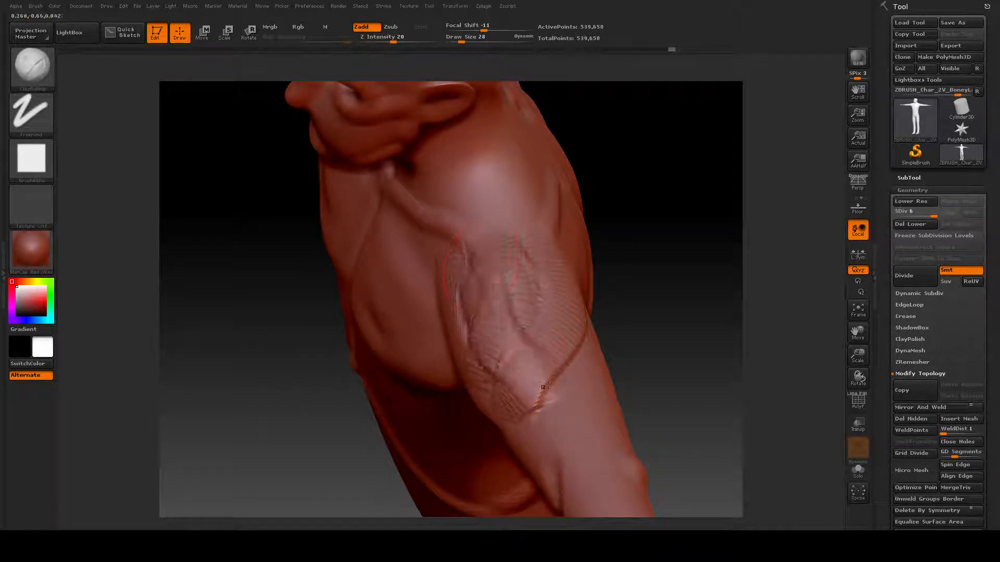
Smooth the clay strokes on the deltoid and blend its lower edges into the upper arm and chest.
mouse_move(498, 292)
shift+mouse_down()
mouse_move(500, 349)
mouse_move(439, 265)
shift+mouse_up()
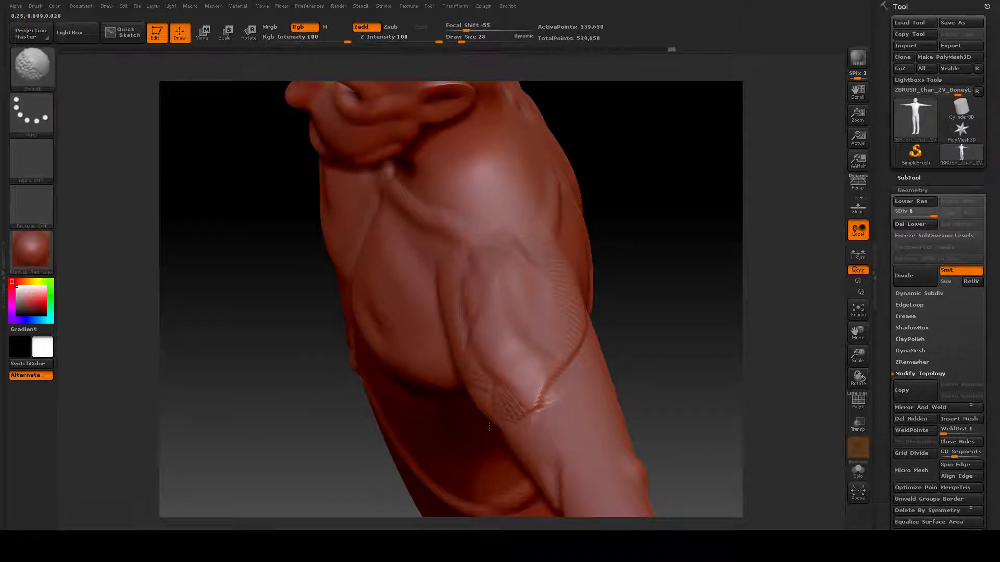
mouse_move(489, 427)
shift+mouse_down()
mouse_move(542, 398)
mouse_move(569, 359)
shift+mouse_up()
mouse_move(674, 361)
mouse_down()
mouse_move(698, 329)
mouse_move(640, 301)
mouse_move(624, 257)
mouse_move(645, 257)
mouse_move(636, 258)
mouse_up()
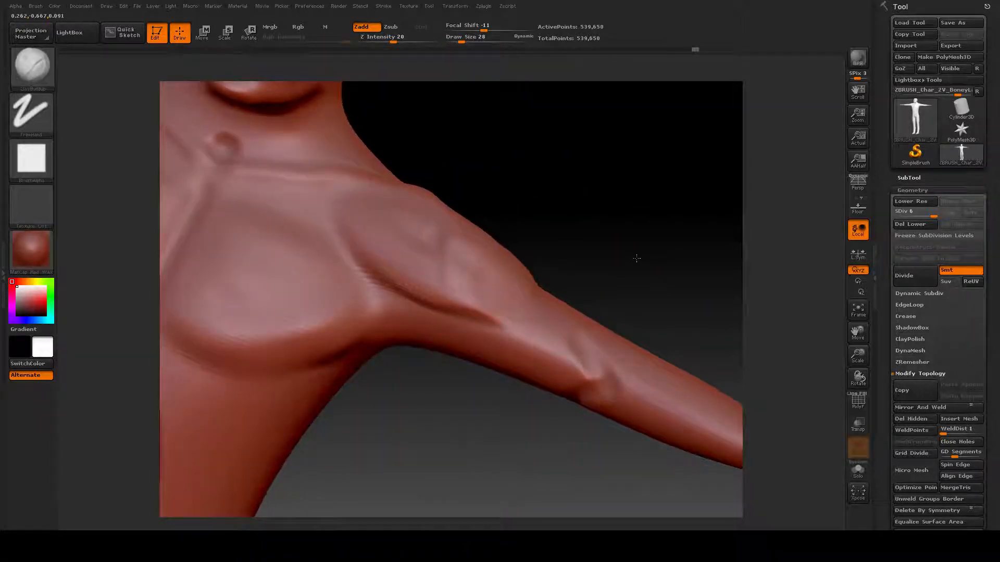
key(shift)
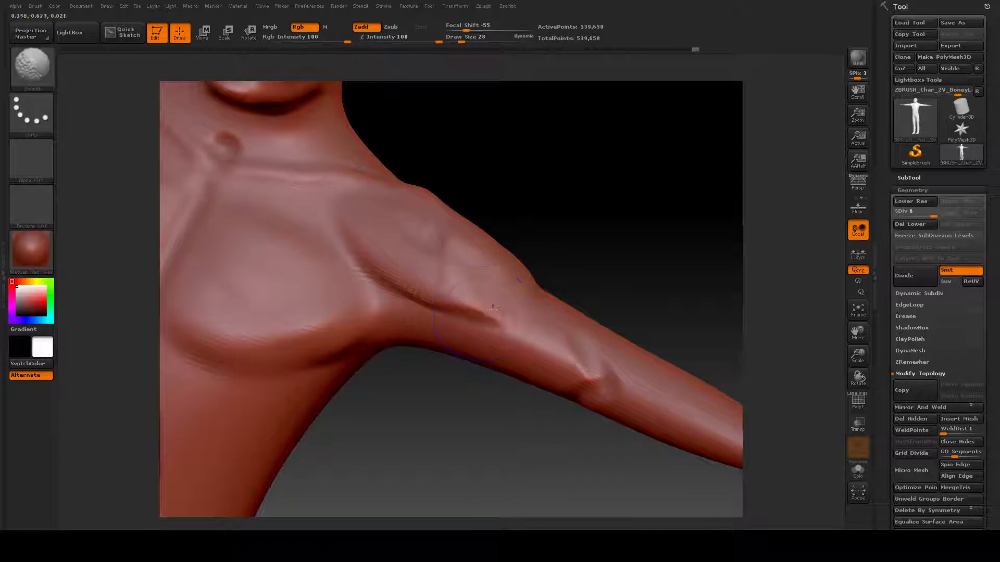
mouse_move(547, 203)
mouse_down()
mouse_move(602, 283)
mouse_move(585, 280)
mouse_move(594, 297)
mouse_move(552, 274)
mouse_up()
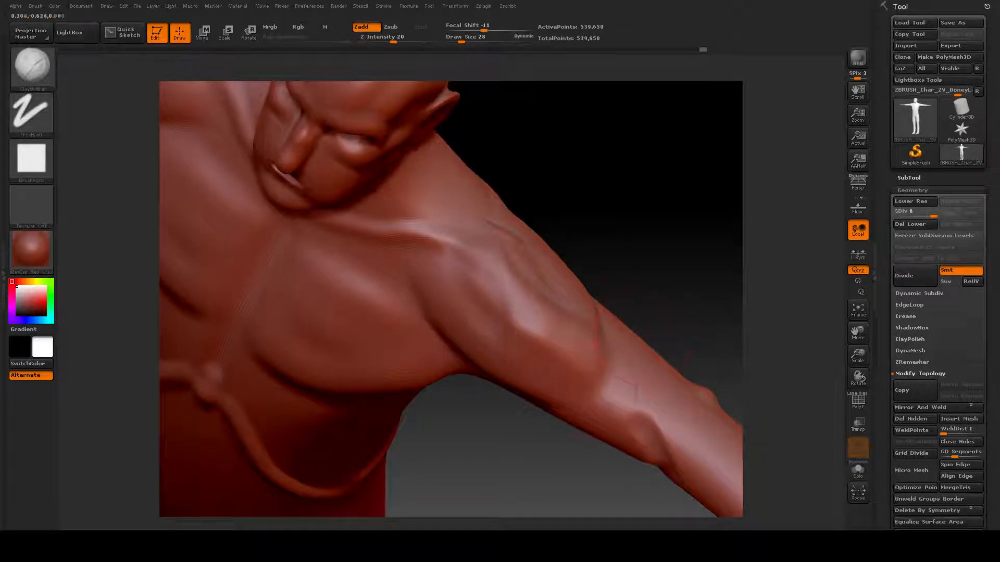
Undo the sequence of deltoid strokes back to the plain shoulder and upper arm.
drag(664, 326, 582, 295)
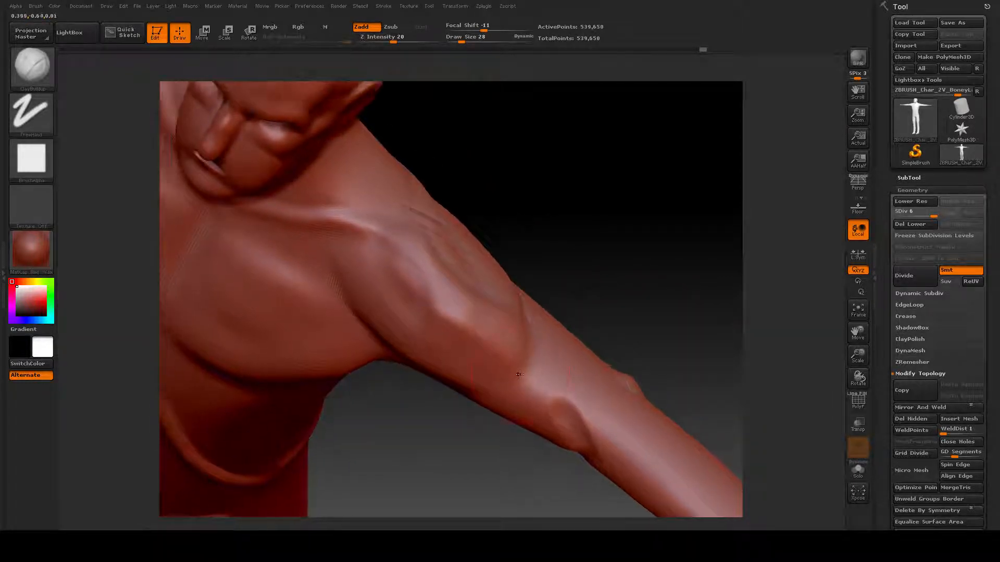
key(ctrl)
key(ctrl+z)
key(ctrl+z)
key(ctrl+z)
key(ctrl+z)
key(ctrl+z)
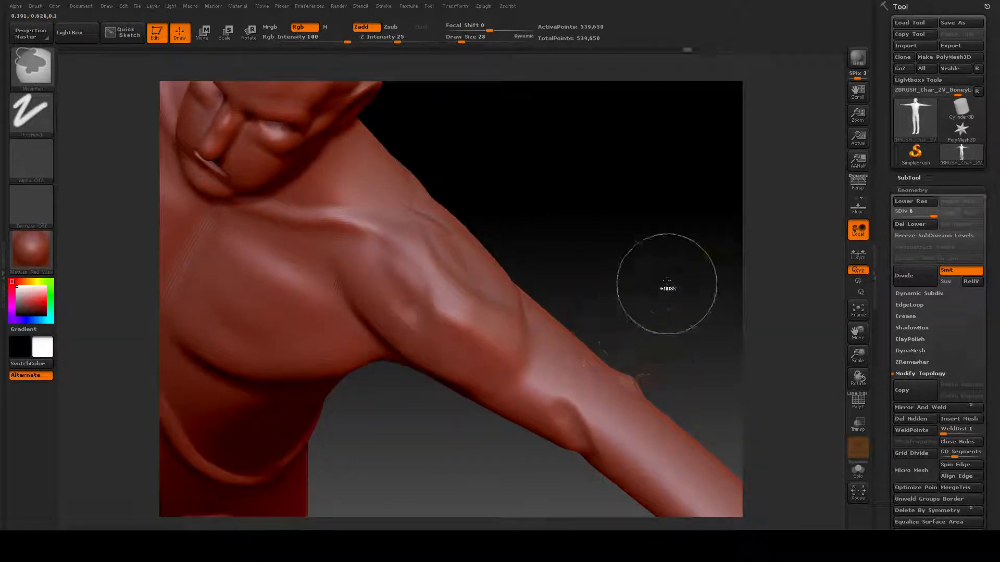
key(ctrl+z)
key(ctrl+z)
key(ctrl+z)
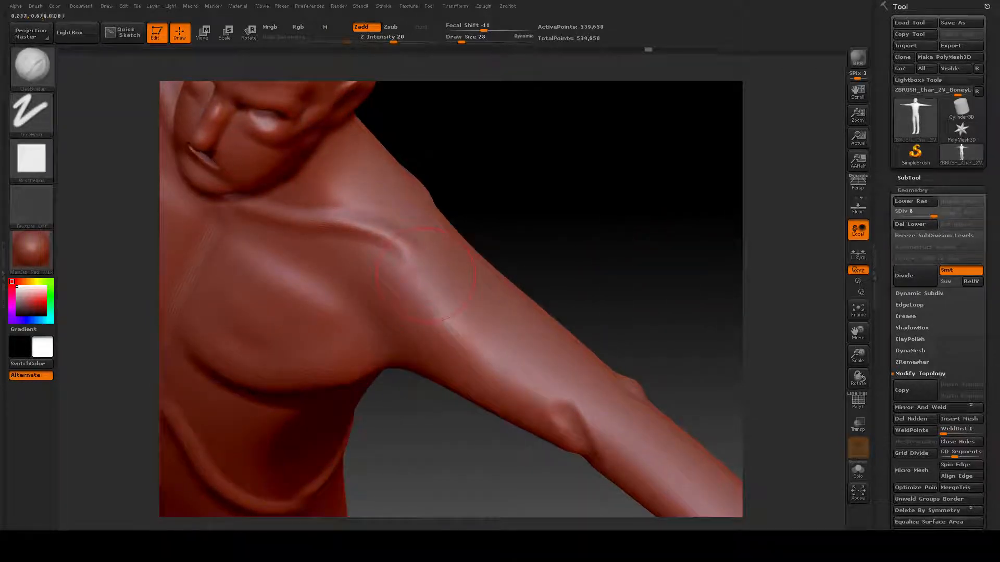
Rebuild the deltoid with ClayBuildup strokes from the outer collarbone over the shoulder onto the upper arm and smooth it.
mouse_move(354, 239)
mouse_down()
mouse_move(427, 291)
mouse_move(507, 316)
mouse_up()
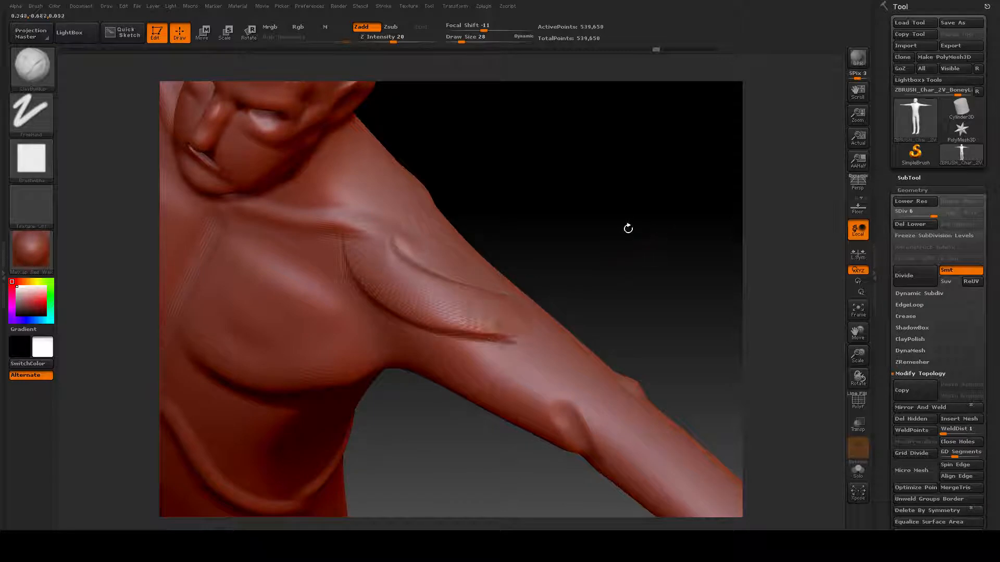
key(ctrl+shift+z)
drag(440, 229, 454, 322)
drag(513, 285, 480, 316)
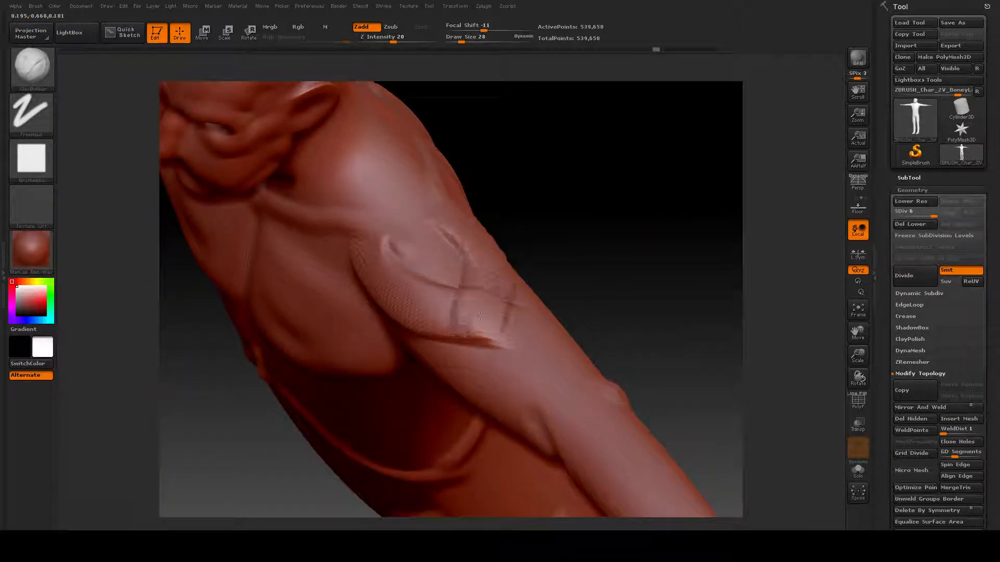
drag(390, 212, 467, 272)
drag(442, 209, 505, 284)
mouse_move(384, 265)
mouse_down()
mouse_move(471, 312)
mouse_move(489, 337)
mouse_up()
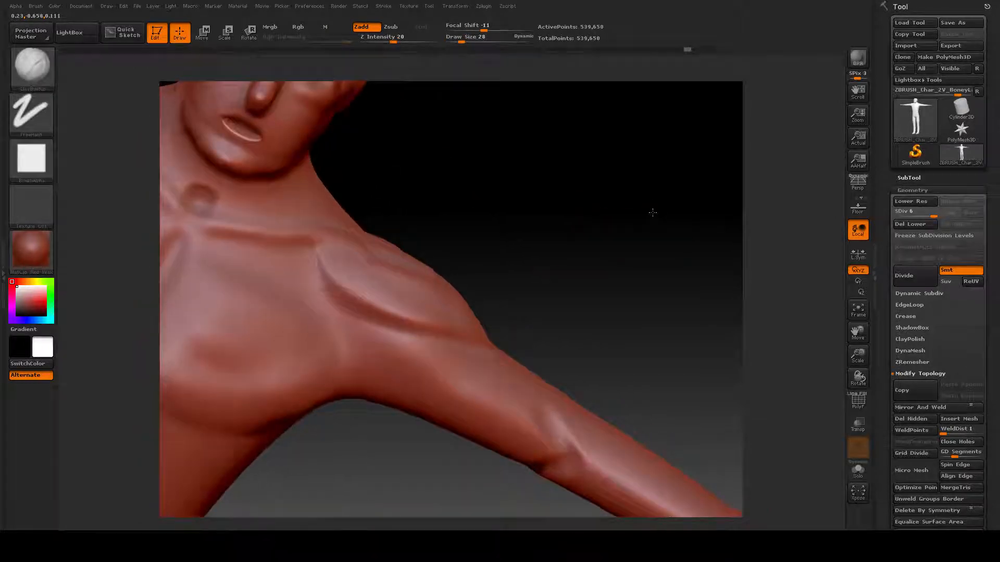
drag(653, 212, 631, 227)
mouse_move(458, 373)
shift+mouse_down()
mouse_move(414, 313)
mouse_move(312, 260)
mouse_move(378, 284)
shift+mouse_up()
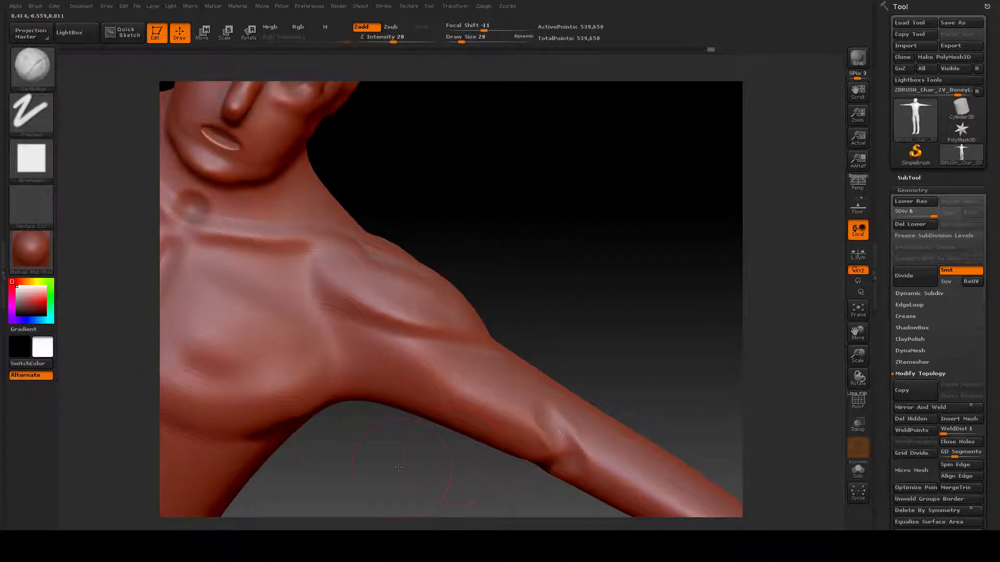
Add a ClayBuildup stroke along the pectoral's outer edge down to the armpit and smooth it into the chest.
alt+drag(399, 467, 405, 259)
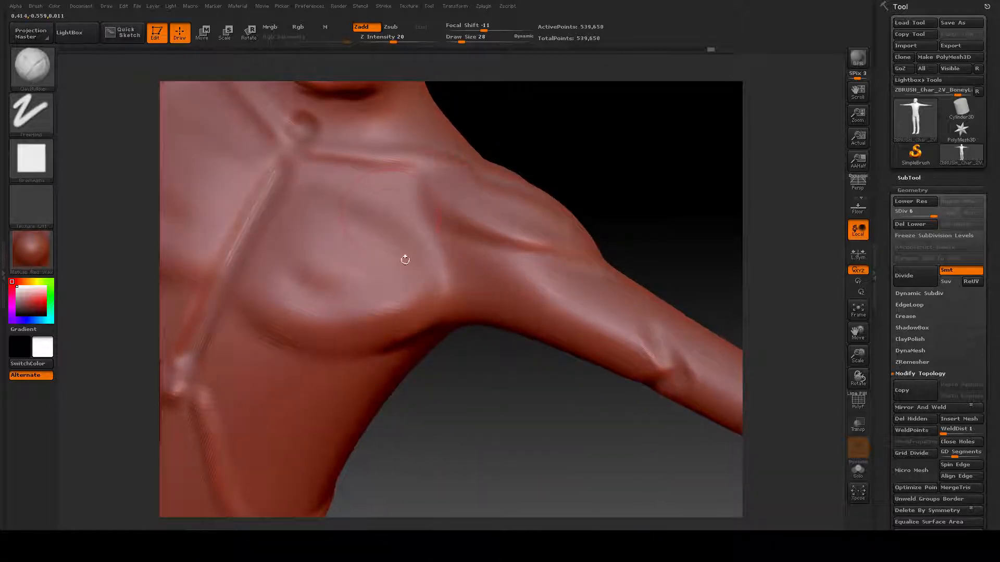
key(space)
mouse_move(400, 203)
mouse_down()
mouse_move(391, 202)
mouse_move(452, 284)
mouse_up()
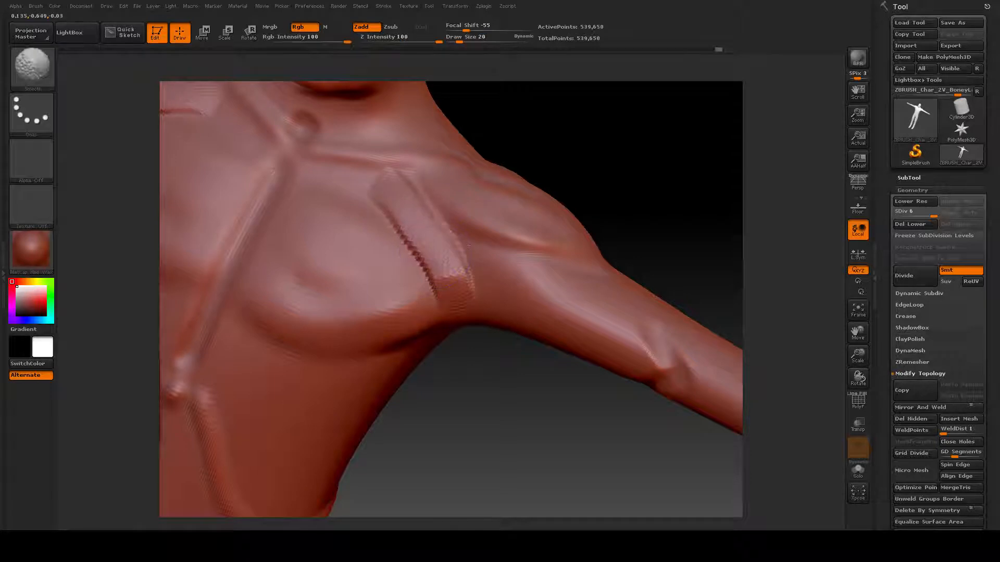
mouse_move(469, 245)
shift+mouse_down()
mouse_move(414, 255)
mouse_move(396, 219)
mouse_move(434, 286)
shift+mouse_up()
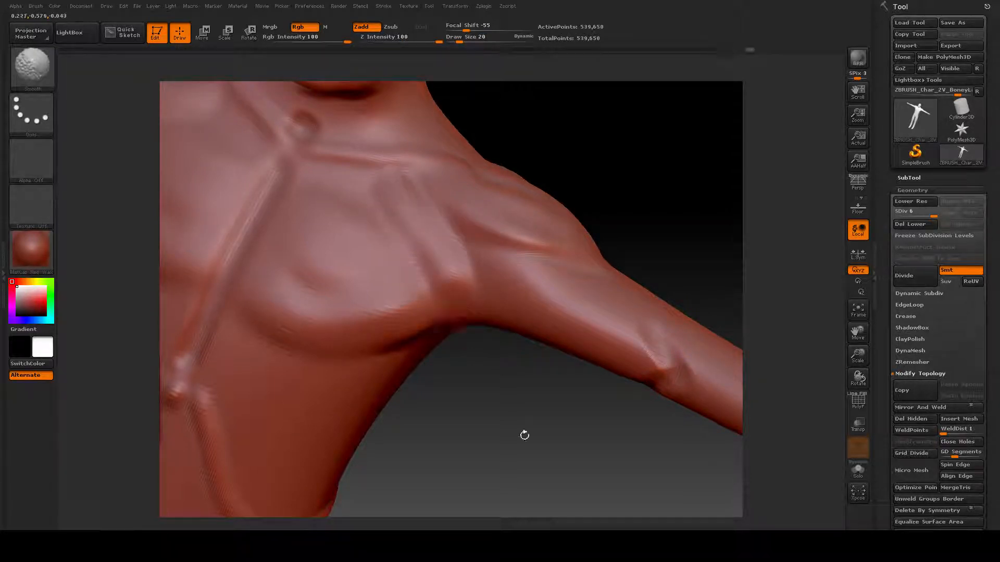
Fill out the pectorals with horizontal ClayBuildup strokes from the sternum toward the armpit and smooth their surface and lower edge.
drag(524, 435, 328, 441)
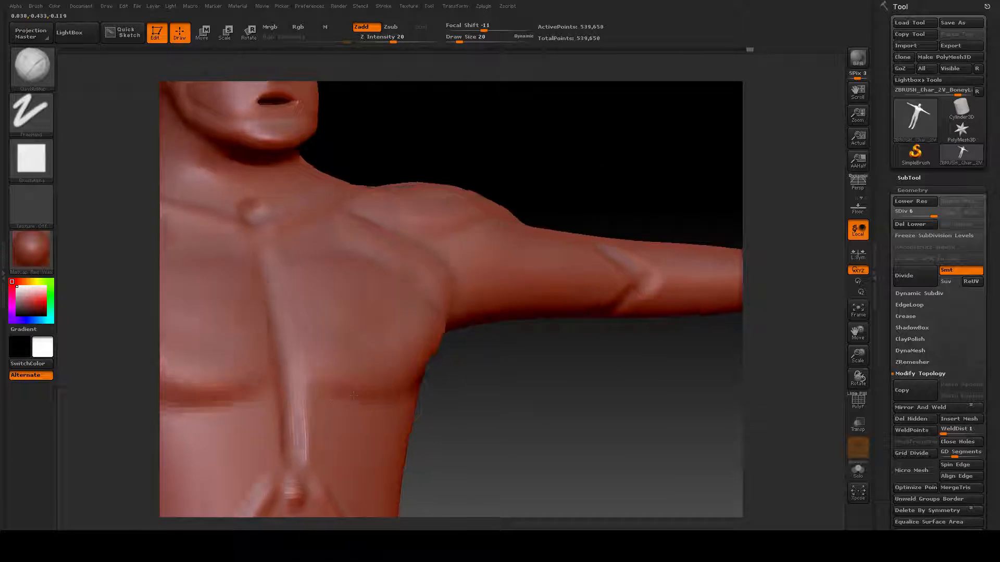
drag(286, 400, 335, 396)
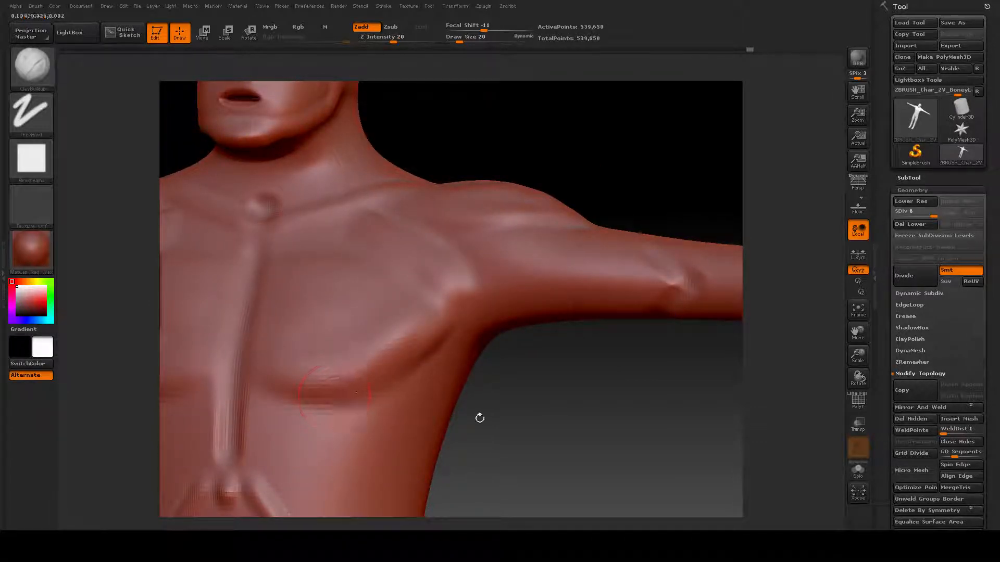
drag(482, 424, 452, 330)
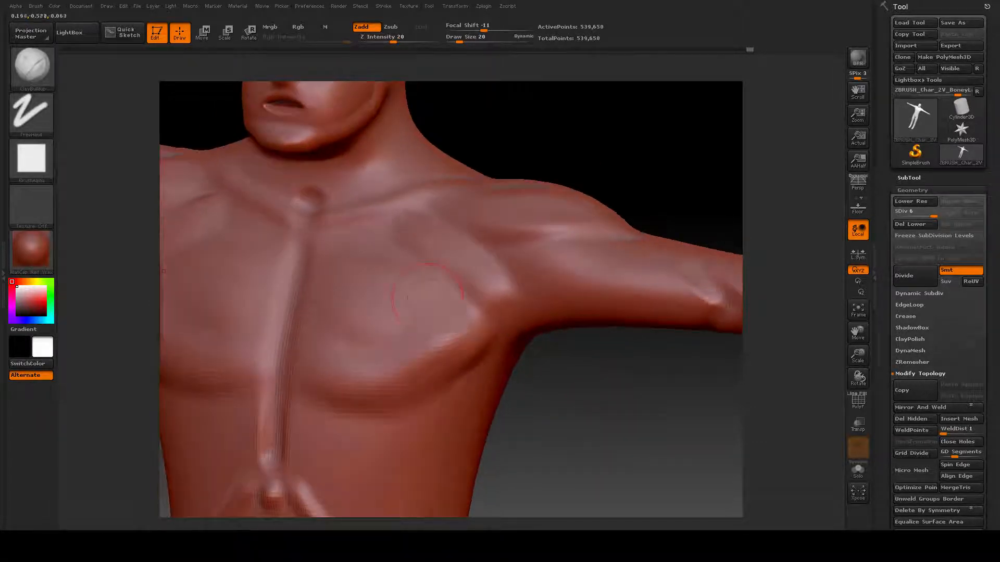
mouse_move(334, 254)
mouse_down()
mouse_move(342, 270)
mouse_move(442, 297)
mouse_up()
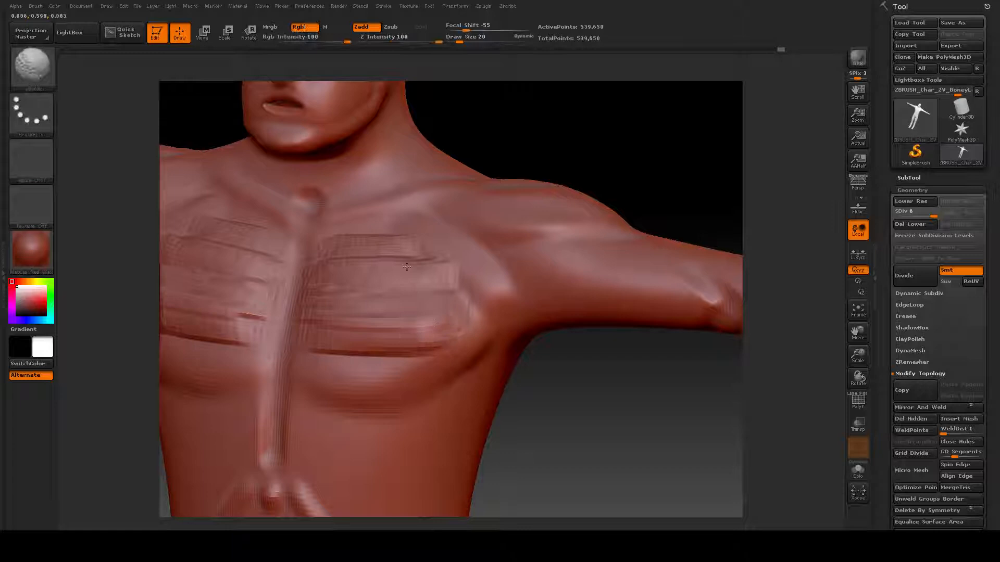
mouse_move(406, 267)
shift+mouse_down()
mouse_move(435, 268)
mouse_move(360, 227)
mouse_move(364, 291)
mouse_move(343, 354)
mouse_move(439, 337)
mouse_move(394, 297)
shift+mouse_up()
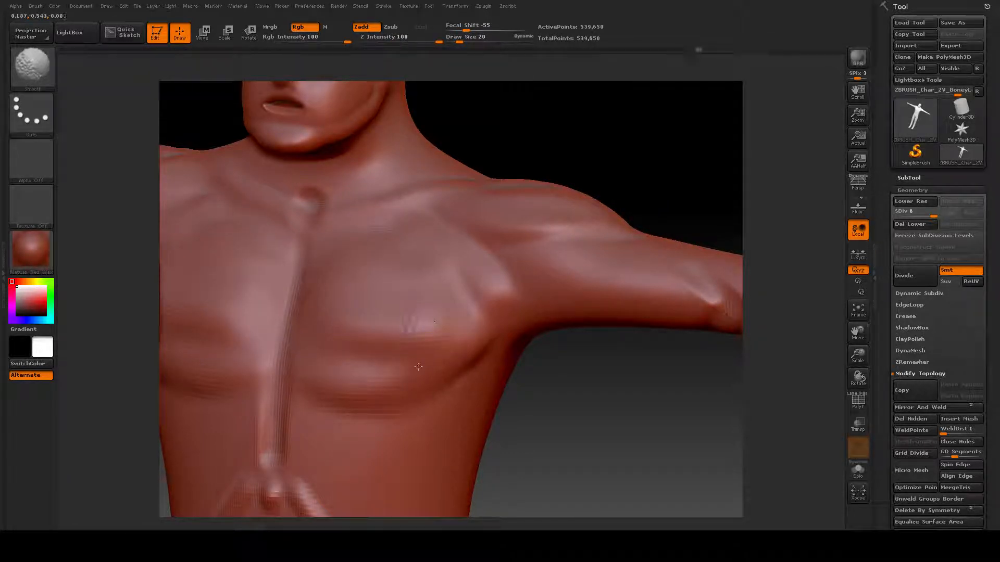
mouse_move(418, 367)
shift+mouse_down()
mouse_move(365, 344)
mouse_move(412, 363)
mouse_move(402, 347)
shift+mouse_up()
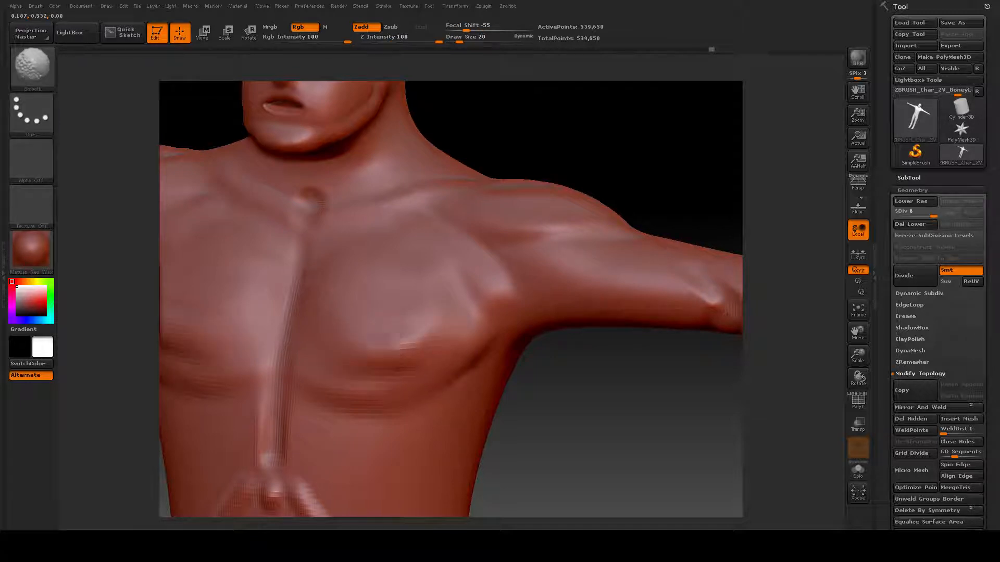
Set the draw size to 26 and switch to the Standard brush.
mouse_move(555, 428)
mouse_down()
mouse_move(625, 431)
mouse_move(330, 404)
mouse_move(434, 396)
mouse_move(445, 359)
mouse_move(395, 389)
mouse_move(475, 352)
mouse_move(336, 423)
mouse_move(317, 417)
mouse_up()
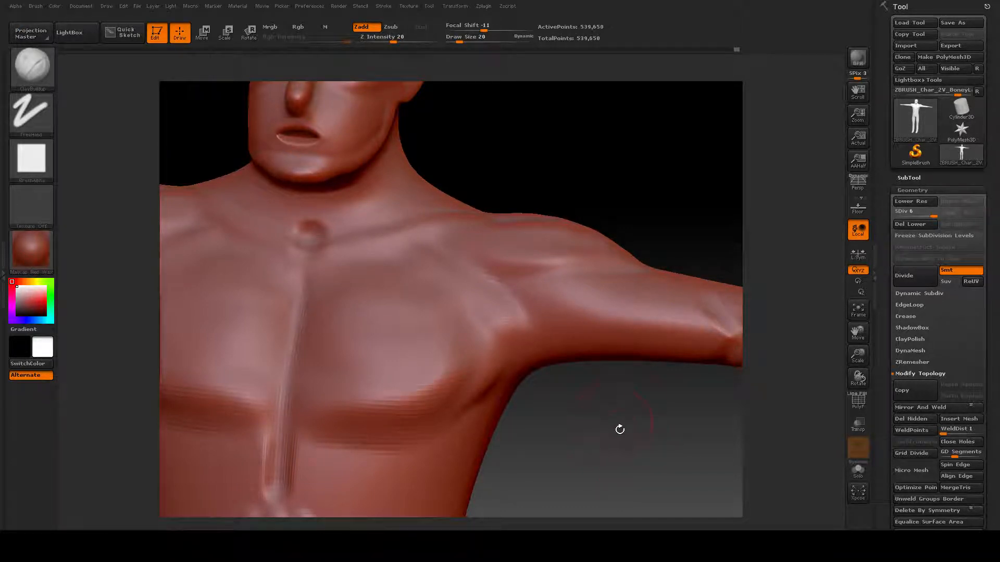
mouse_move(619, 429)
mouse_down()
mouse_move(628, 395)
mouse_move(638, 400)
mouse_move(560, 417)
mouse_up()
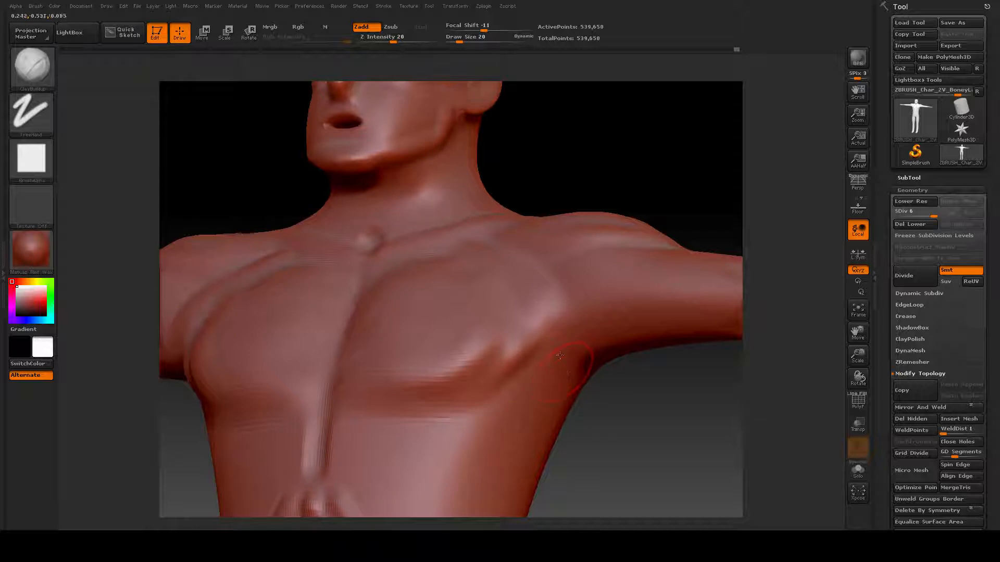
key(space)
drag(568, 357, 571, 356)
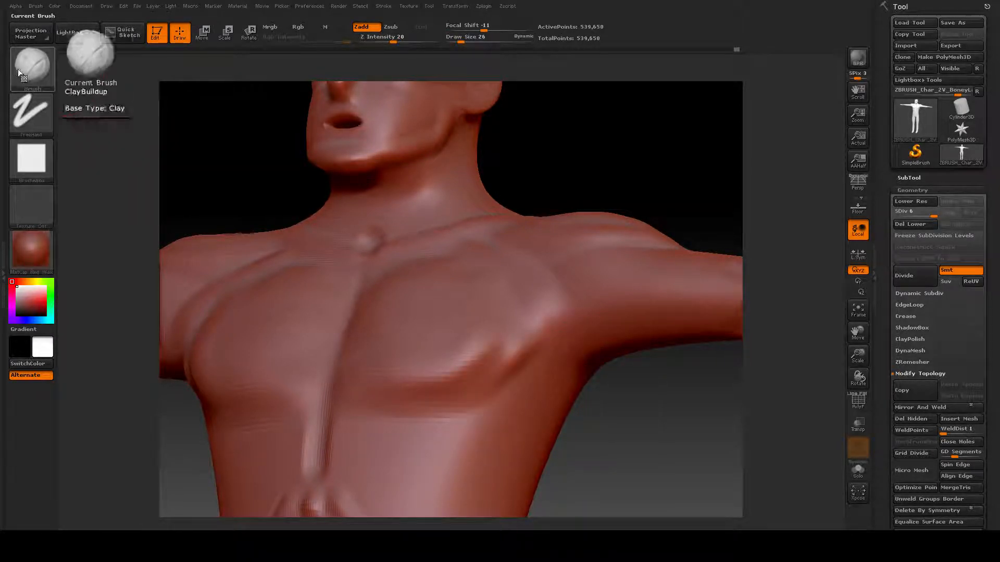
click(32, 68)
click(423, 307)
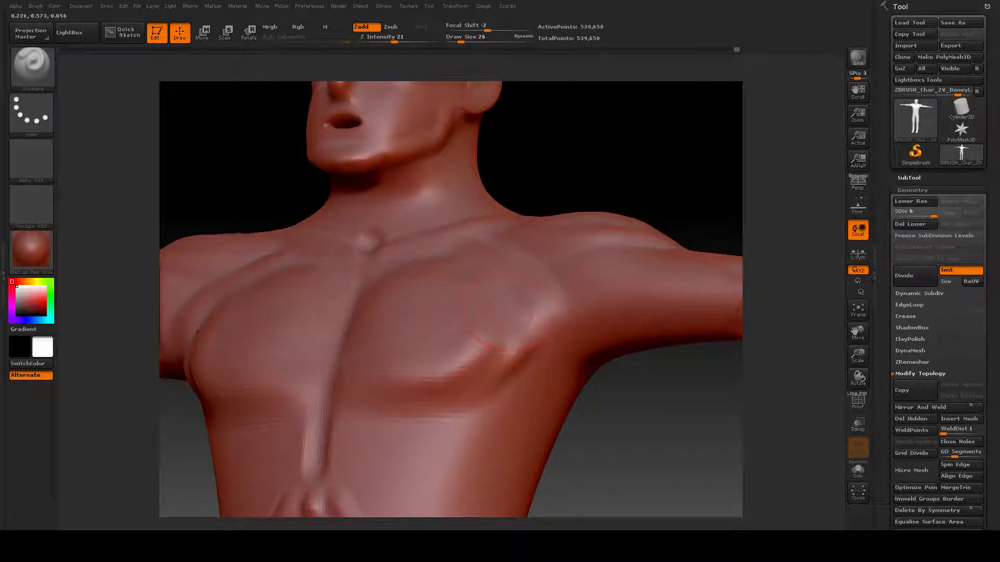
Carve a deep hollow into the armpit between the pectoral and the upper arm with the Standard brush.
drag(653, 376, 549, 360)
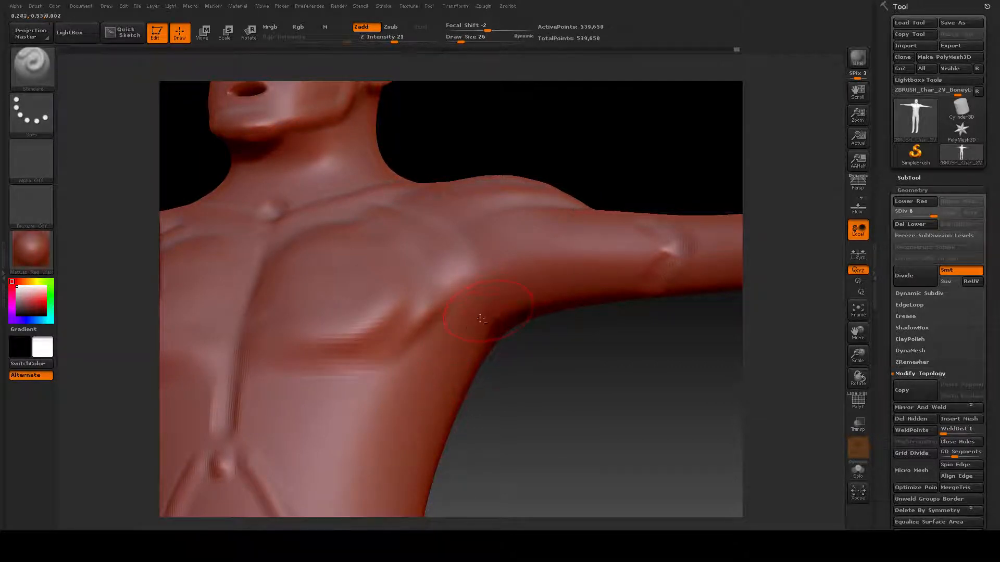
mouse_move(492, 307)
mouse_down()
mouse_move(458, 284)
mouse_move(518, 279)
mouse_move(448, 294)
mouse_move(508, 294)
mouse_move(481, 292)
mouse_move(470, 277)
mouse_up()
drag(610, 363, 557, 330)
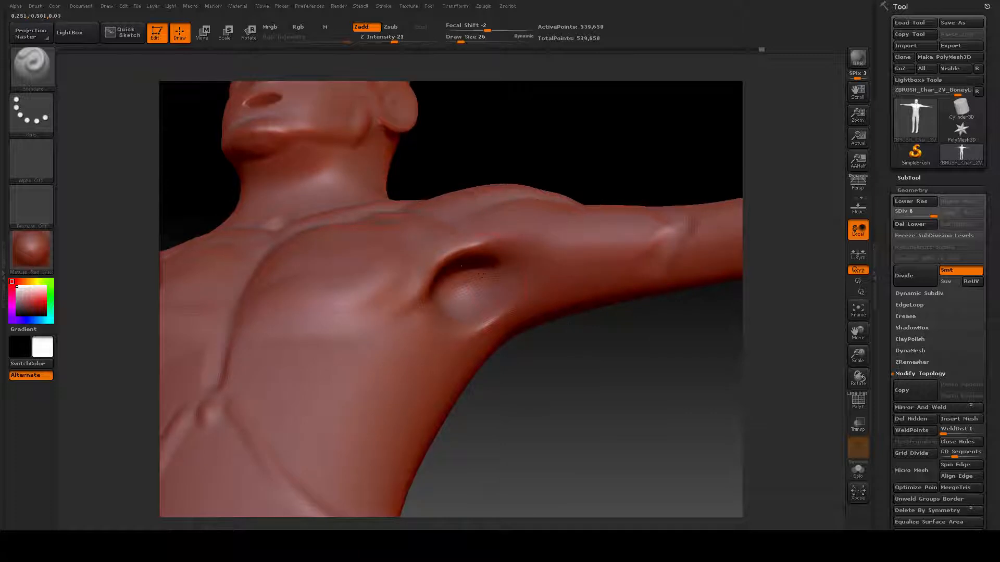
mouse_move(578, 384)
mouse_down()
mouse_move(618, 427)
mouse_move(600, 386)
mouse_move(533, 404)
mouse_move(542, 429)
mouse_move(592, 384)
mouse_move(535, 401)
mouse_move(536, 412)
mouse_up()
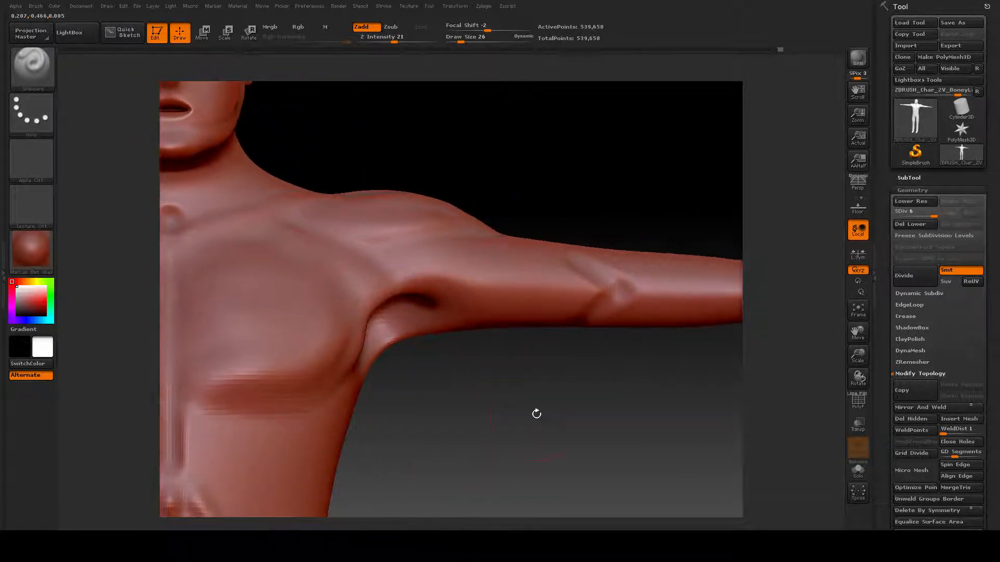
Build up the biceps with the ClayBuildup brush from the armpit to the elbow crease and smooth its surface and lower edge.
click(29, 67)
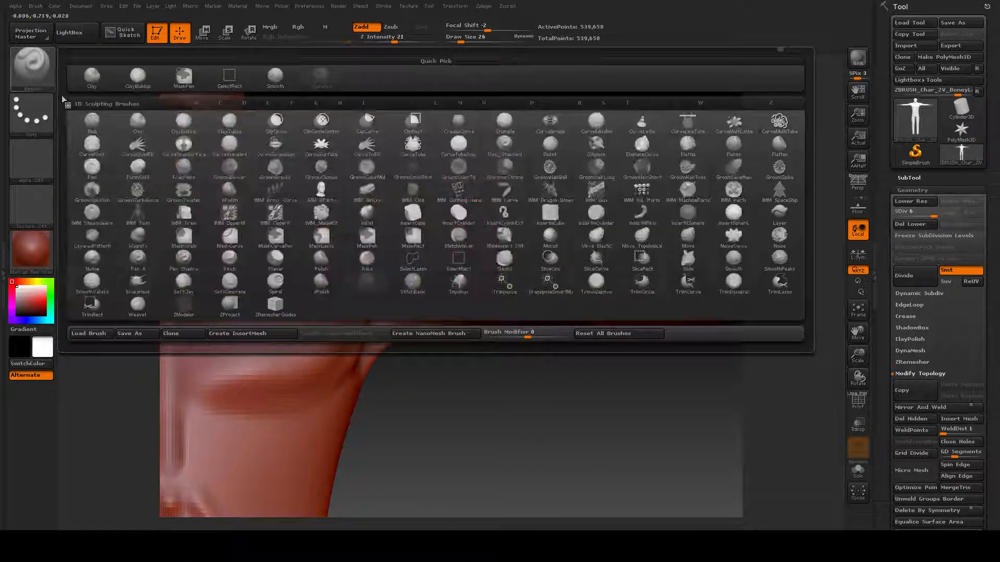
click(183, 123)
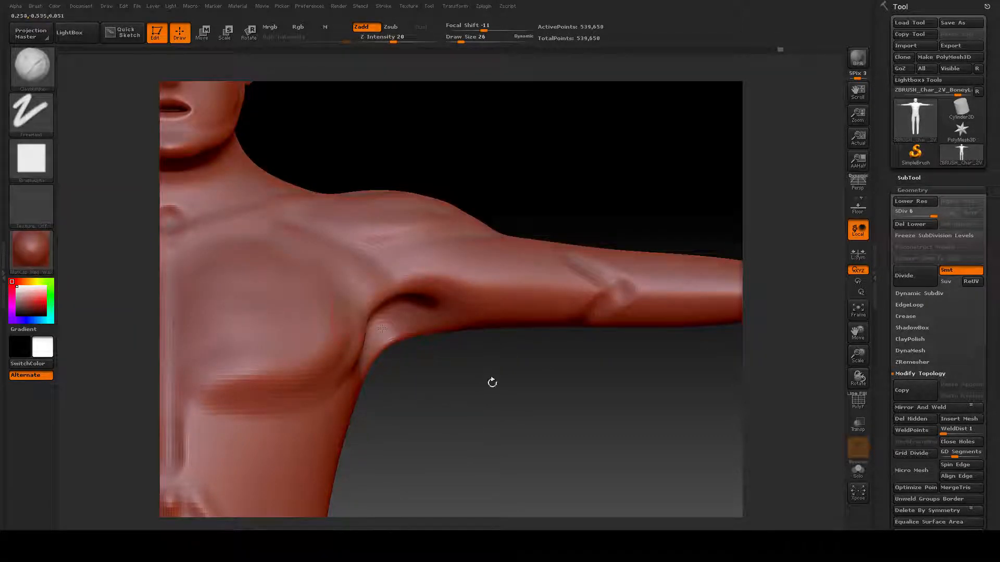
mouse_move(492, 377)
mouse_down()
mouse_move(484, 350)
mouse_move(419, 315)
mouse_move(439, 285)
mouse_move(573, 251)
mouse_up()
mouse_move(567, 334)
mouse_down()
mouse_move(541, 310)
mouse_move(578, 393)
mouse_up()
mouse_move(406, 251)
mouse_down()
mouse_move(508, 240)
mouse_move(575, 265)
mouse_up()
shift+drag(498, 251, 448, 261)
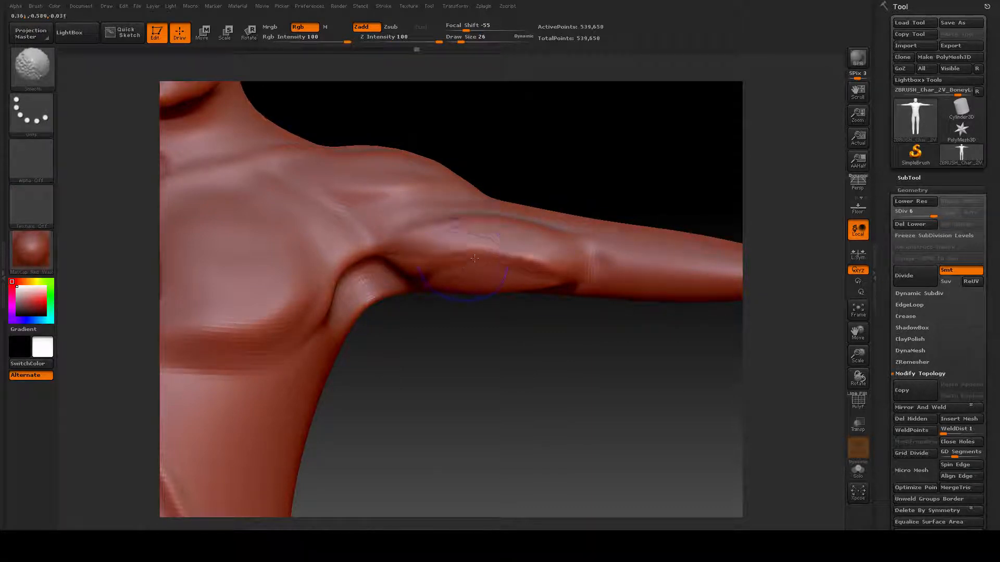
drag(543, 371, 569, 307)
mouse_move(388, 299)
shift+mouse_down()
mouse_move(403, 318)
mouse_move(575, 282)
shift+mouse_up()
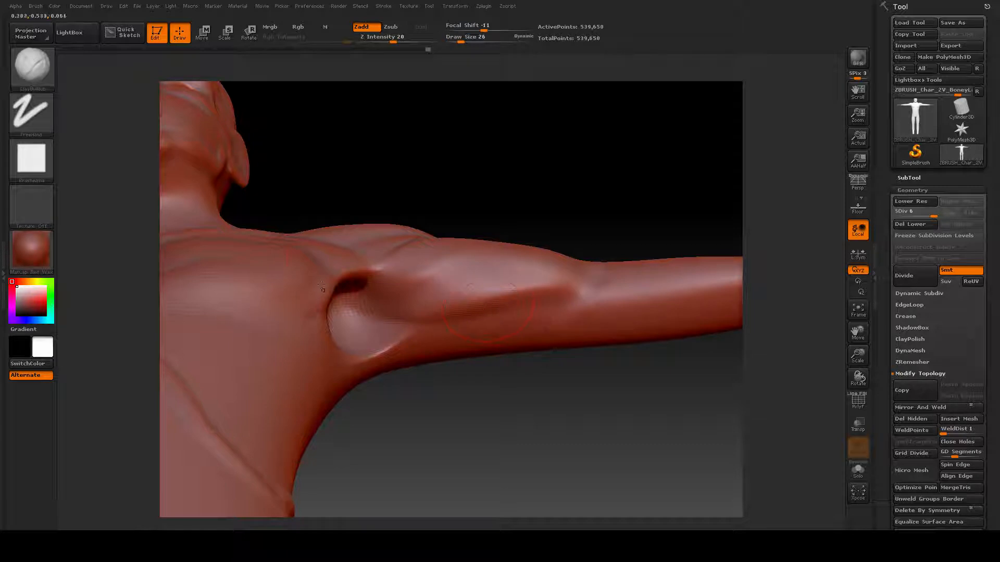
Set the ClayBuildup draw size to 15 and add clay strokes inside the armpit hollow toward the inner upper arm.
drag(468, 410, 474, 343)
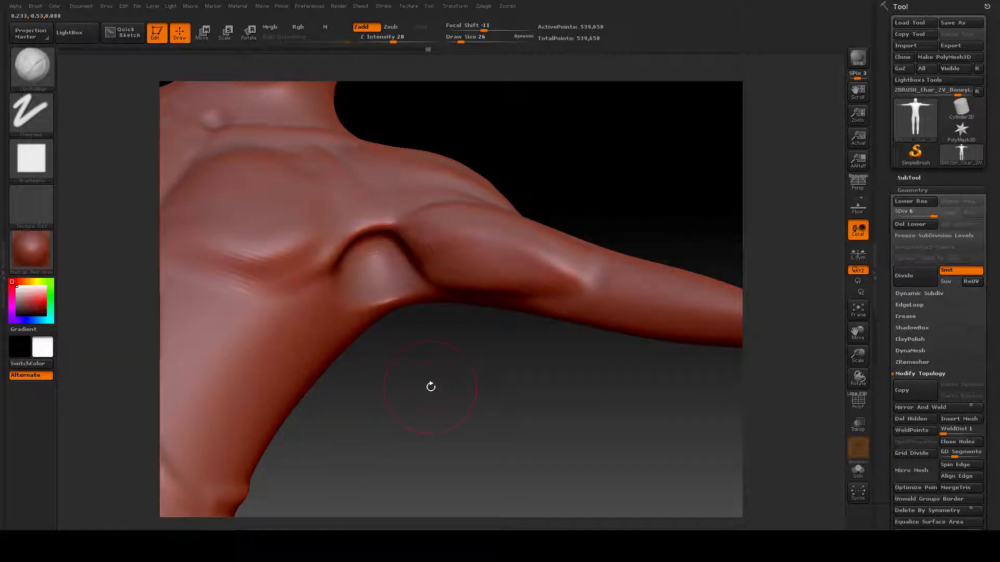
alt+drag(417, 357, 498, 386)
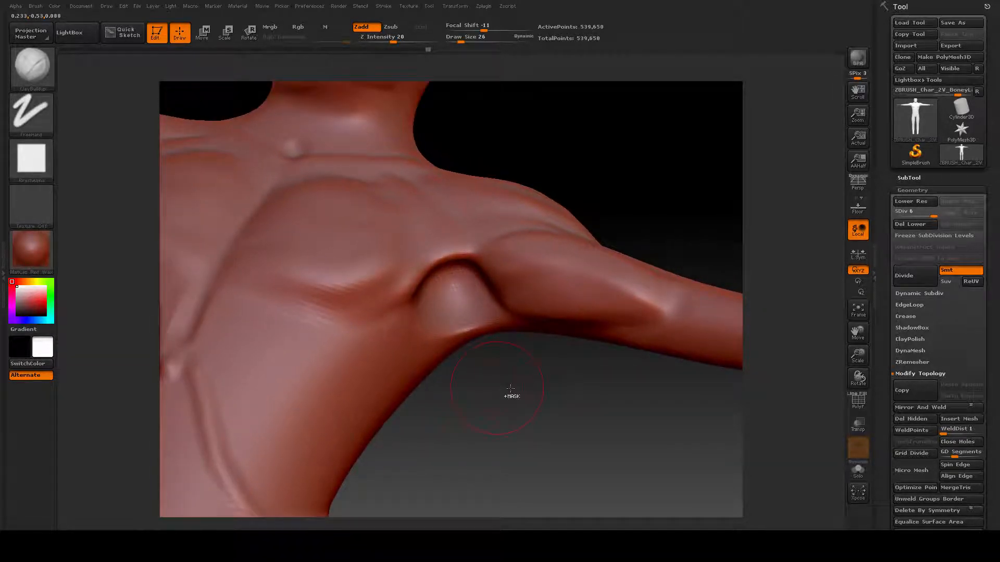
ctrl+right_drag(510, 388, 513, 416)
drag(414, 405, 532, 439)
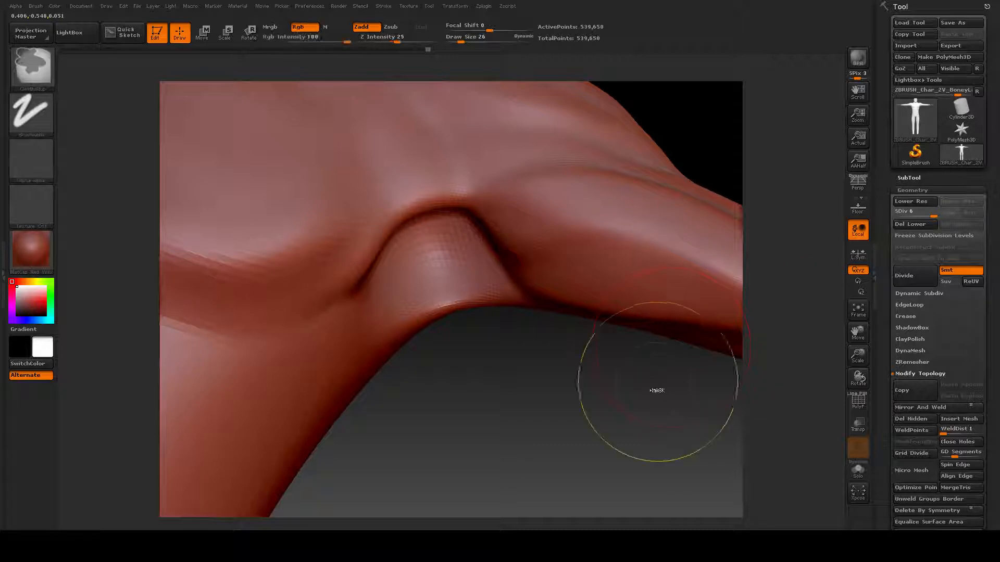
drag(657, 391, 597, 394)
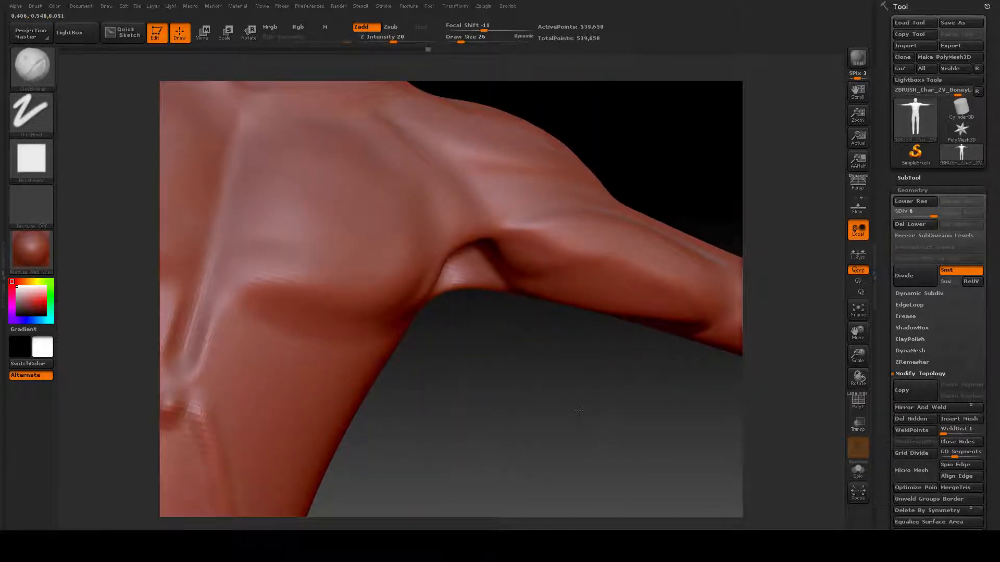
mouse_move(580, 411)
mouse_down()
mouse_move(574, 385)
mouse_move(564, 414)
mouse_up()
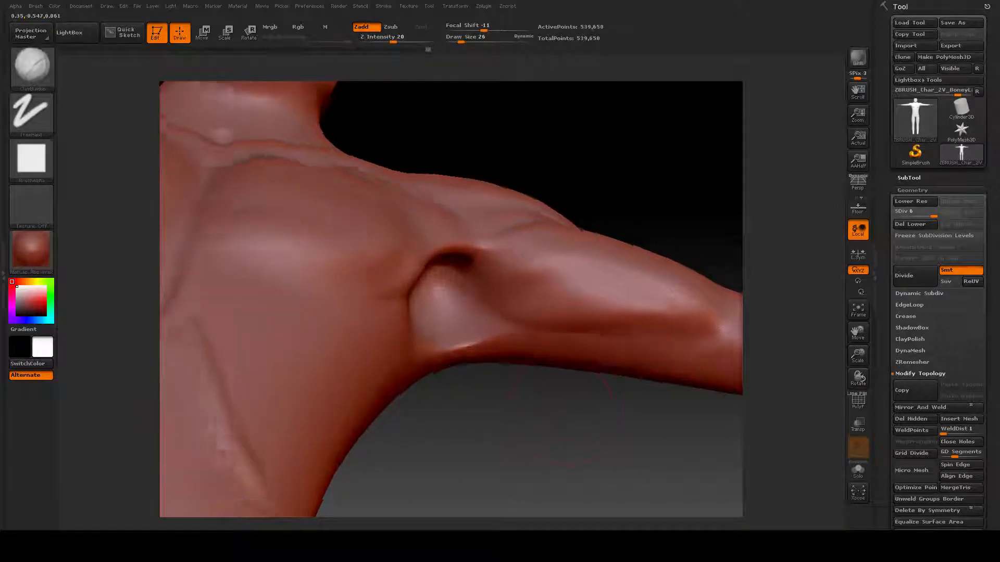
key(space)
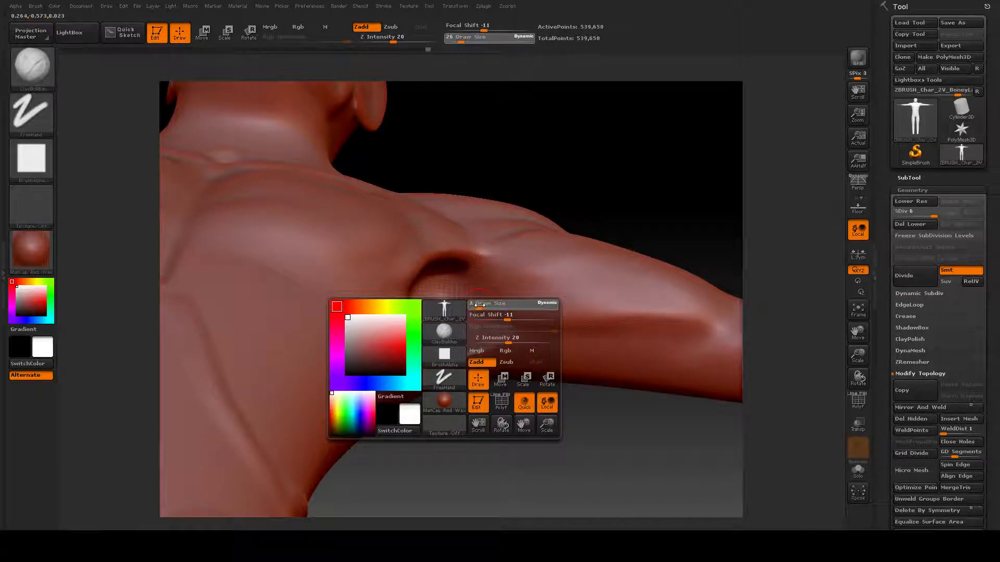
drag(444, 292, 535, 305)
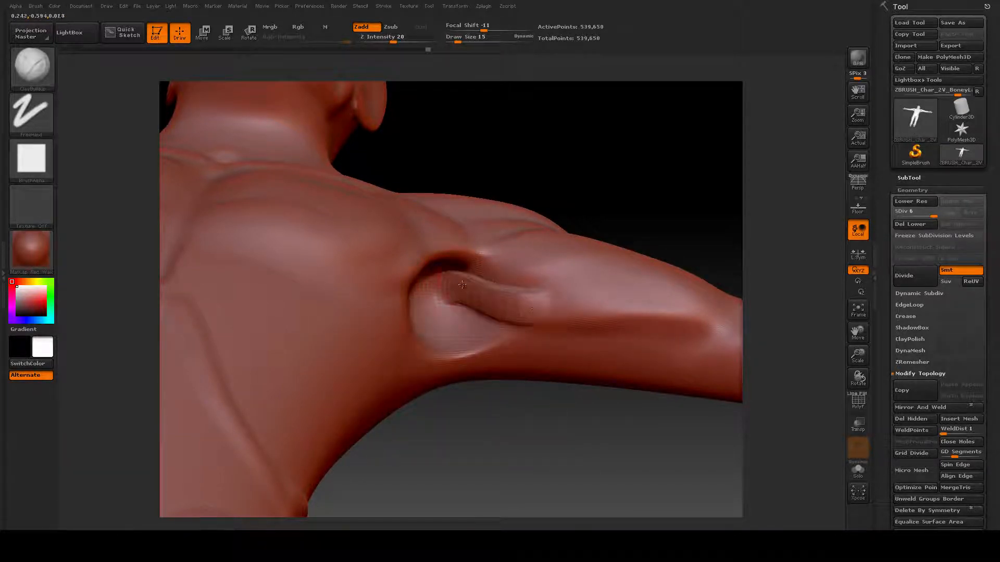
mouse_move(468, 277)
mouse_down()
mouse_move(551, 298)
mouse_move(501, 288)
mouse_move(448, 330)
mouse_move(416, 295)
mouse_move(423, 315)
mouse_move(459, 314)
mouse_move(452, 328)
mouse_move(443, 307)
mouse_up()
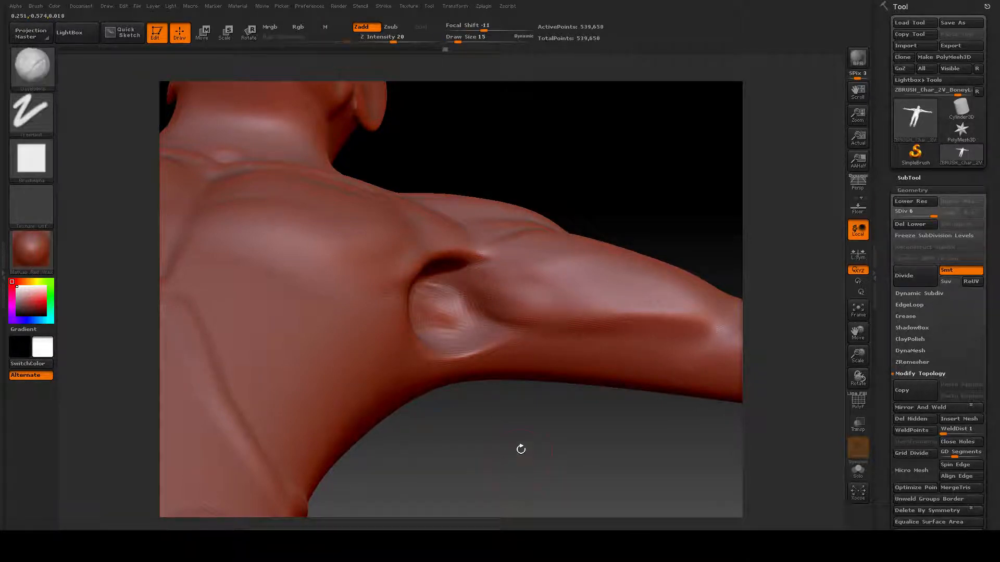
Examine the armpit, chest and rib cage from several angles.
mouse_move(519, 446)
mouse_down()
mouse_move(524, 457)
mouse_move(505, 453)
mouse_up()
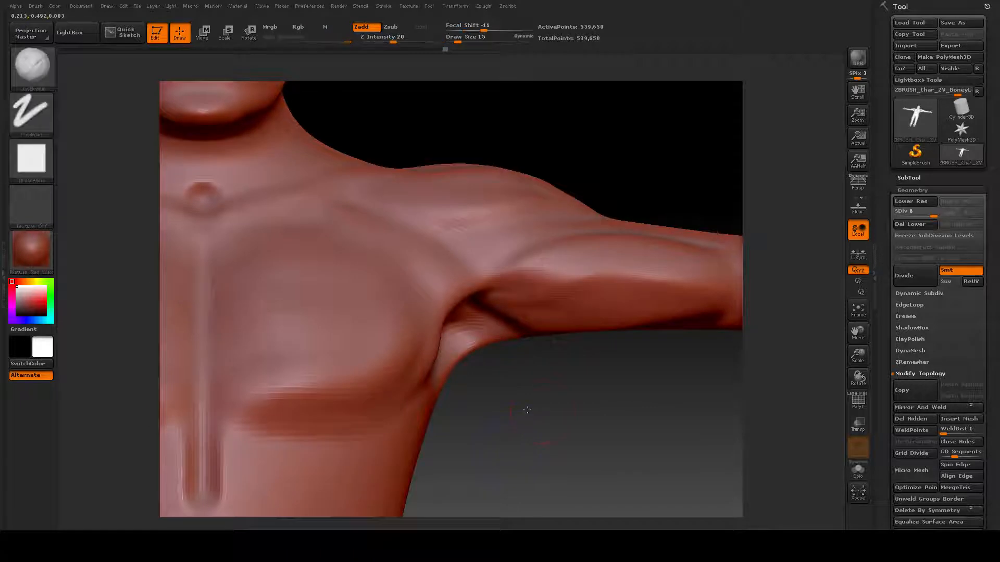
drag(526, 408, 492, 388)
drag(415, 329, 430, 326)
mouse_move(545, 409)
mouse_down()
mouse_move(574, 438)
mouse_move(598, 416)
mouse_move(654, 343)
mouse_move(607, 330)
mouse_move(653, 343)
mouse_move(617, 339)
mouse_up()
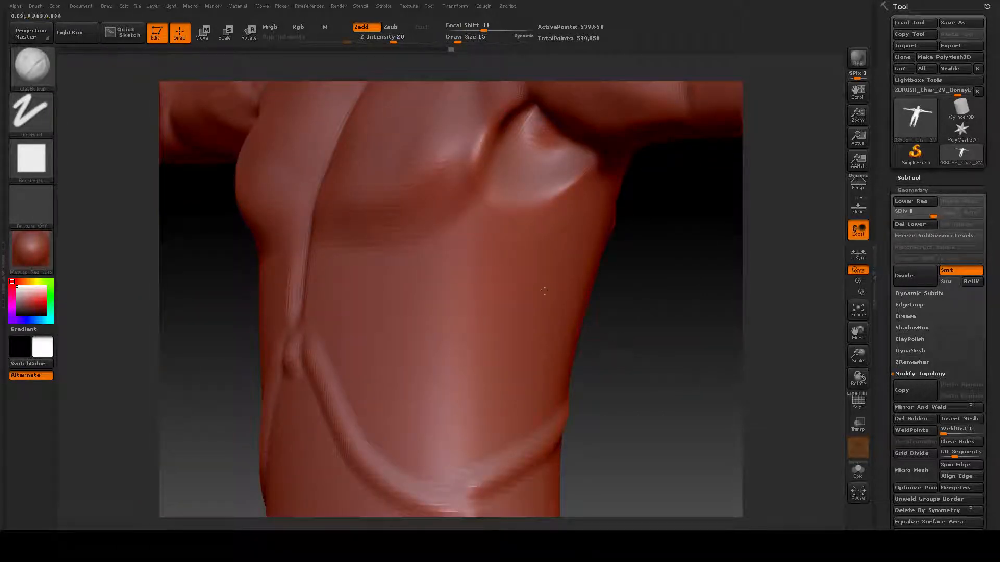
mouse_move(614, 316)
mouse_down()
mouse_move(639, 308)
mouse_move(649, 286)
mouse_move(647, 294)
mouse_up()
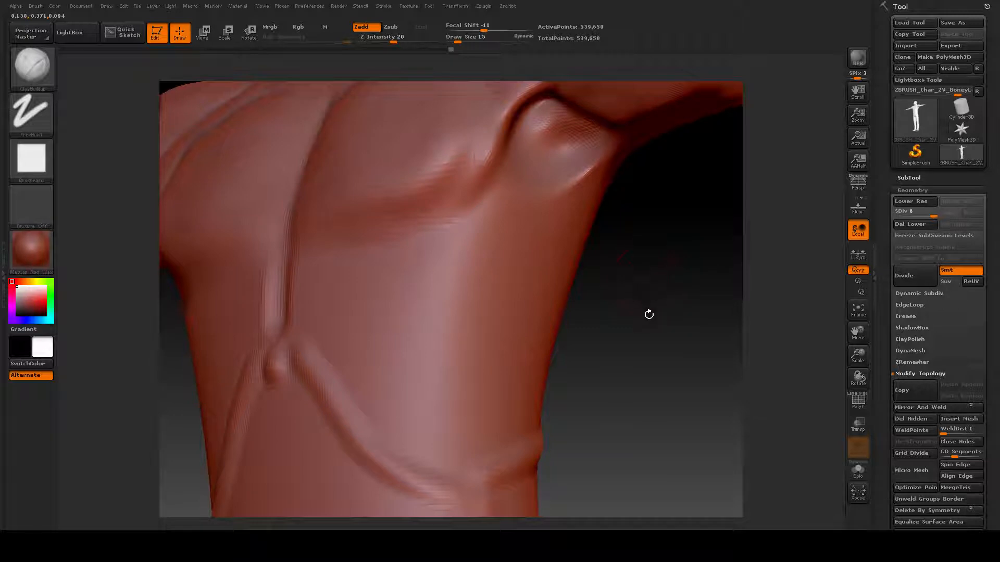
drag(649, 315, 494, 215)
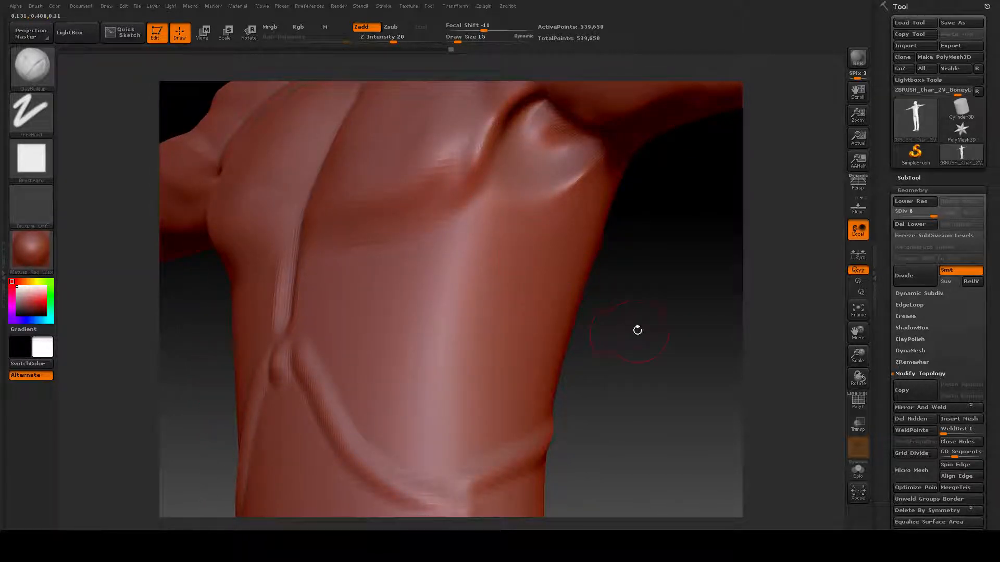
drag(638, 330, 639, 339)
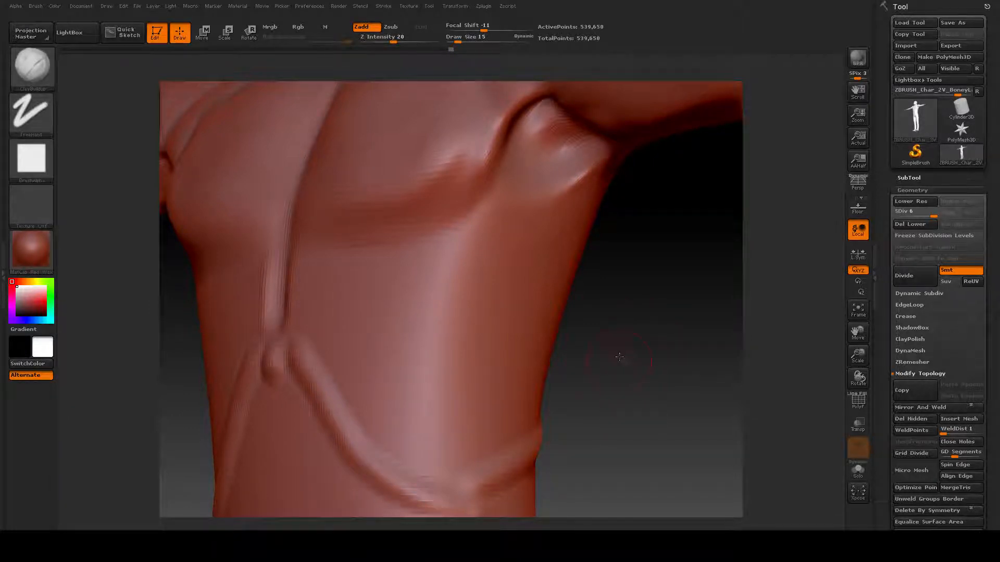
drag(619, 357, 660, 346)
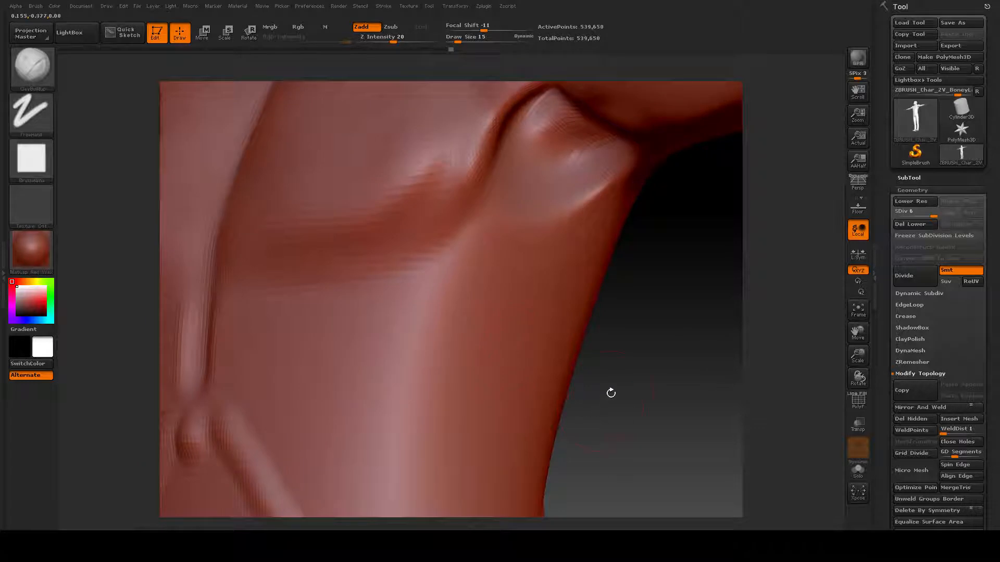
drag(609, 393, 690, 316)
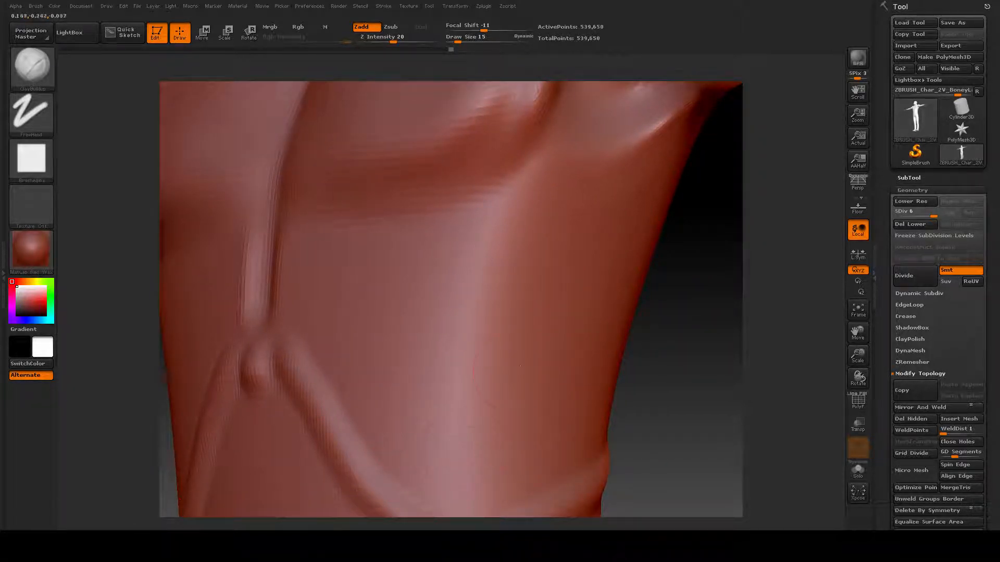
Undo the coarse test stroke across the ribs, subdivide the mesh to level 7 and set the ClayBuildup Z Intensity to 7.
drag(541, 333, 374, 398)
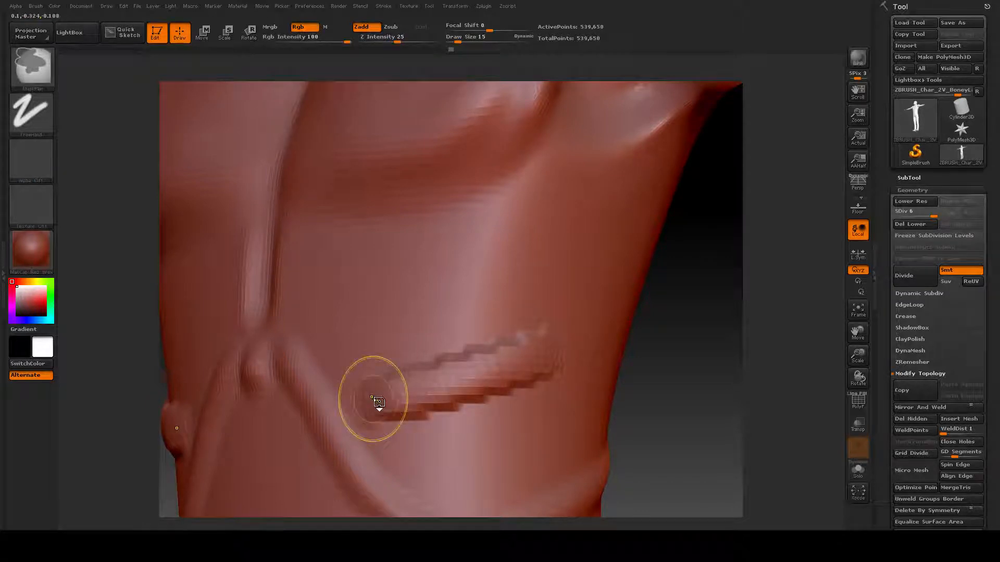
key(ctrl+z)
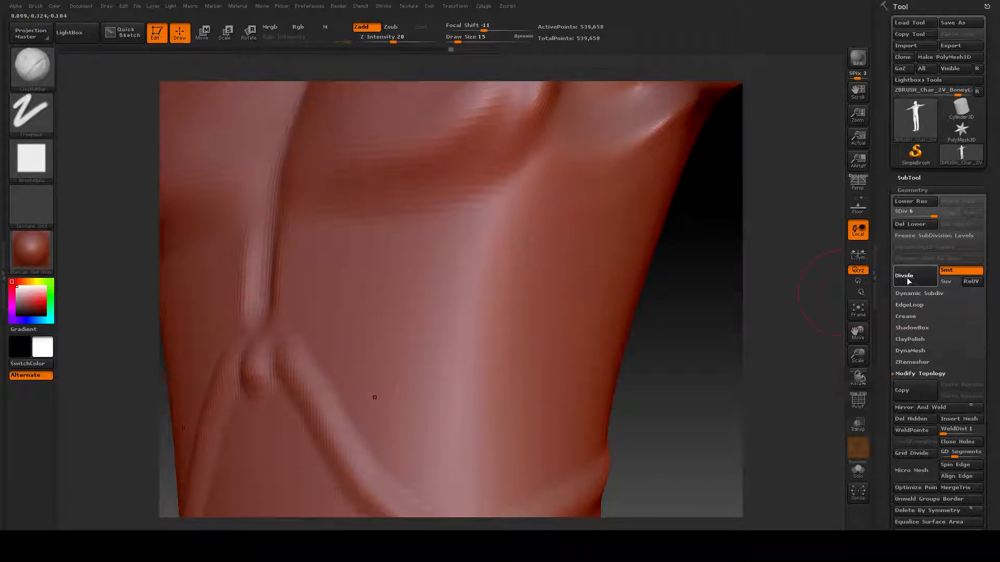
click(915, 278)
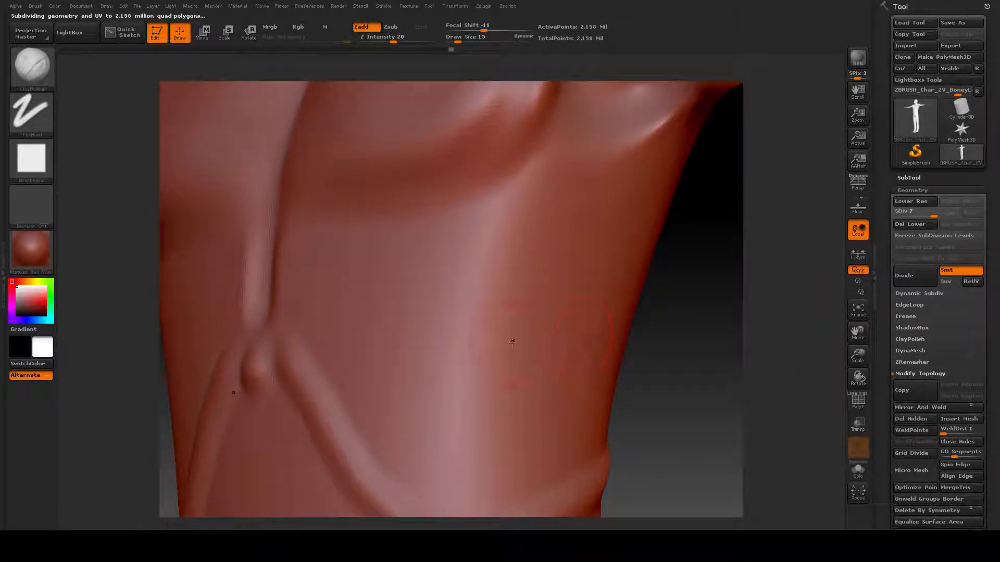
key(space)
drag(542, 376, 525, 381)
mouse_move(304, 343)
mouse_down()
mouse_move(364, 354)
mouse_move(586, 296)
mouse_up()
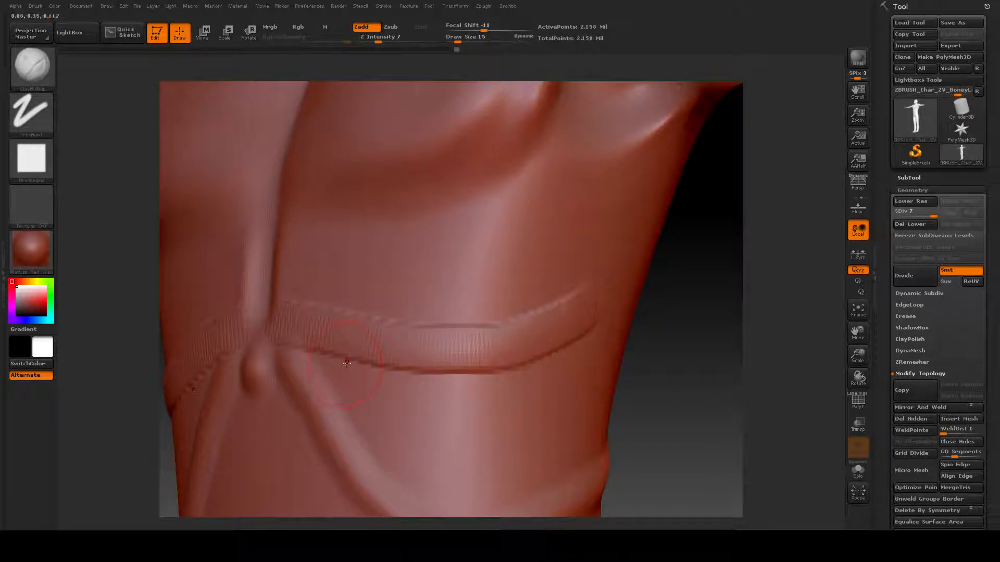
key(ctrl+z)
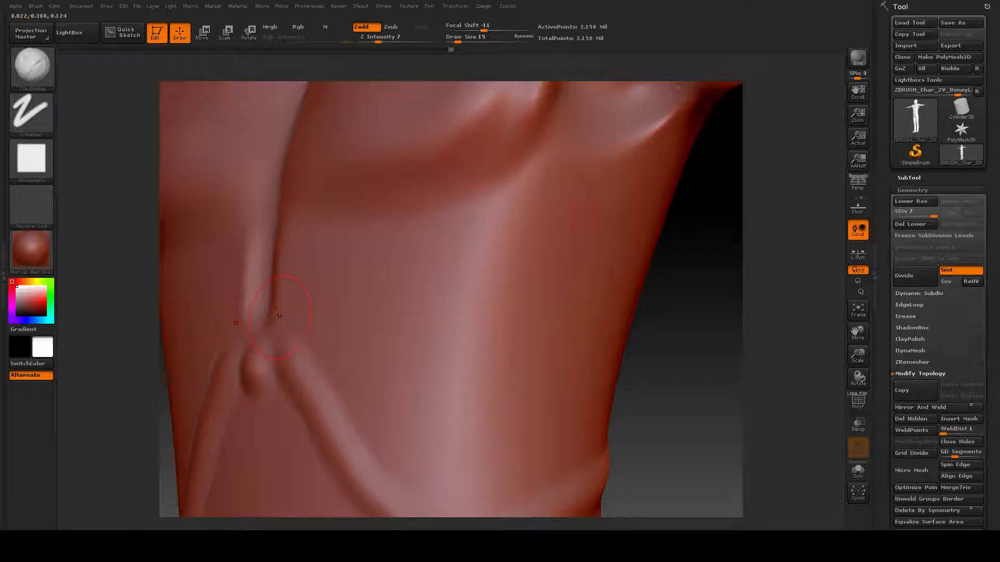
drag(315, 346, 567, 303)
key(ctrl+z)
Build up three parallel ribs with the ClayBuildup brush, curving from the sternum and costal arch around the side of the torso.
mouse_move(299, 328)
mouse_down()
mouse_move(486, 311)
mouse_move(586, 275)
mouse_up()
drag(328, 373, 581, 354)
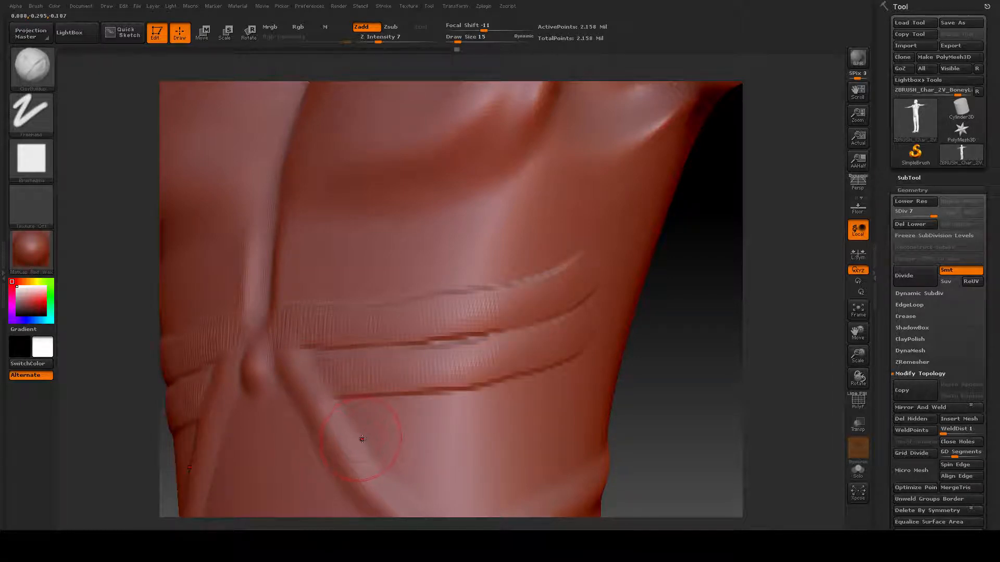
mouse_move(370, 459)
mouse_down()
mouse_move(443, 454)
mouse_move(582, 417)
mouse_up()
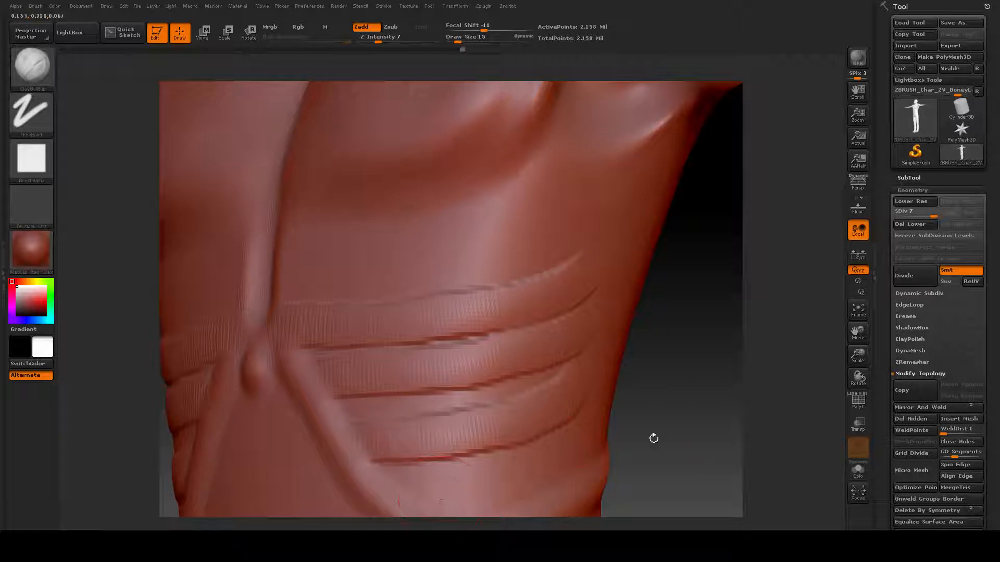
Set the draw size to 9 and add narrower rib strokes just above the lower edge of the rib cage.
drag(708, 408, 661, 287)
key(space)
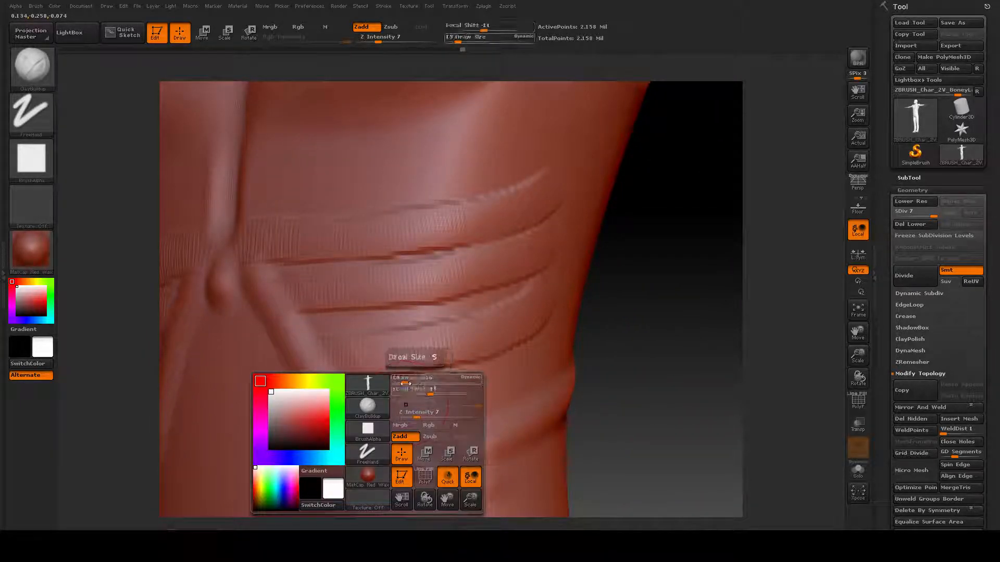
drag(405, 384, 401, 383)
mouse_move(369, 419)
mouse_down()
mouse_move(452, 421)
mouse_move(490, 445)
mouse_up()
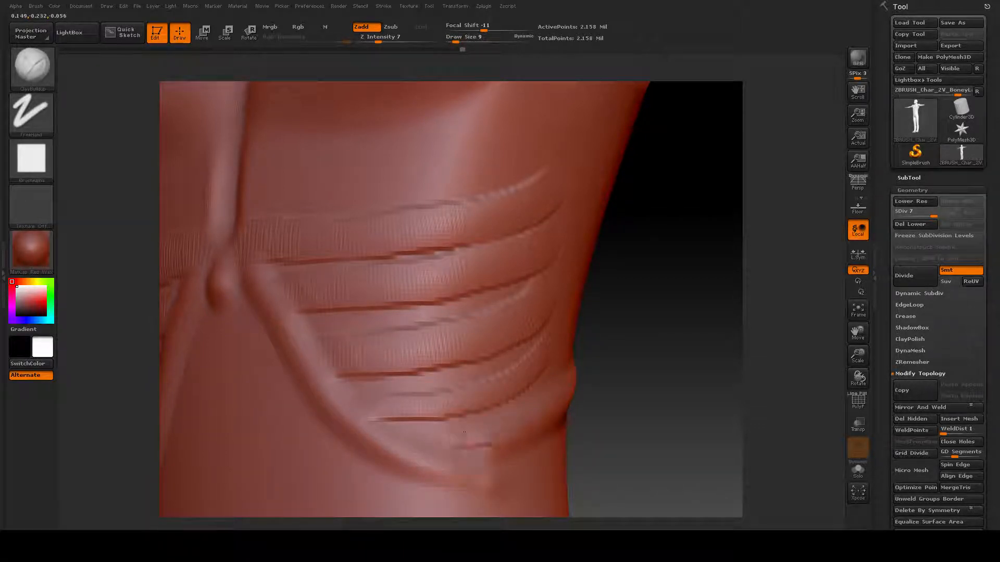
Smooth the rib strokes so they blend softly into the side and front of the torso.
key(space)
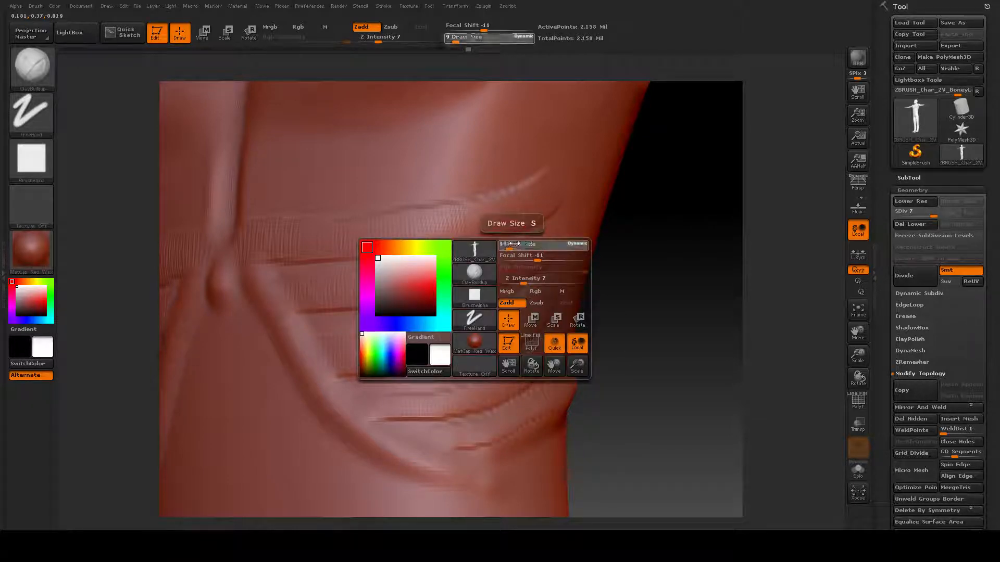
key(shift)
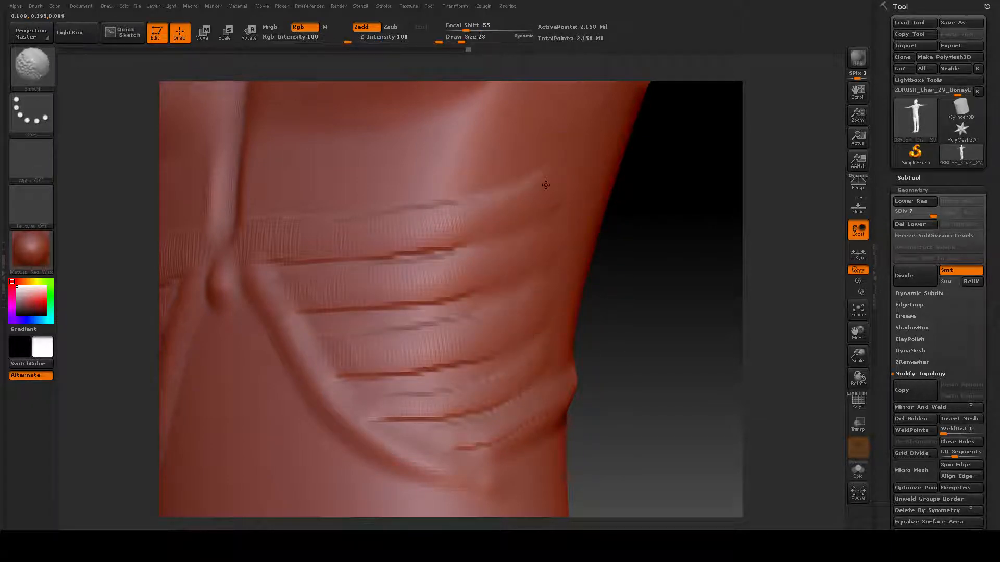
shift+drag(516, 398, 475, 445)
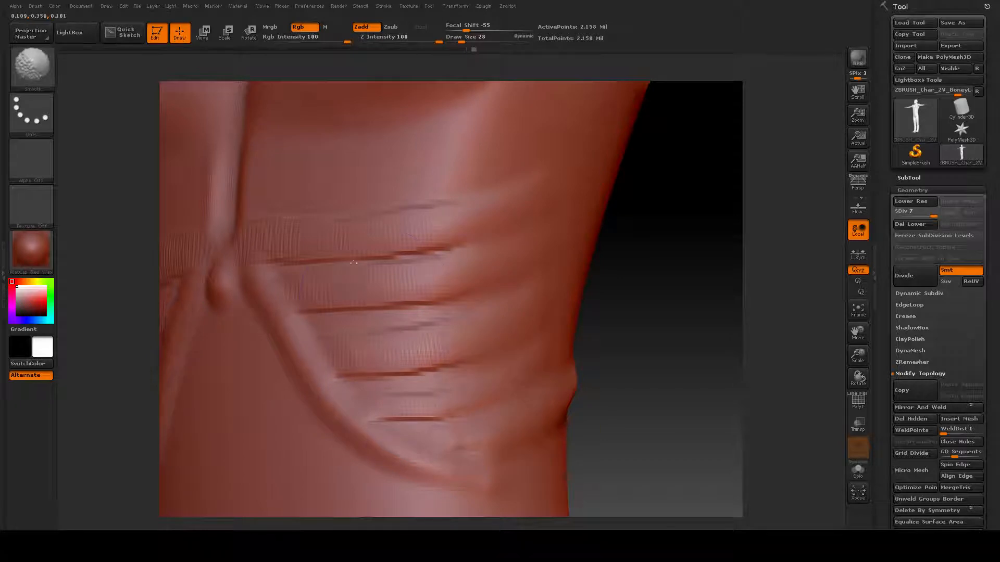
mouse_move(353, 262)
shift+mouse_down()
mouse_move(405, 208)
mouse_move(339, 301)
mouse_move(458, 449)
mouse_move(423, 397)
shift+mouse_up()
Set the draw size to 19 and build up a clay band below the armpit, extending it toward the pectoral.
drag(648, 287, 623, 347)
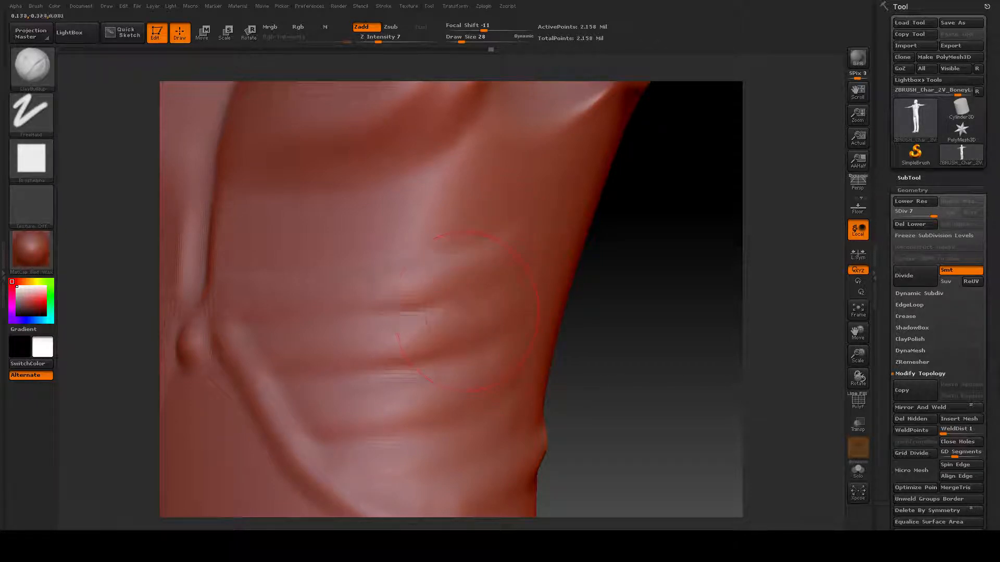
mouse_move(634, 323)
mouse_down()
mouse_move(585, 358)
mouse_move(602, 368)
mouse_up()
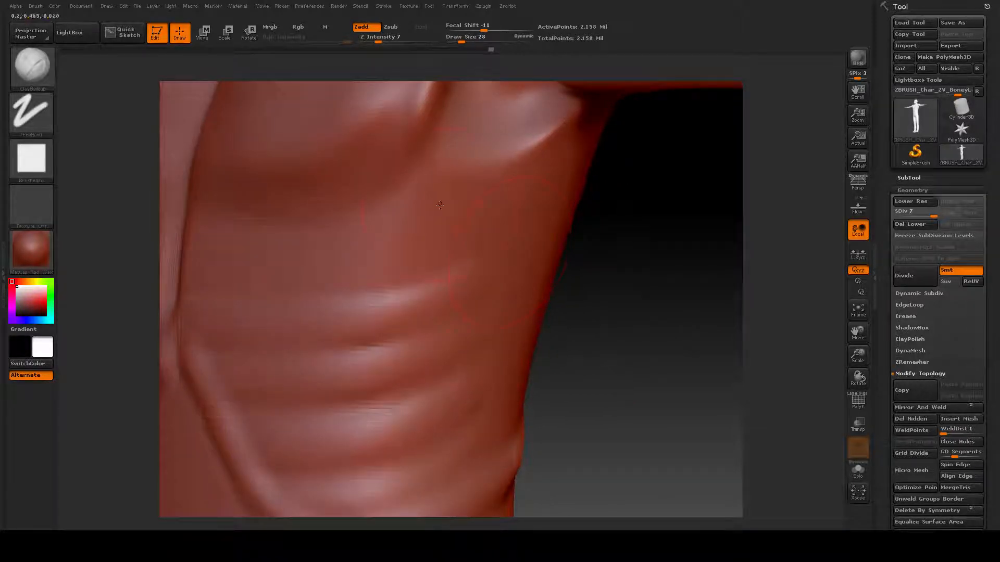
key(space)
drag(440, 204, 435, 205)
mouse_move(610, 261)
alt+mouse_down()
mouse_move(617, 355)
mouse_move(630, 245)
alt+mouse_up()
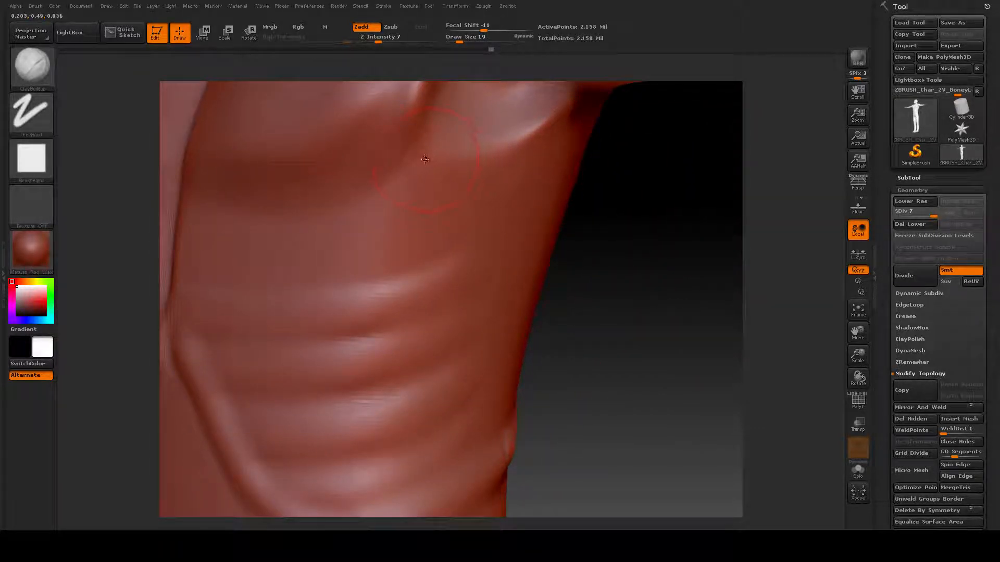
drag(427, 161, 496, 163)
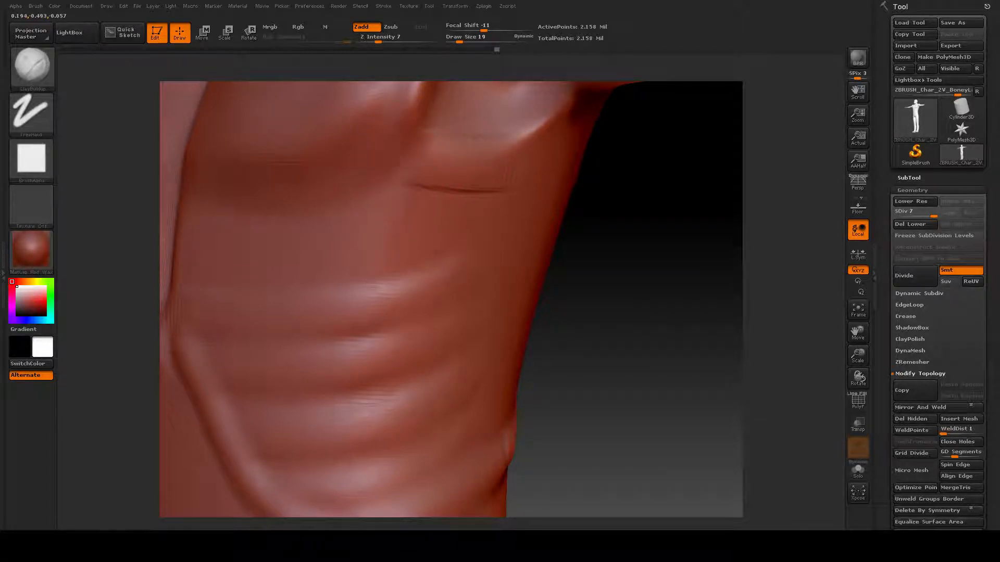
drag(384, 166, 423, 171)
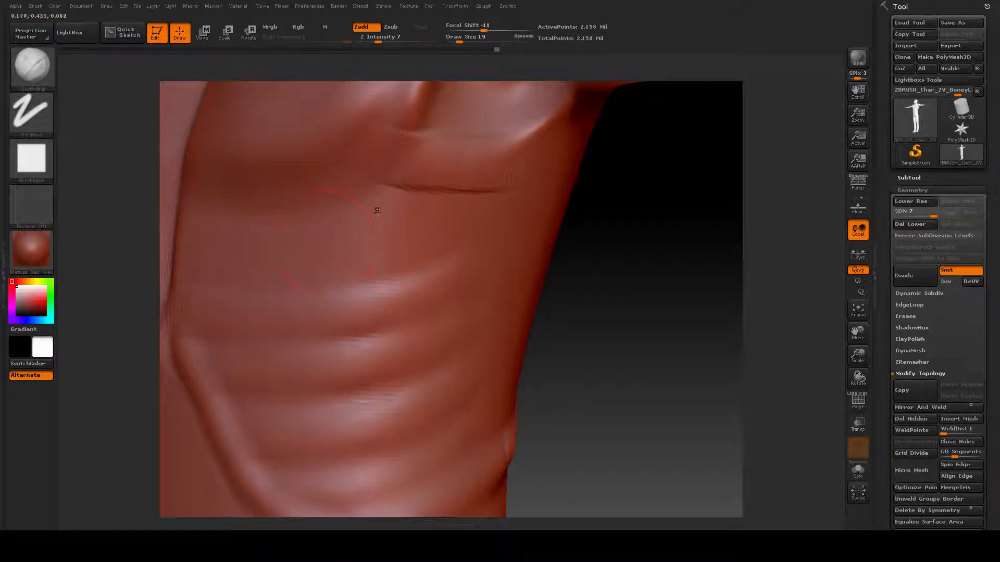
Add two diagonal rib strokes beneath the pectoral and a short clay stroke along the side of the upper rib cage.
mouse_move(397, 192)
mouse_down()
mouse_move(325, 245)
mouse_move(235, 268)
mouse_up()
mouse_move(422, 217)
mouse_down()
mouse_move(500, 223)
mouse_move(539, 192)
mouse_move(513, 192)
mouse_move(392, 275)
mouse_move(250, 318)
mouse_up()
drag(398, 281, 487, 287)
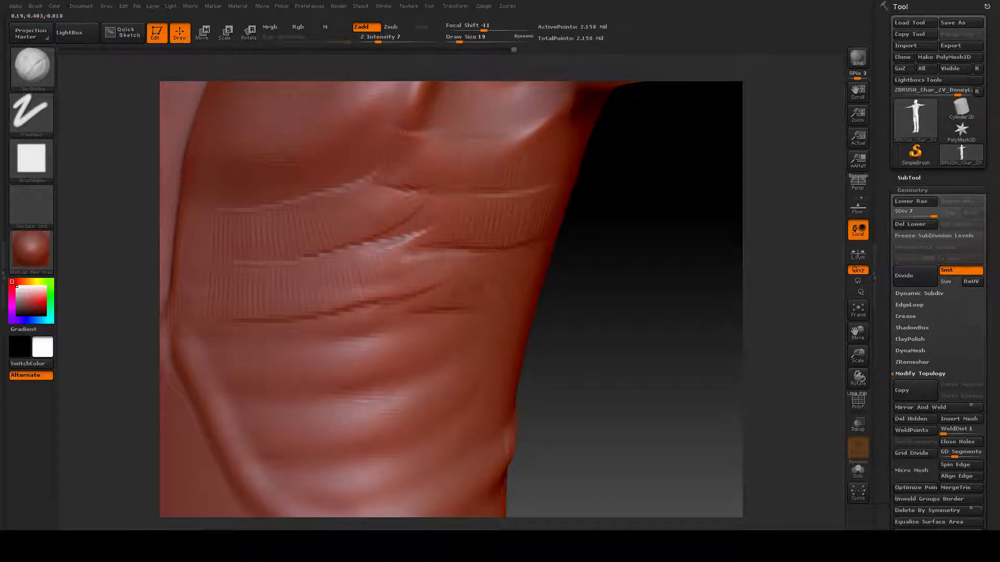
Undo the lowest short stroke on the side of the rib cage and replace it with a longer one reaching toward the back.
mouse_move(580, 348)
mouse_down()
mouse_move(632, 286)
mouse_move(624, 346)
mouse_move(632, 368)
mouse_move(646, 372)
mouse_up()
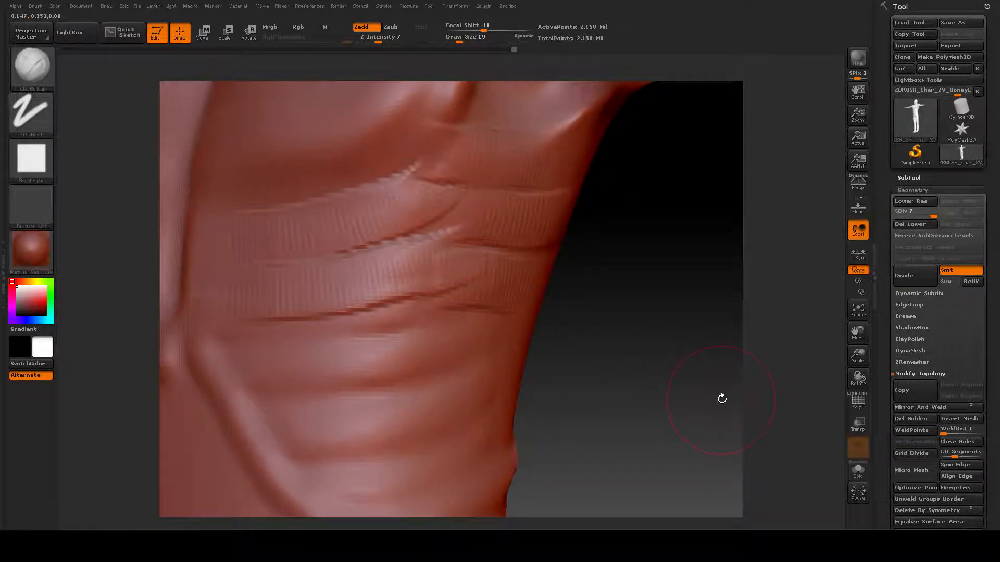
mouse_move(653, 270)
mouse_down()
mouse_move(643, 323)
mouse_move(666, 336)
mouse_move(620, 320)
mouse_up()
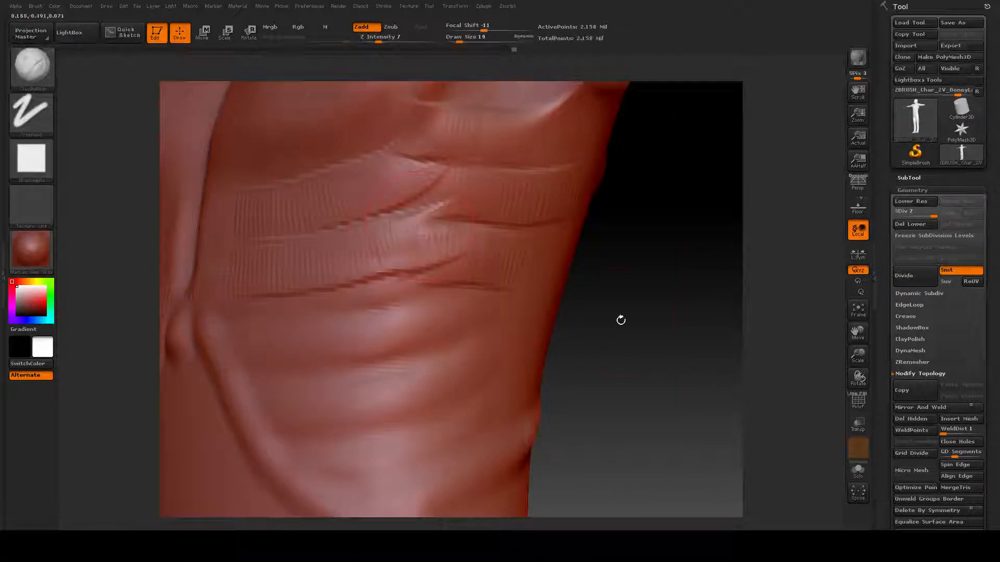
drag(634, 364, 647, 336)
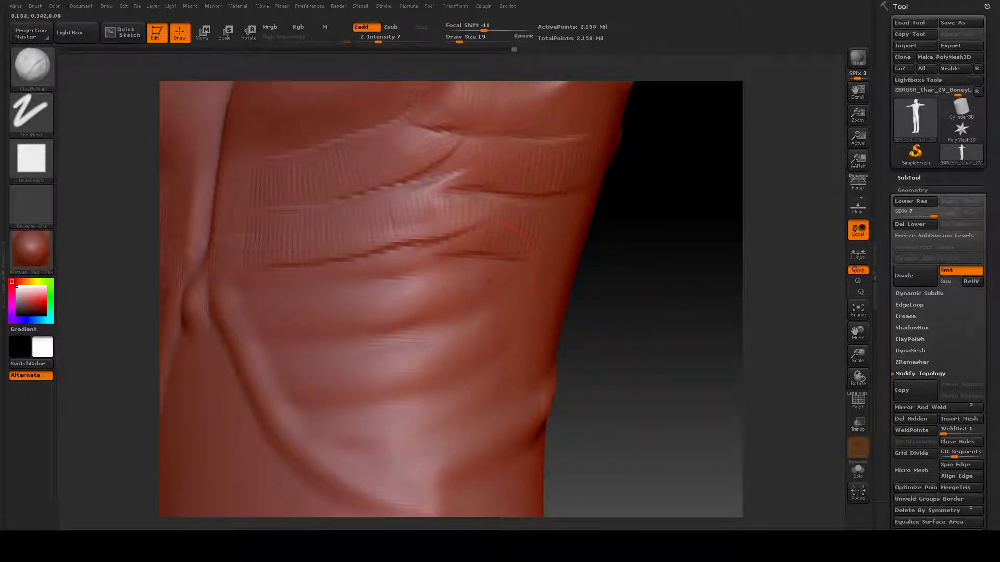
drag(623, 357, 566, 368)
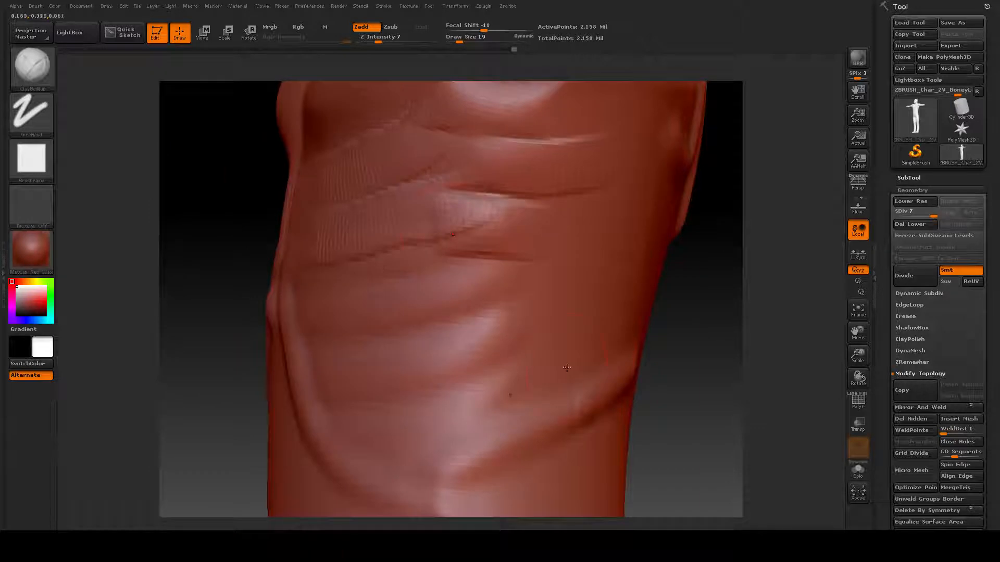
key(ctrl)
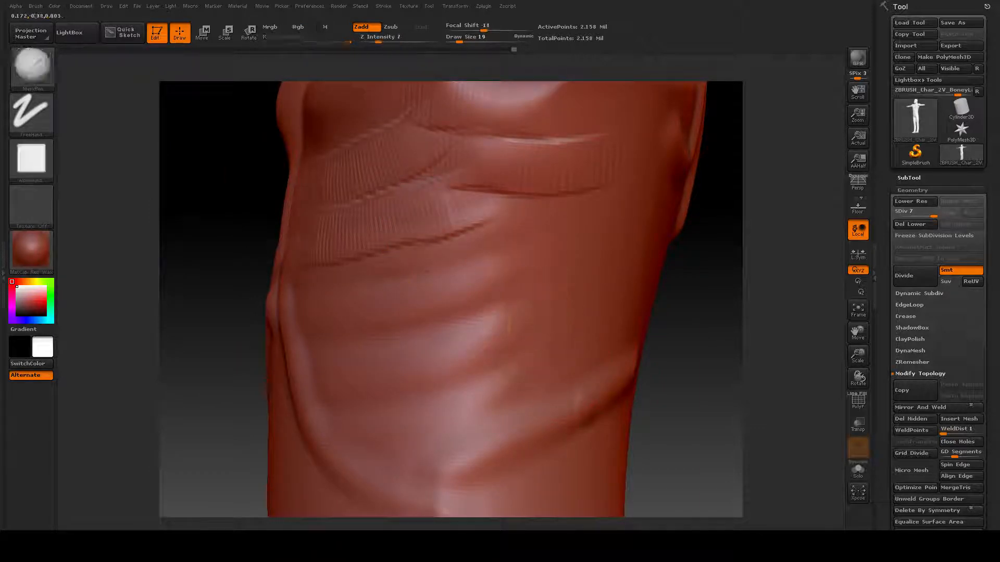
drag(515, 235, 596, 225)
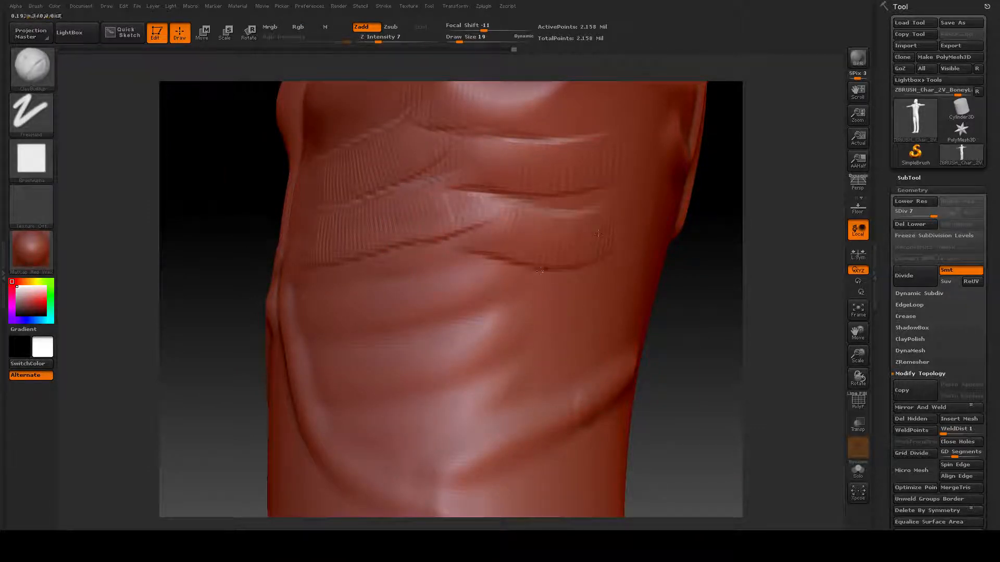
Build up another side band below the existing ones, redoing its first stroke, and thicken the bands above it.
drag(557, 285, 621, 285)
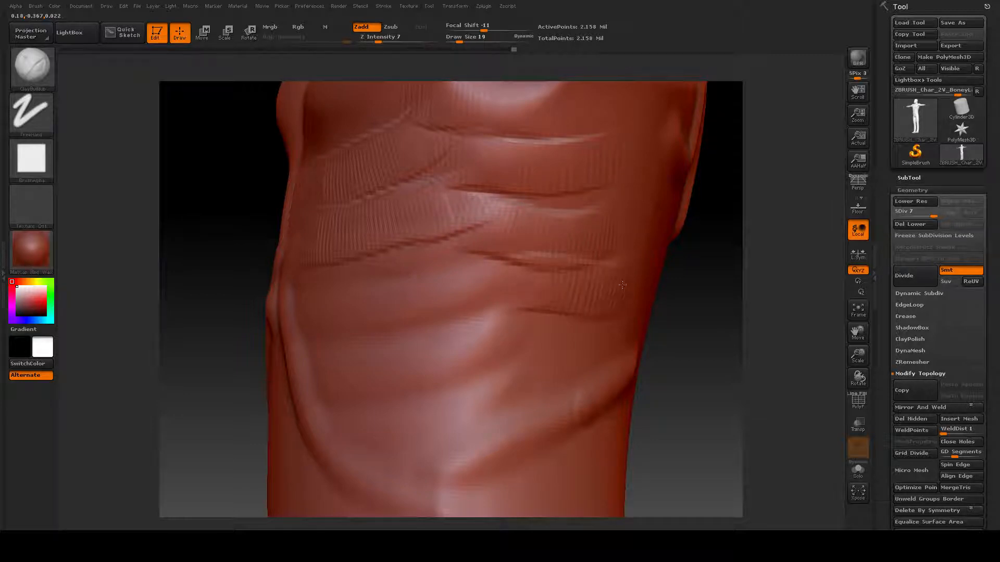
key(ctrl+z)
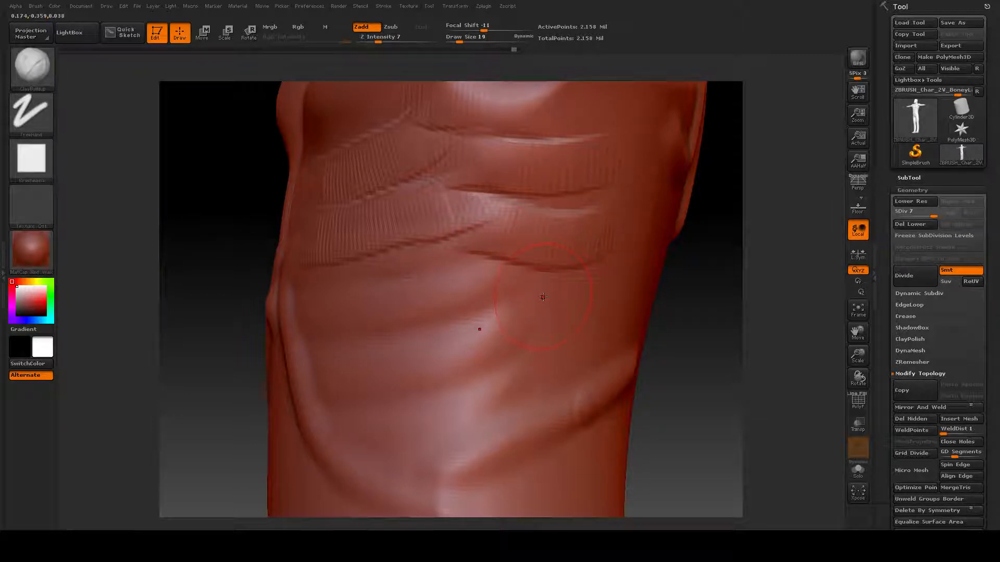
mouse_move(565, 285)
mouse_down()
mouse_move(585, 285)
mouse_move(565, 291)
mouse_up()
drag(560, 249, 514, 235)
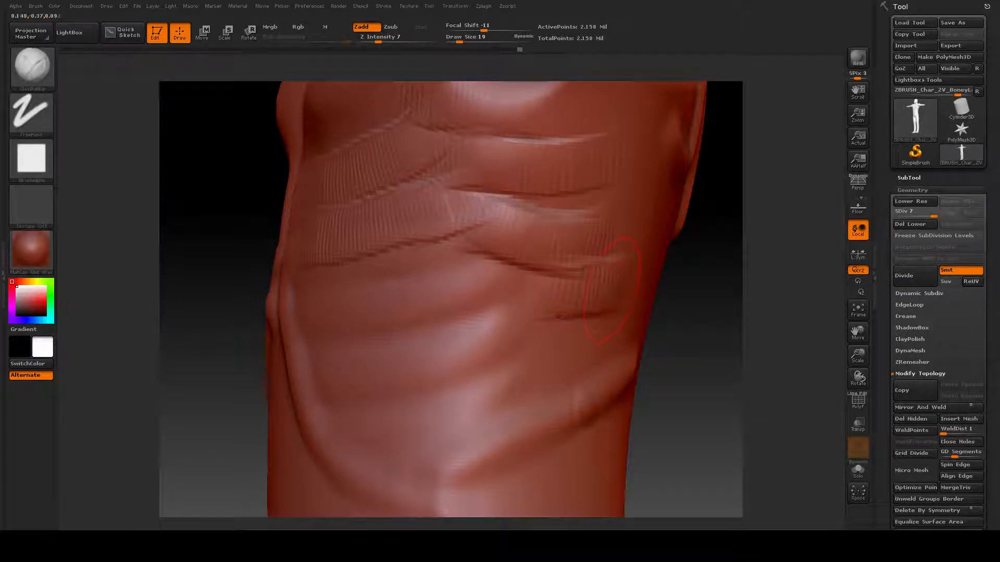
drag(612, 289, 513, 290)
drag(593, 178, 541, 179)
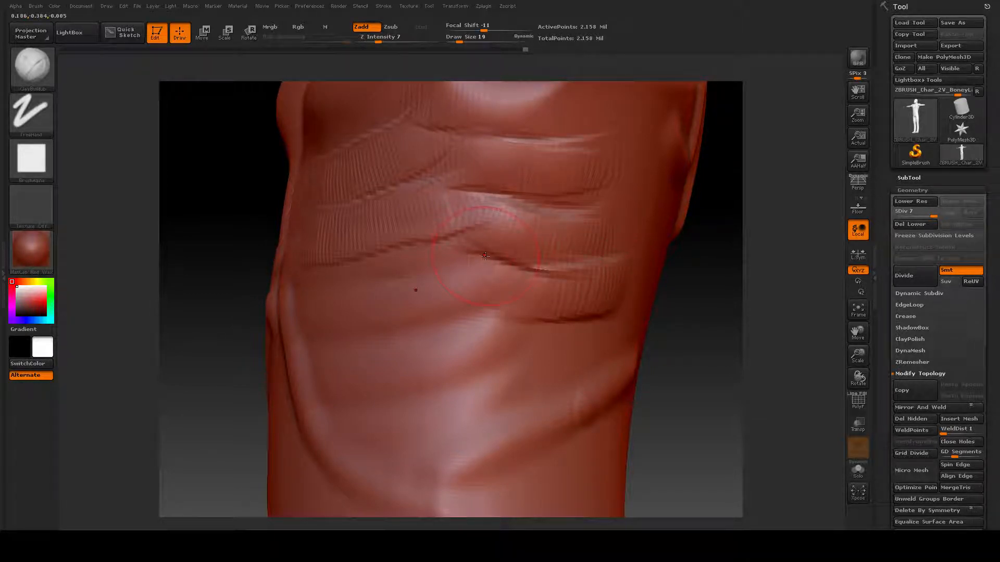
Build up clay bands for the lower ribs beneath the existing ones, running from the side of the torso toward the front.
drag(485, 256, 461, 268)
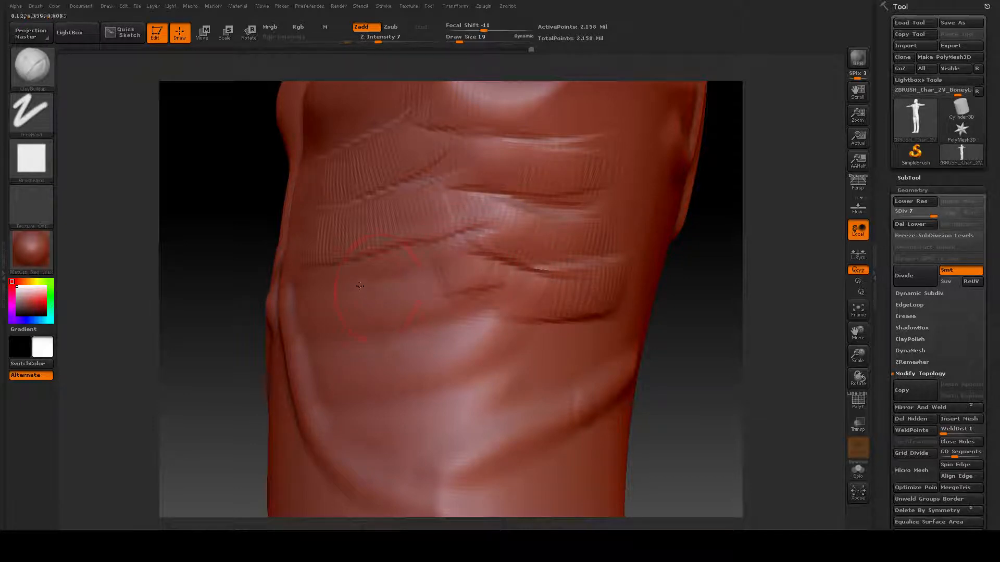
drag(359, 285, 341, 288)
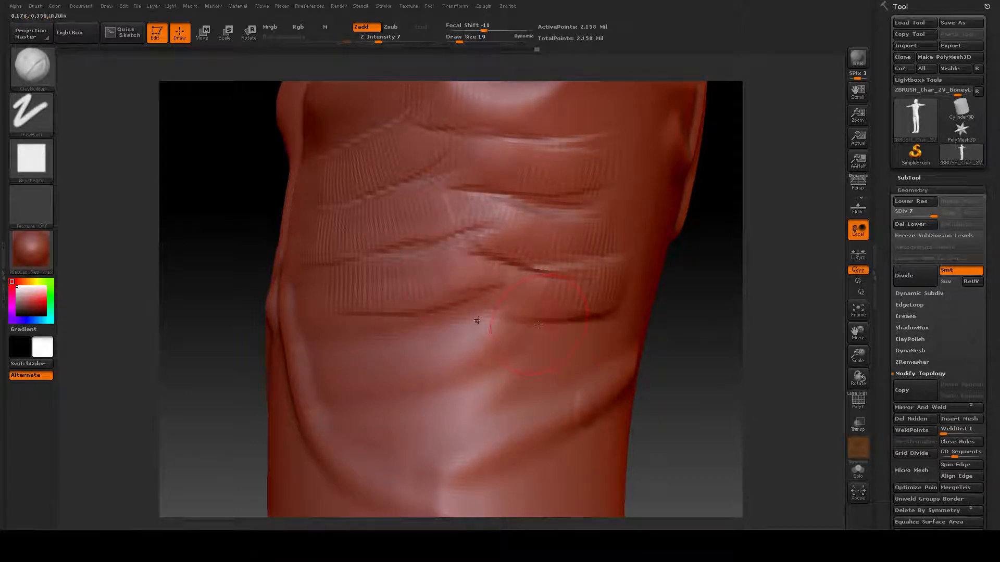
drag(508, 329, 455, 334)
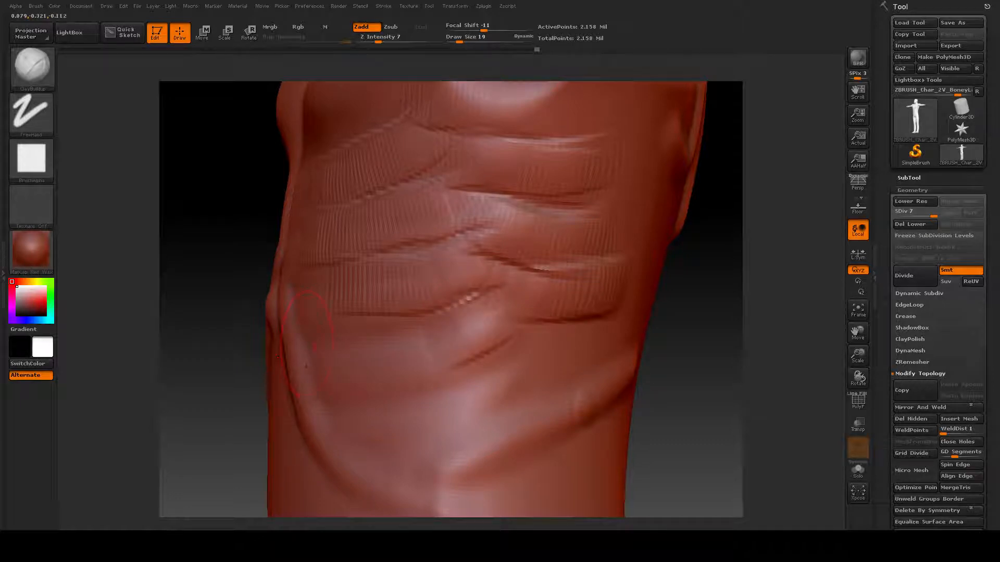
mouse_move(357, 354)
mouse_down()
mouse_move(439, 354)
mouse_move(463, 339)
mouse_up()
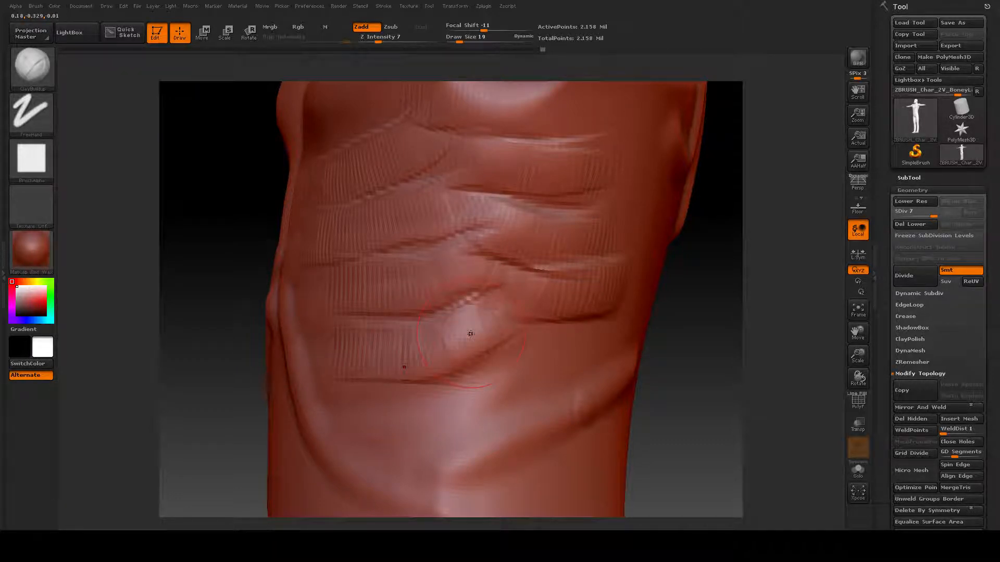
mouse_move(647, 380)
mouse_down()
mouse_move(692, 374)
mouse_move(639, 368)
mouse_move(641, 391)
mouse_move(501, 387)
mouse_up()
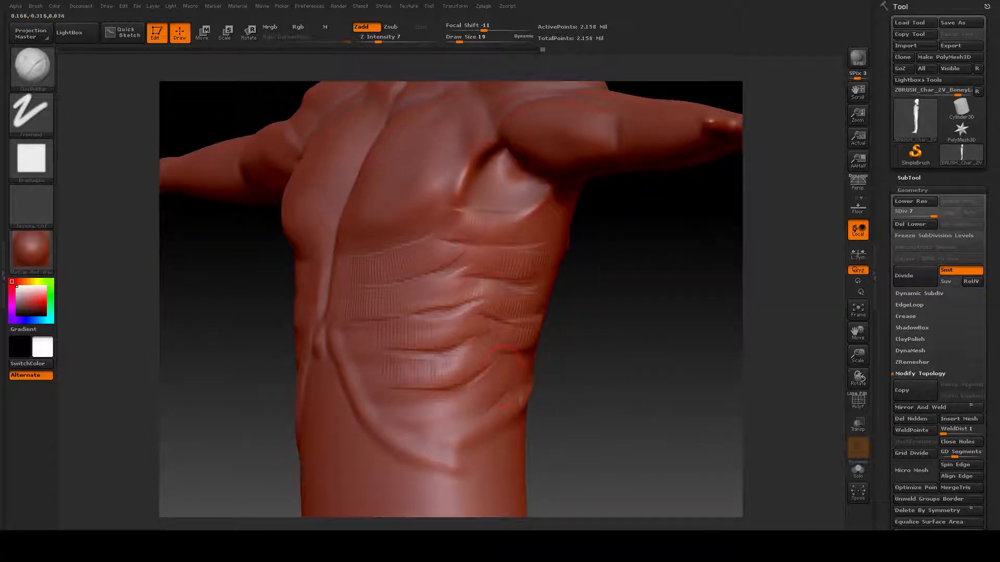
drag(594, 335, 634, 332)
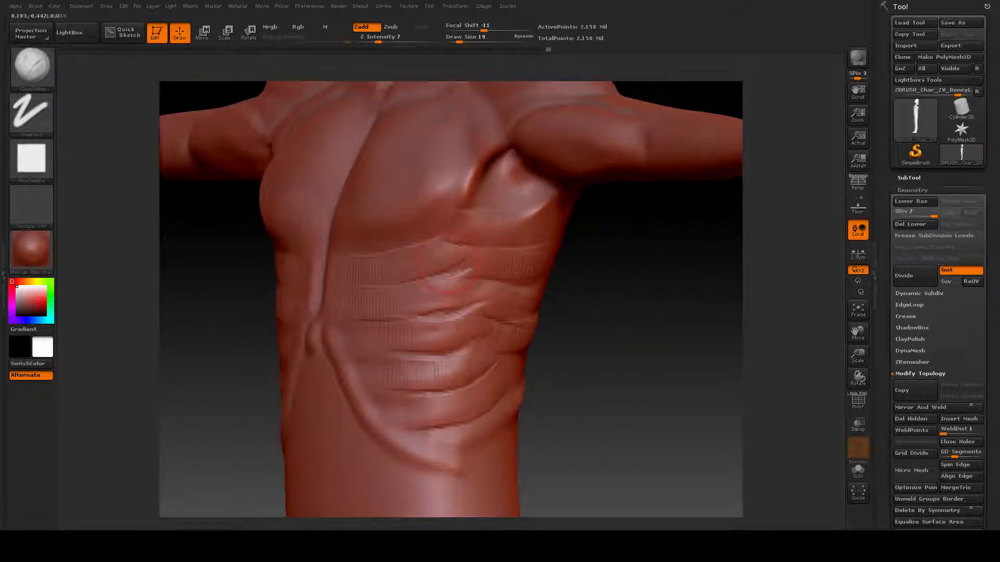
Smooth the rib bands across the front and side of the rib cage, down to the lower costal edge.
click(42, 61)
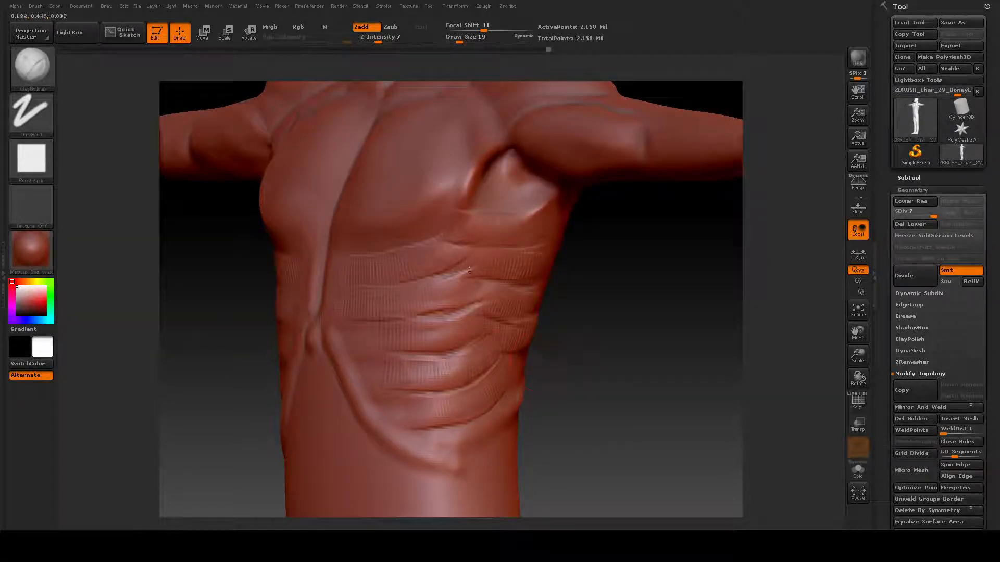
key(shift)
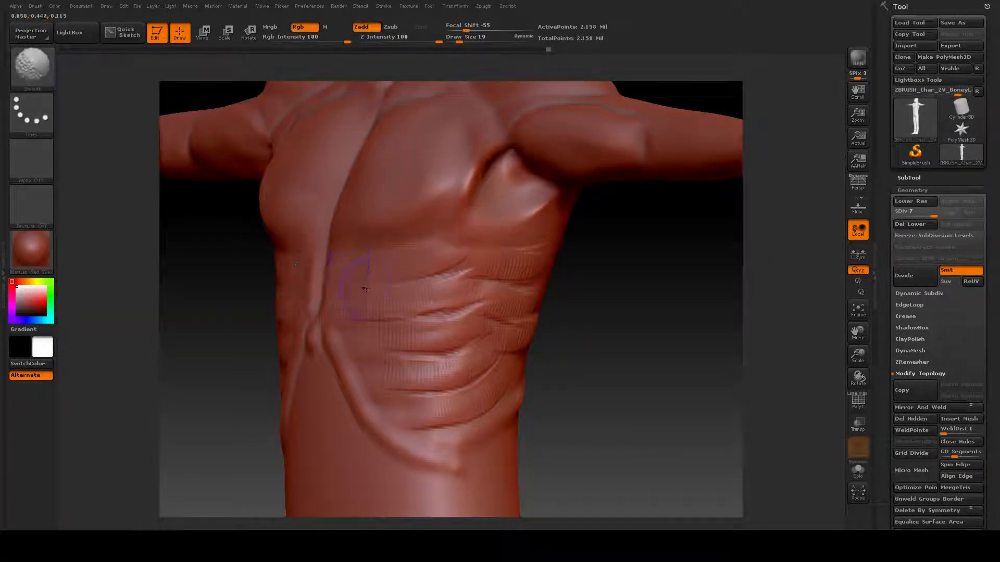
mouse_move(365, 289)
shift+mouse_down()
mouse_move(400, 320)
mouse_move(424, 286)
mouse_move(469, 307)
mouse_move(544, 254)
mouse_move(525, 307)
shift+mouse_up()
mouse_move(442, 370)
shift+mouse_down()
mouse_move(432, 392)
mouse_move(479, 411)
mouse_move(419, 417)
shift+mouse_up()
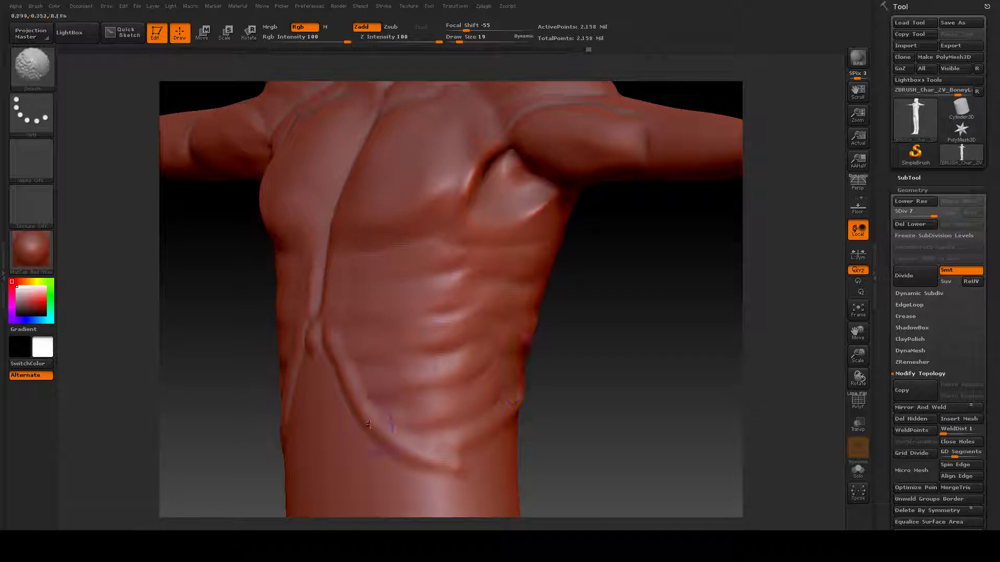
Switch to the Dam_Standard brush at draw size 15, try a crease across the upper ribs and undo it.
click(35, 67)
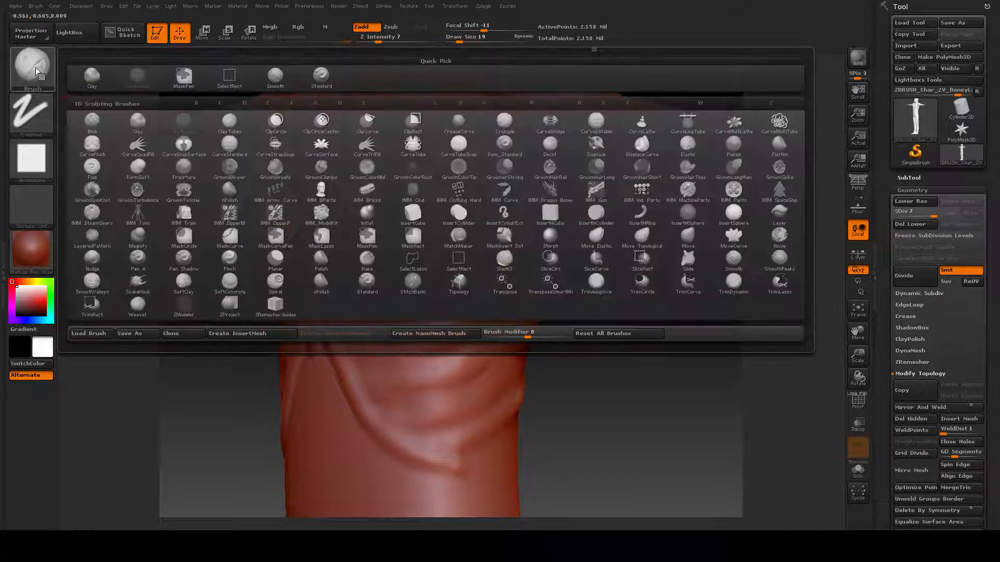
click(507, 146)
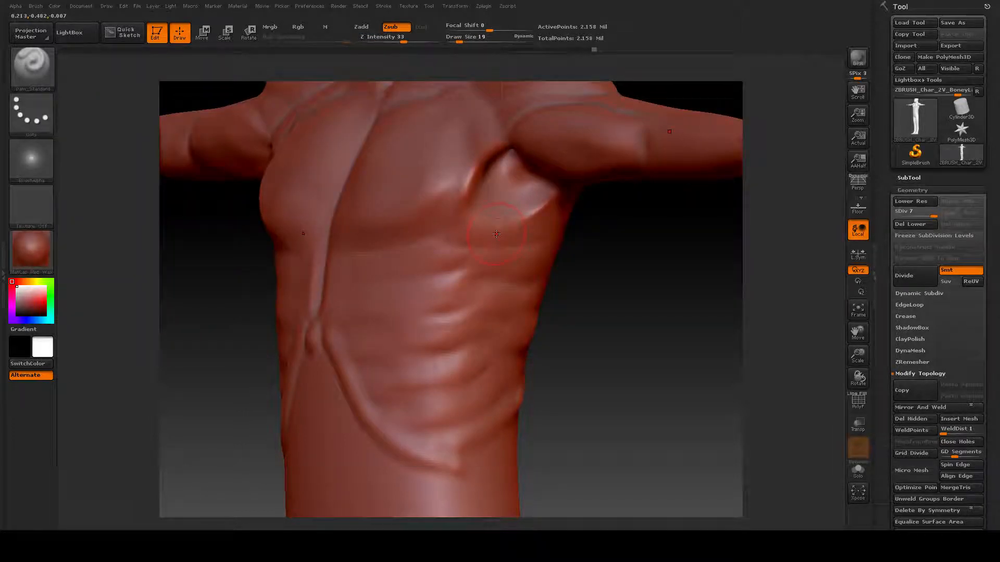
key(space)
drag(496, 233, 492, 234)
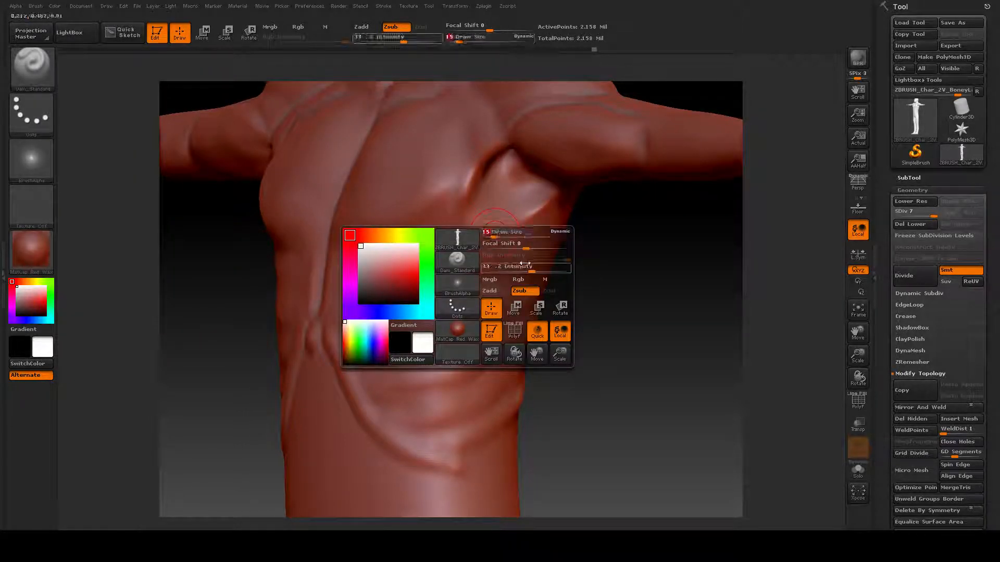
drag(388, 268, 467, 286)
key(ctrl)
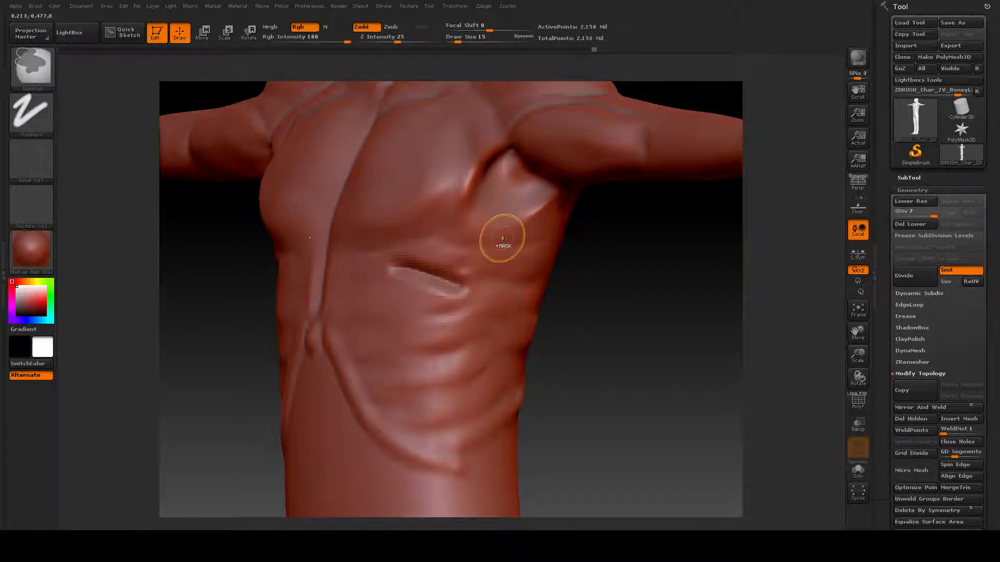
key(ctrl+z)
Set Z Intensity to 12 and draw size to 17, and carve slanted creases between the upper ribs, undoing the first trial stroke.
key(space)
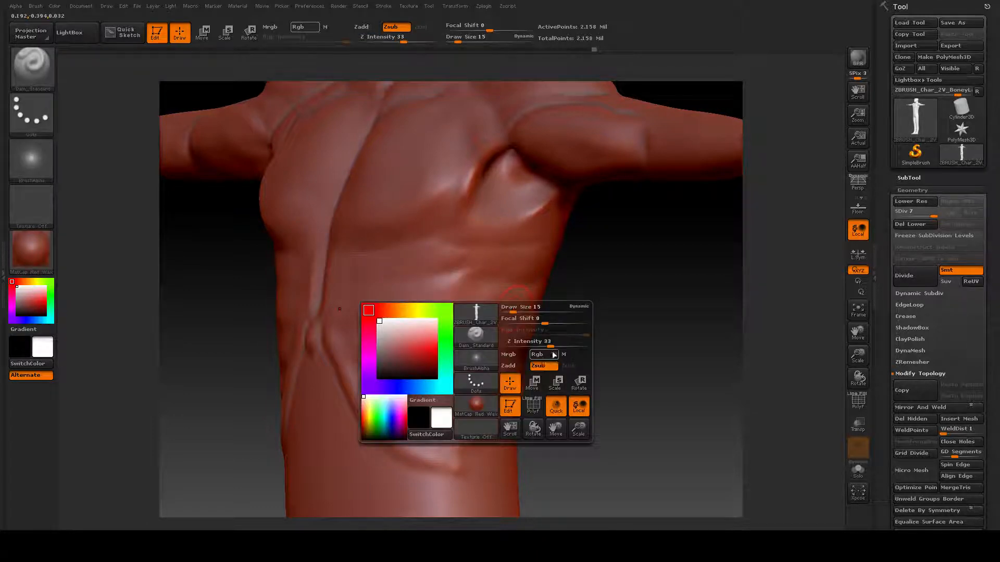
drag(541, 344, 544, 346)
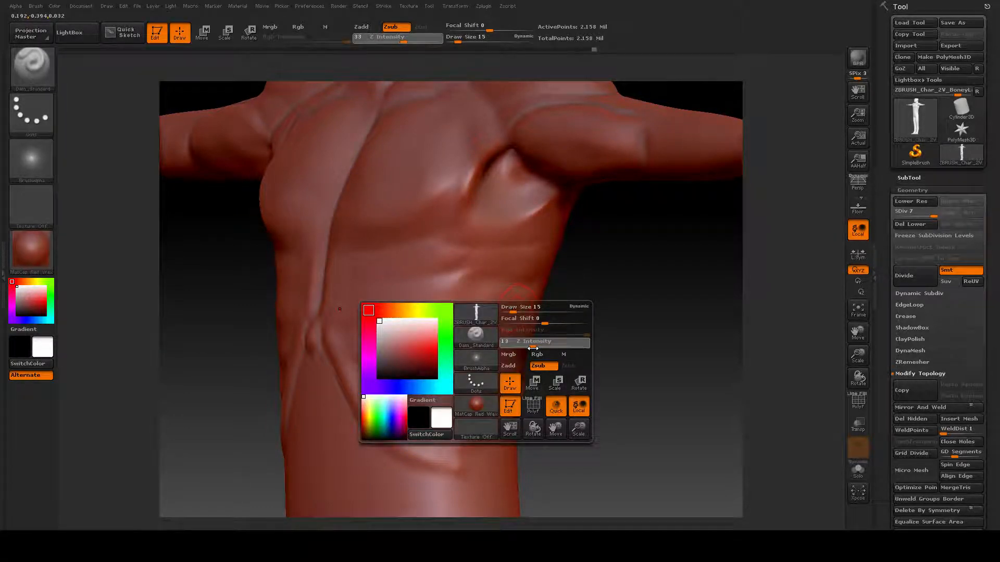
drag(409, 279, 469, 296)
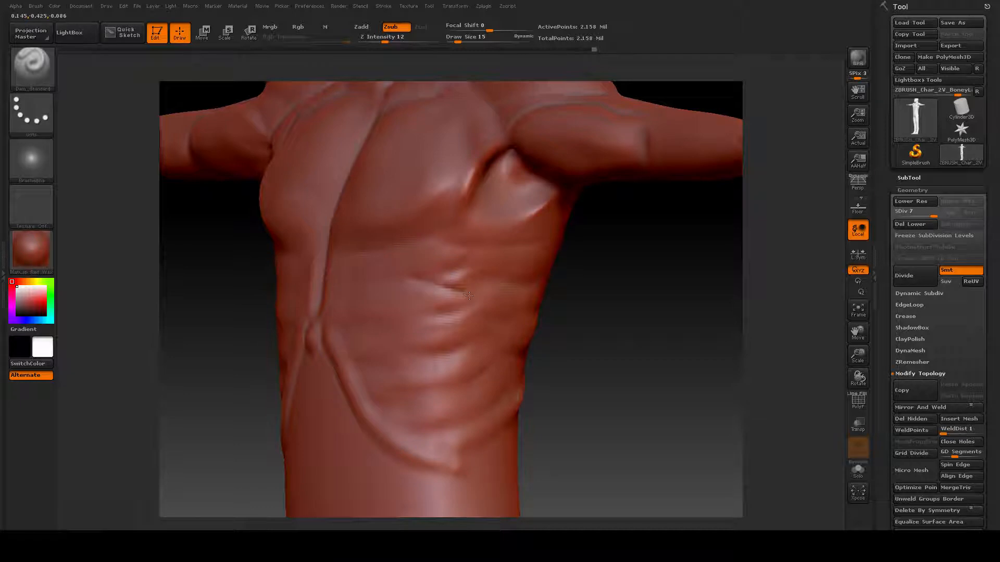
key(ctrl+z)
key(space)
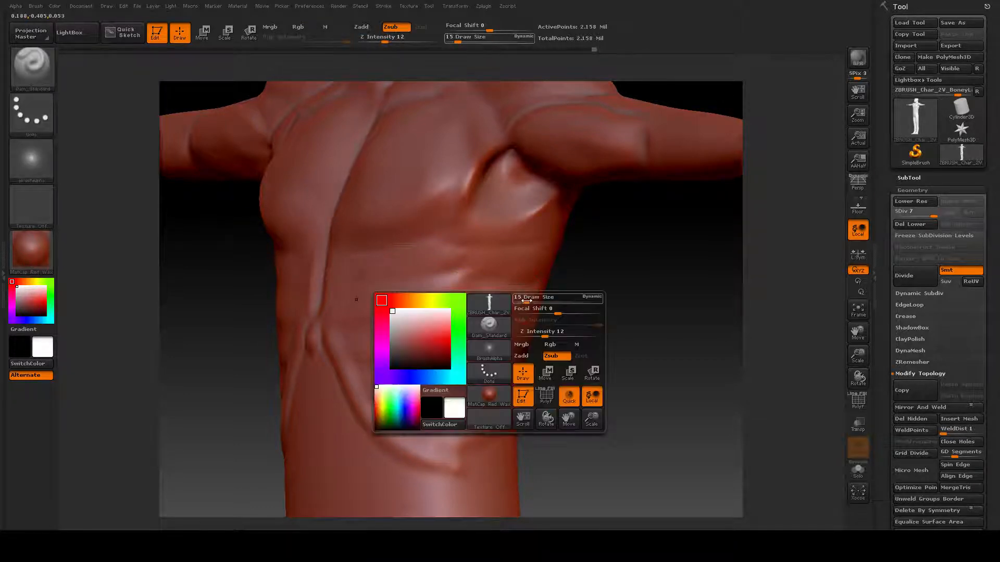
drag(527, 300, 526, 299)
mouse_move(442, 240)
mouse_down()
mouse_move(519, 254)
mouse_move(400, 280)
mouse_up()
mouse_move(458, 271)
mouse_down()
mouse_move(512, 282)
mouse_move(402, 311)
mouse_up()
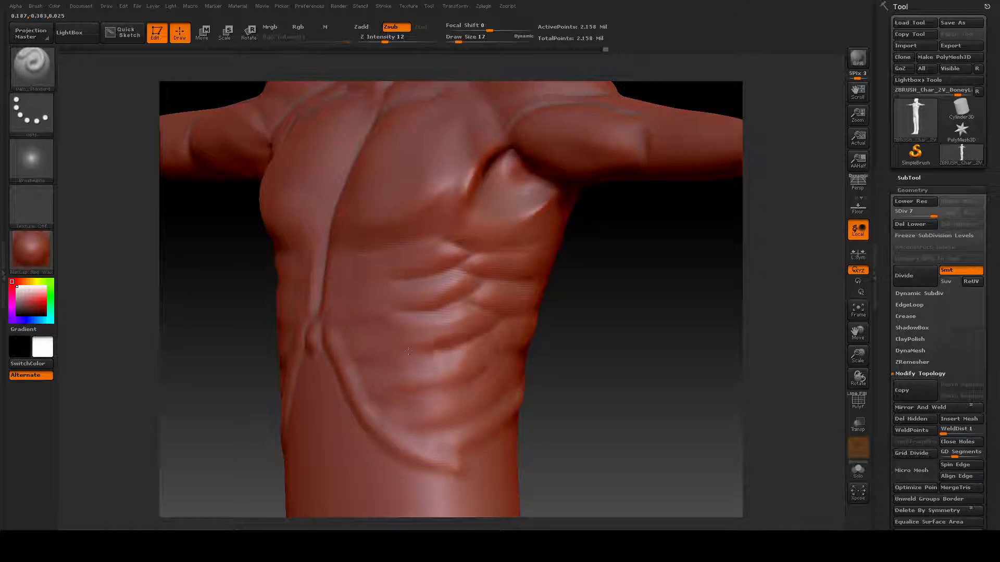
Refine the crease between the lower side ribs, undoing the overly deep stroke, and smooth the front of the rib cage.
drag(595, 373, 491, 336)
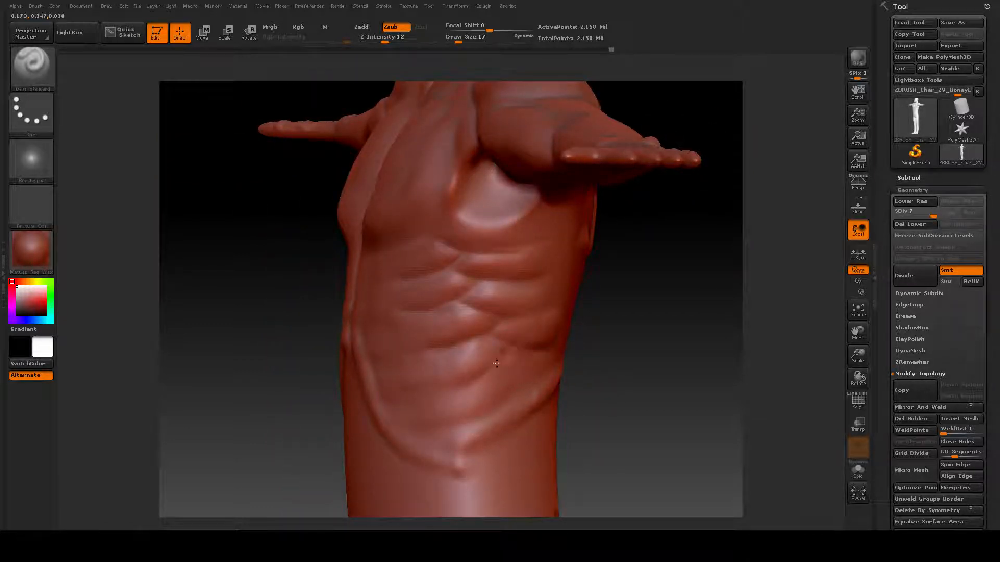
drag(497, 363, 443, 372)
drag(663, 372, 643, 371)
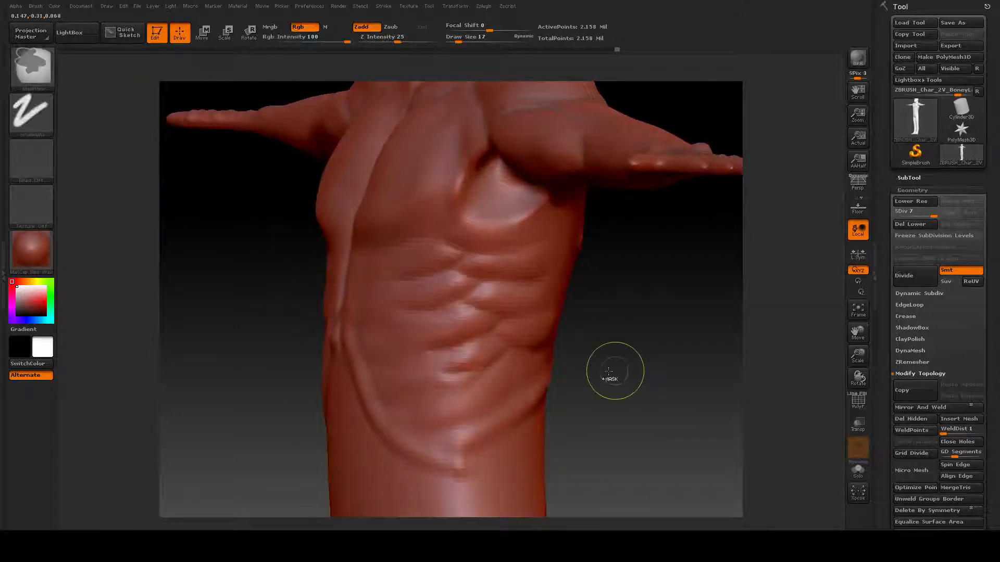
key(ctrl+z)
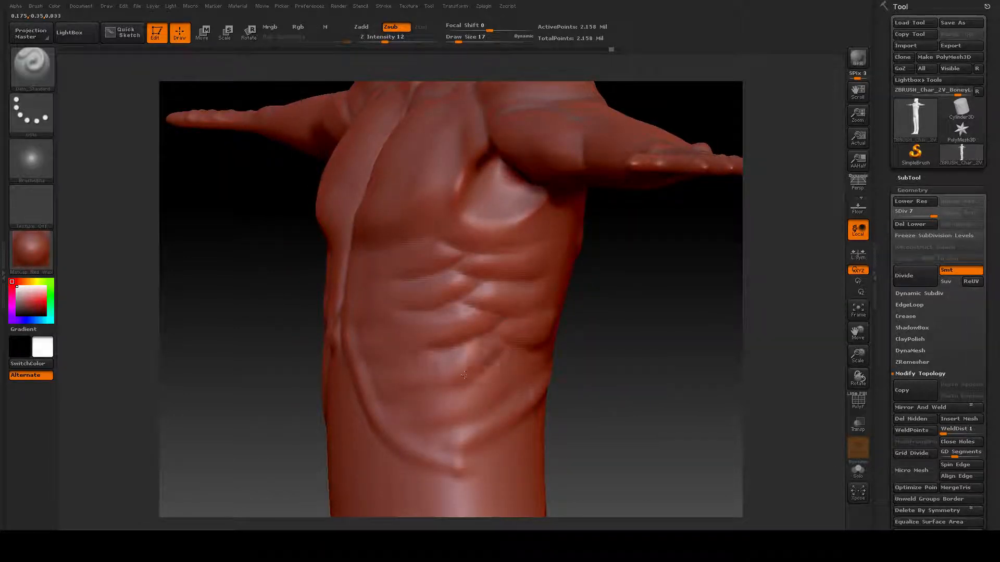
mouse_move(593, 333)
mouse_down()
mouse_move(616, 335)
mouse_move(571, 287)
mouse_move(569, 265)
mouse_up()
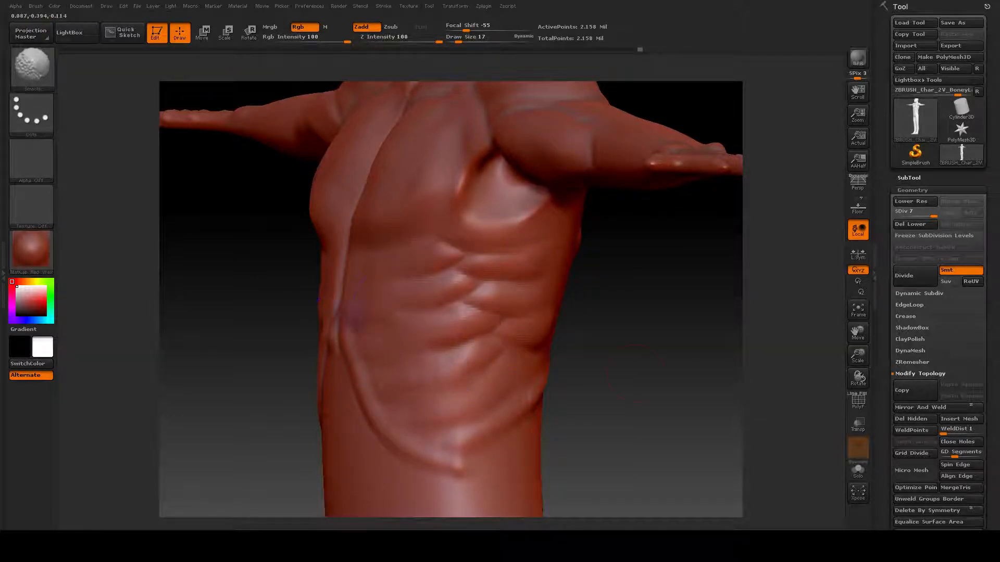
mouse_move(634, 373)
mouse_down()
mouse_move(676, 419)
mouse_move(619, 377)
mouse_up()
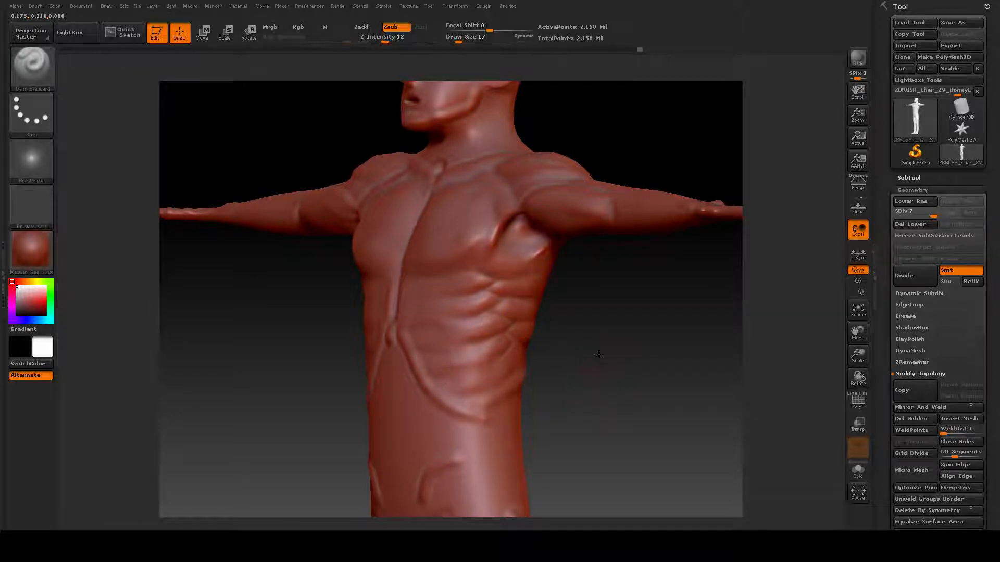
Try carving a thin crease from the armpit down the back edge of the side ribs and undo it.
drag(598, 354, 565, 285)
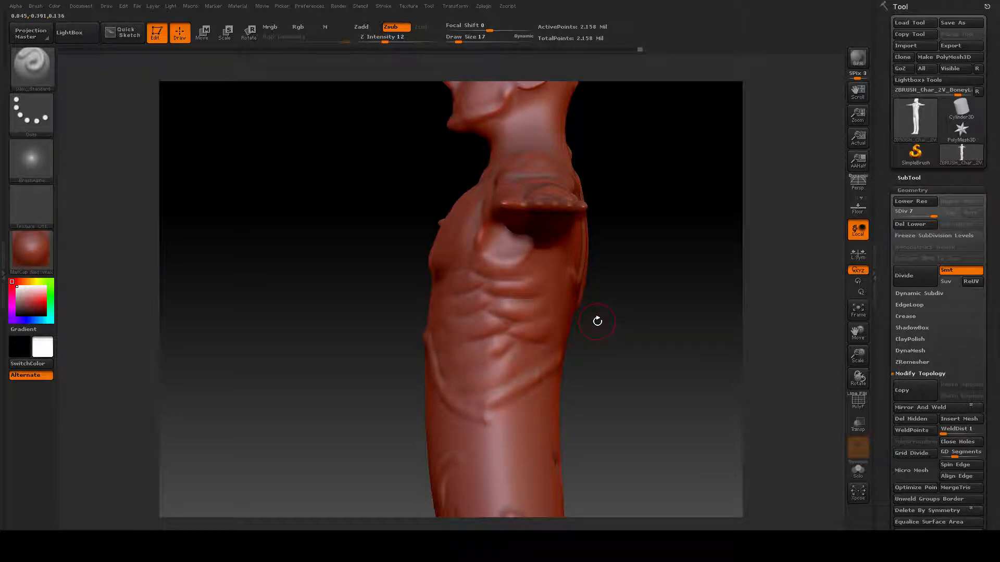
drag(597, 321, 537, 295)
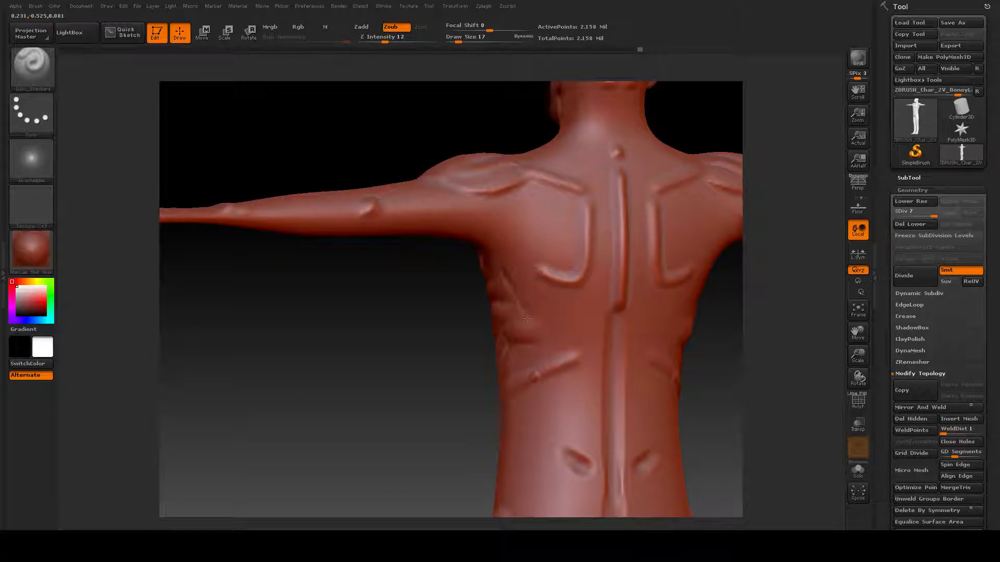
key(ctrl+z)
mouse_move(346, 334)
mouse_down()
mouse_move(375, 340)
mouse_move(373, 318)
mouse_up()
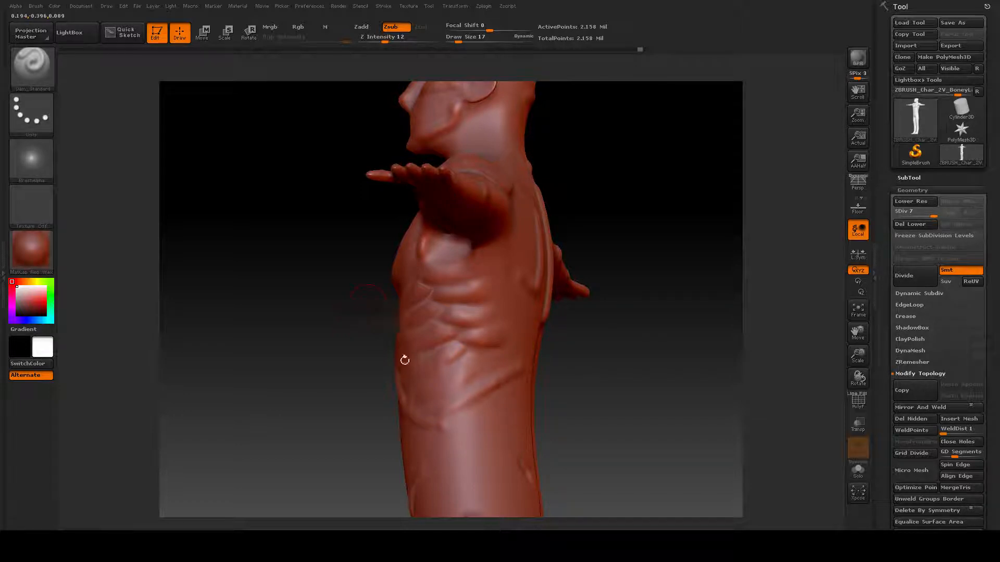
mouse_move(600, 315)
mouse_down()
mouse_move(630, 314)
mouse_move(557, 312)
mouse_move(456, 250)
mouse_up()
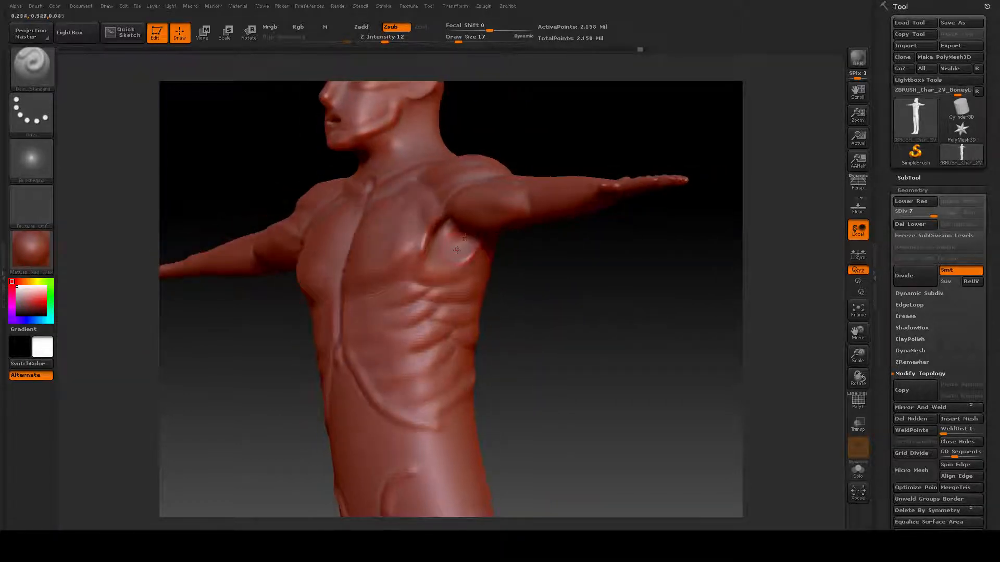
drag(474, 316, 550, 370)
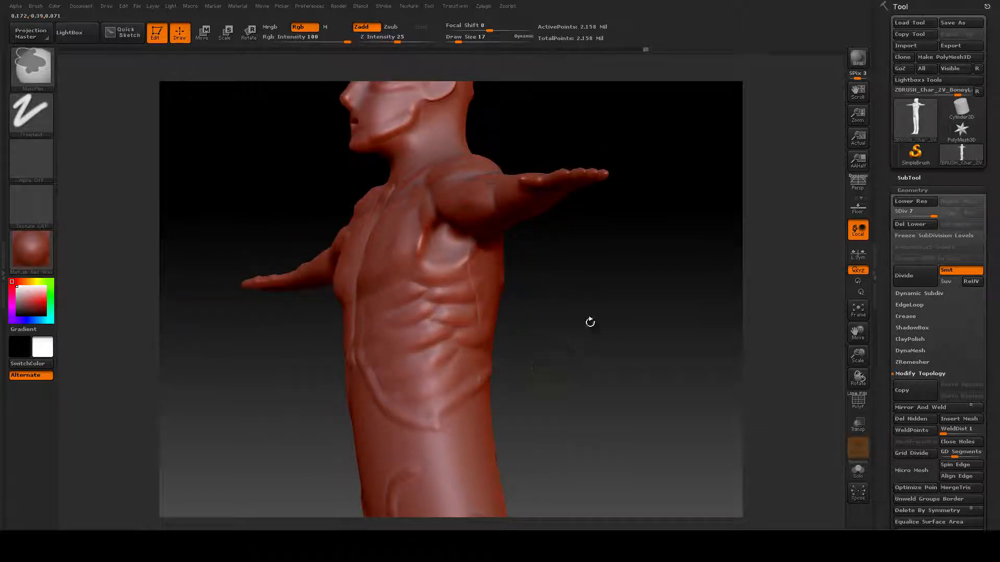
Set Z Intensity to 21 and try a vertical crease from below the armpit across the back ends of the ribs.
key(space)
drag(603, 342, 613, 342)
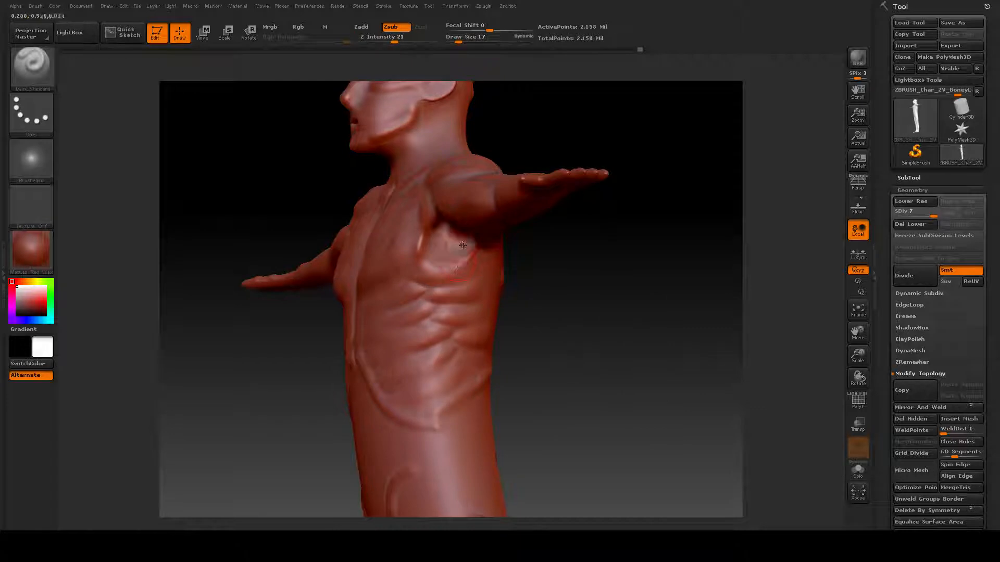
drag(467, 271, 480, 316)
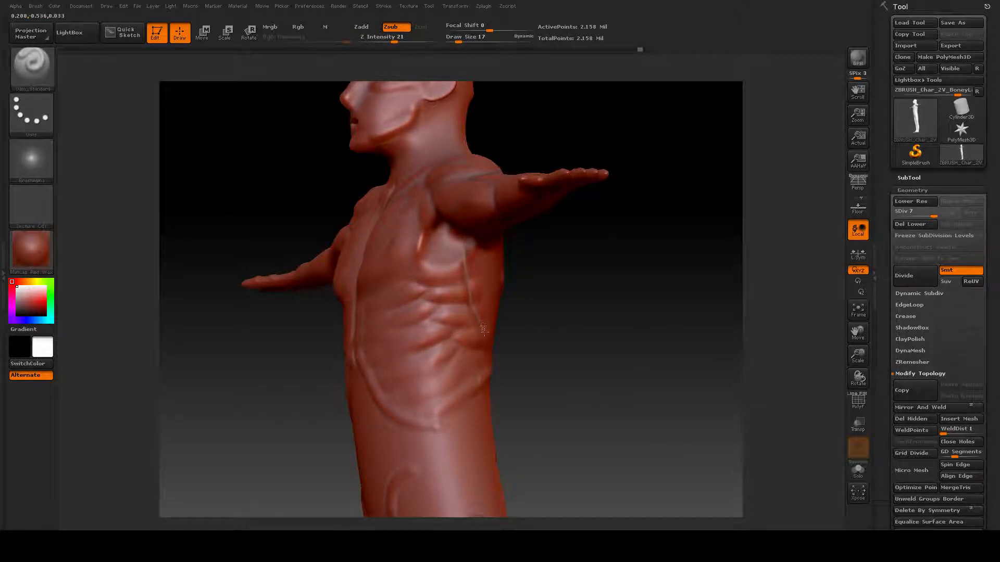
mouse_move(598, 342)
mouse_down()
mouse_move(617, 342)
mouse_move(599, 338)
mouse_up()
Set Z Intensity to 42, try a much deeper crease along the rear edge of the ribs and undo it.
key(space)
drag(623, 372, 641, 374)
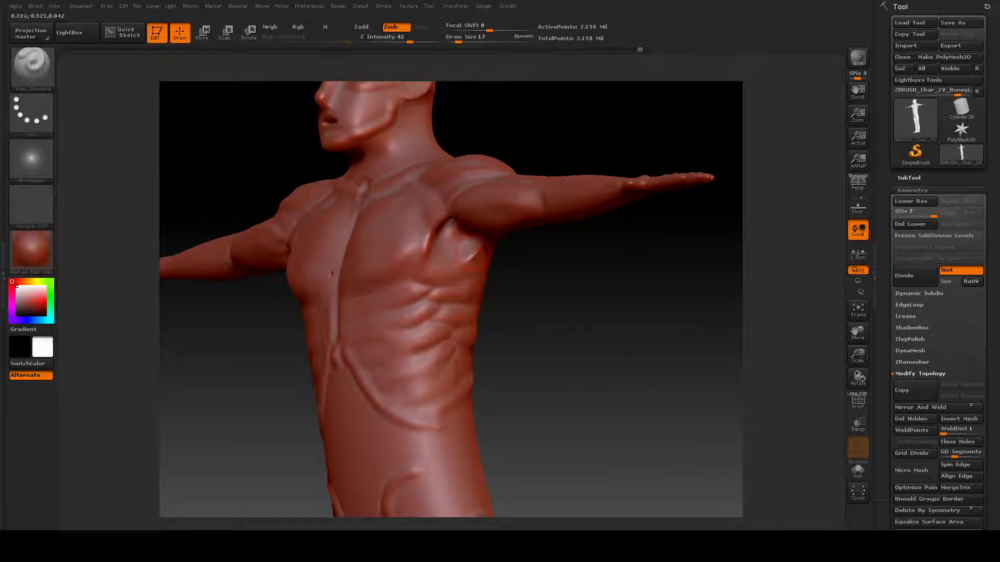
mouse_move(470, 255)
mouse_down()
mouse_move(472, 342)
mouse_move(437, 365)
mouse_move(370, 366)
mouse_up()
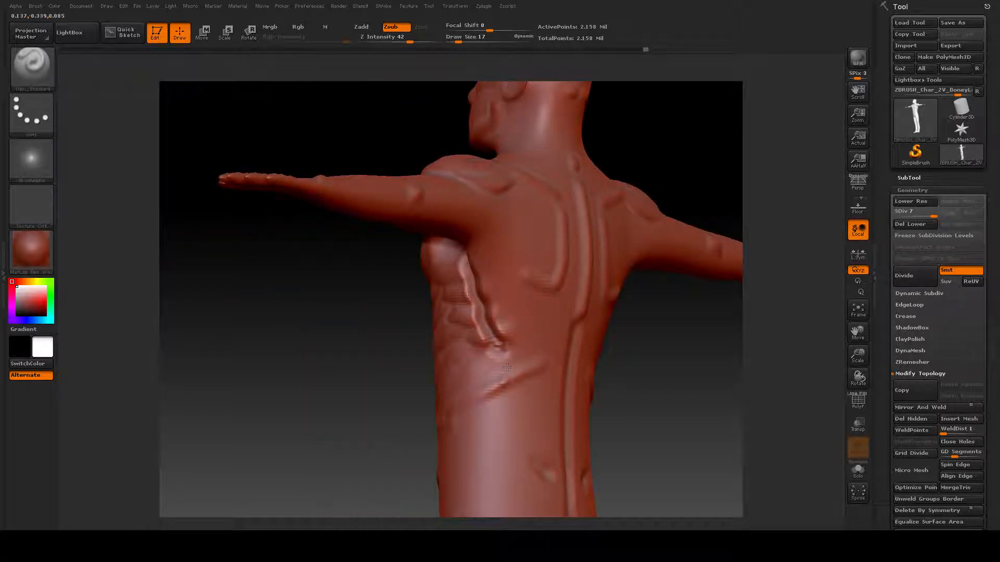
drag(507, 367, 580, 357)
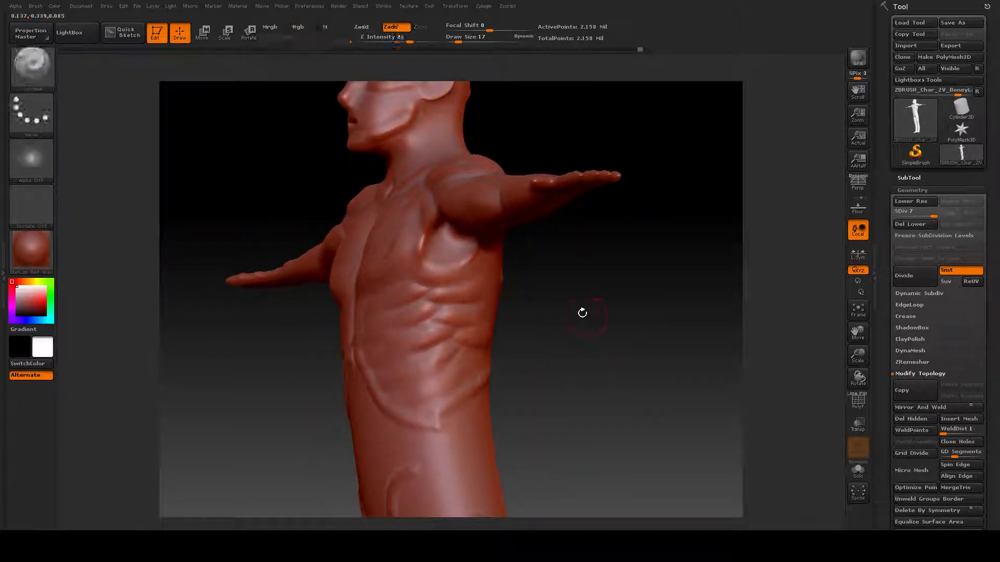
Set Z Intensity and draw size to 24 and carve the crease from the armpit down behind the side ribs.
key(space)
drag(631, 366, 624, 367)
drag(592, 331, 596, 313)
drag(466, 244, 469, 288)
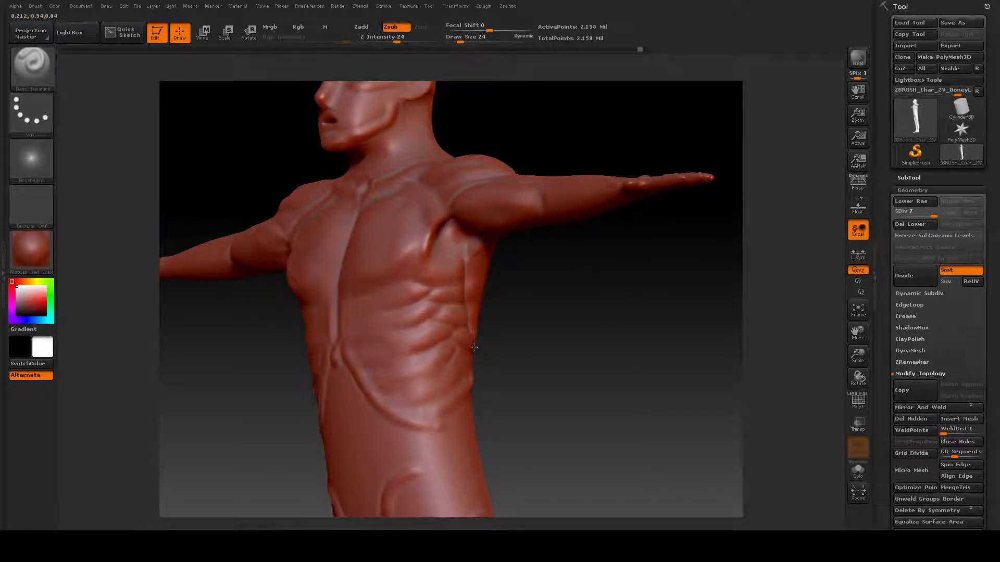
drag(562, 381, 542, 372)
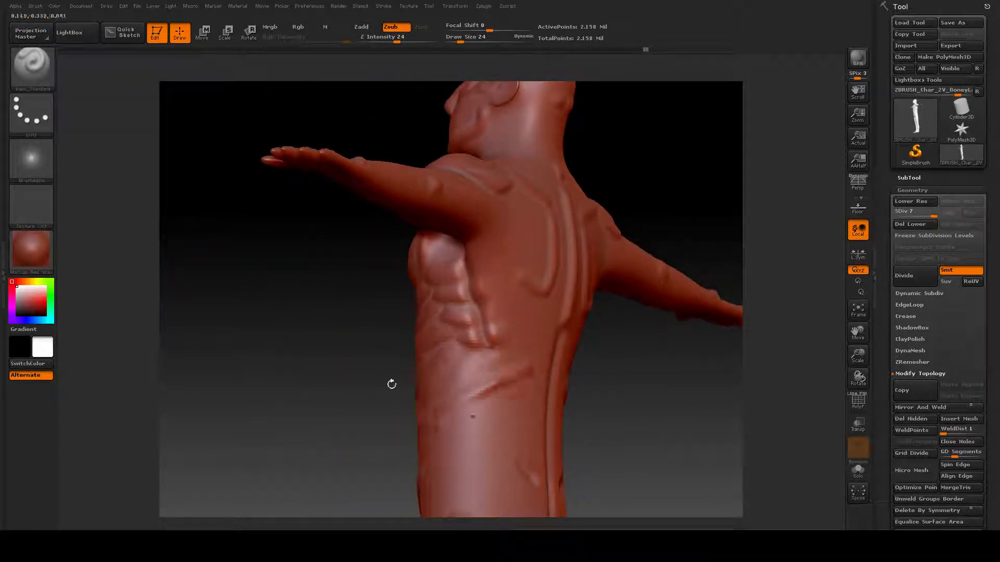
Try carving a crease from the lower rear ribs down across the lower back and undo it.
drag(392, 384, 351, 384)
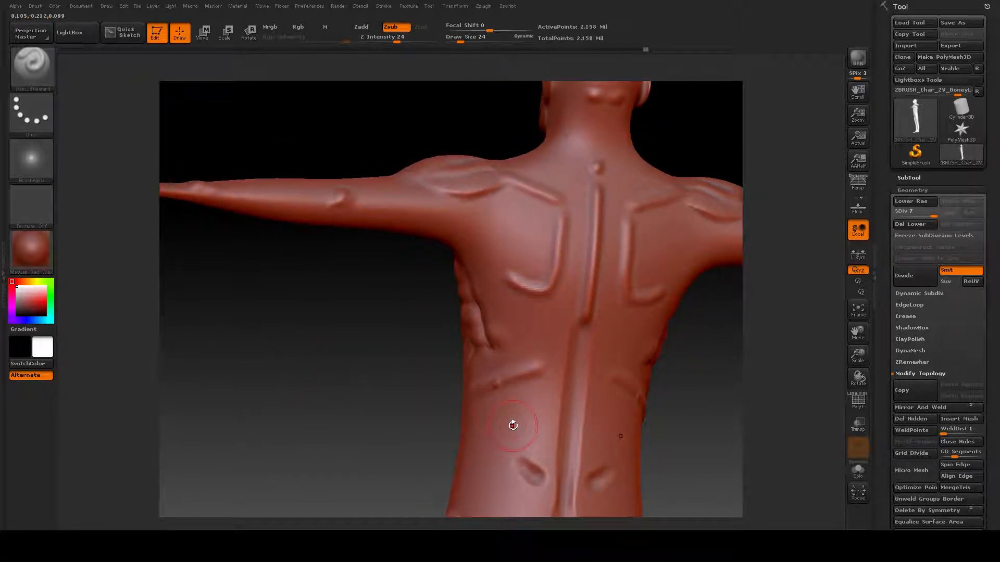
drag(399, 361, 320, 281)
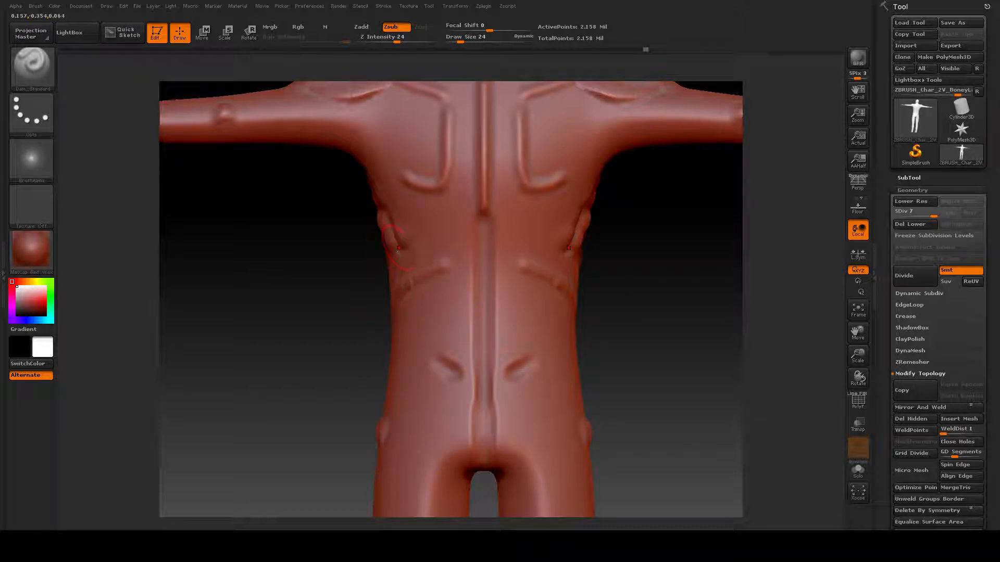
mouse_move(398, 249)
mouse_down()
mouse_move(436, 342)
mouse_move(414, 341)
mouse_up()
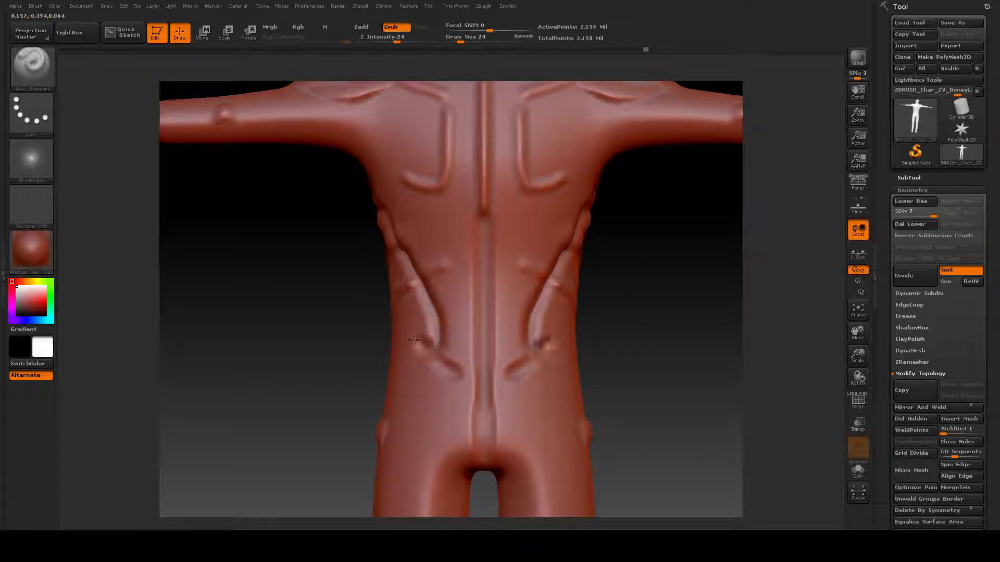
key(ctrl+z)
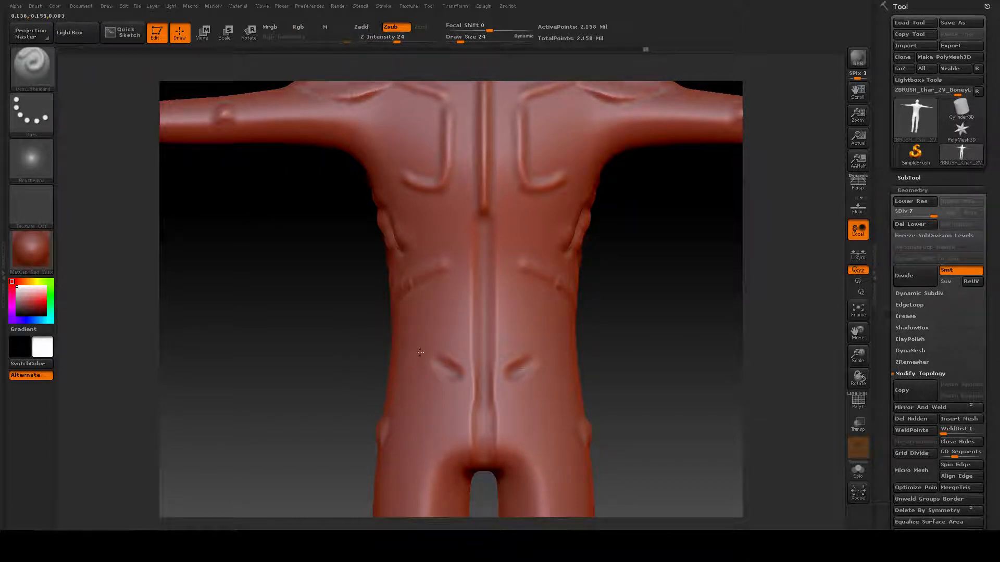
Undo the previous crease, recarve it from the rear ribs down toward the lower-back landmark and smooth it.
mouse_move(420, 358)
mouse_down()
mouse_move(394, 254)
mouse_move(354, 279)
mouse_up()
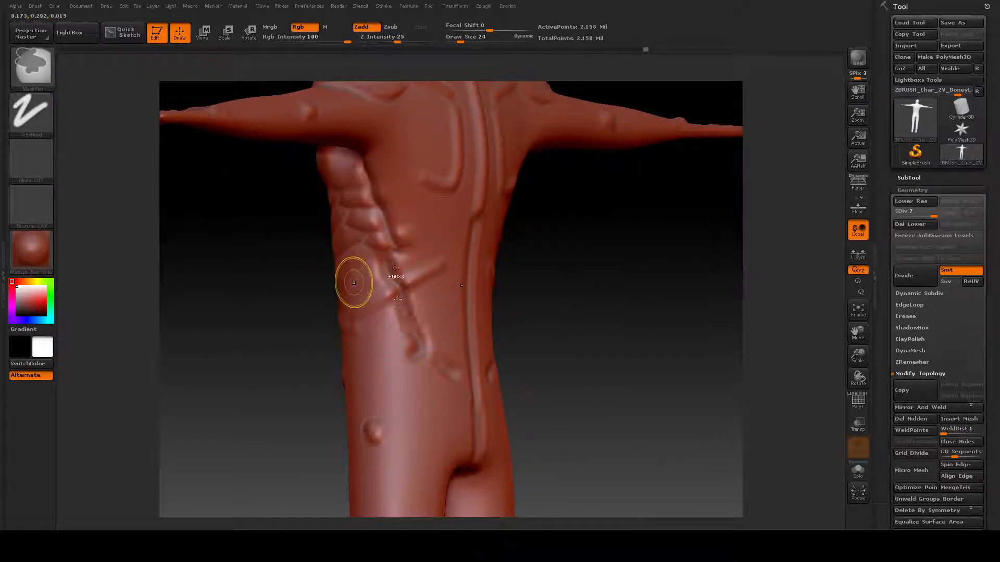
key(ctrl+z)
drag(391, 250, 417, 352)
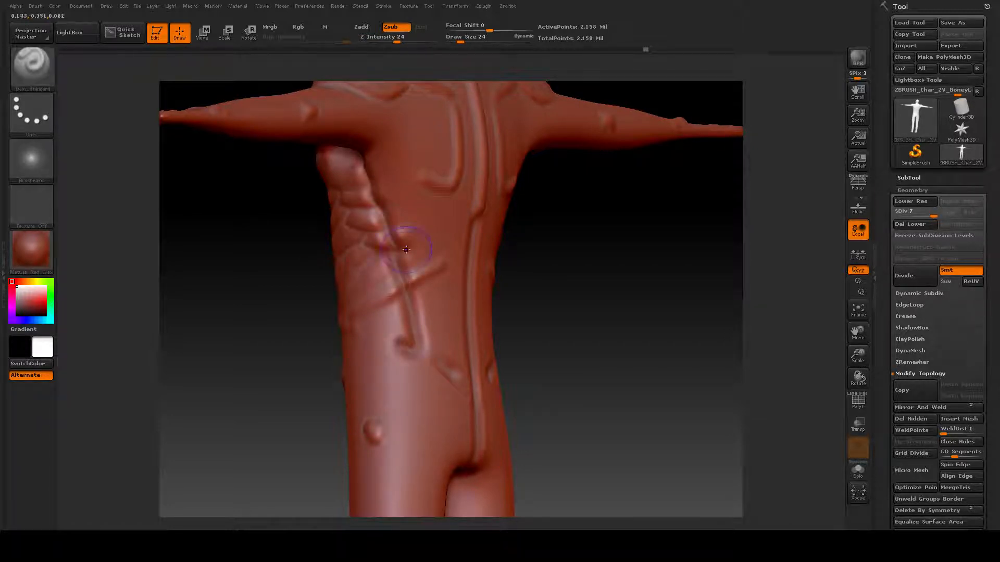
key(shift)
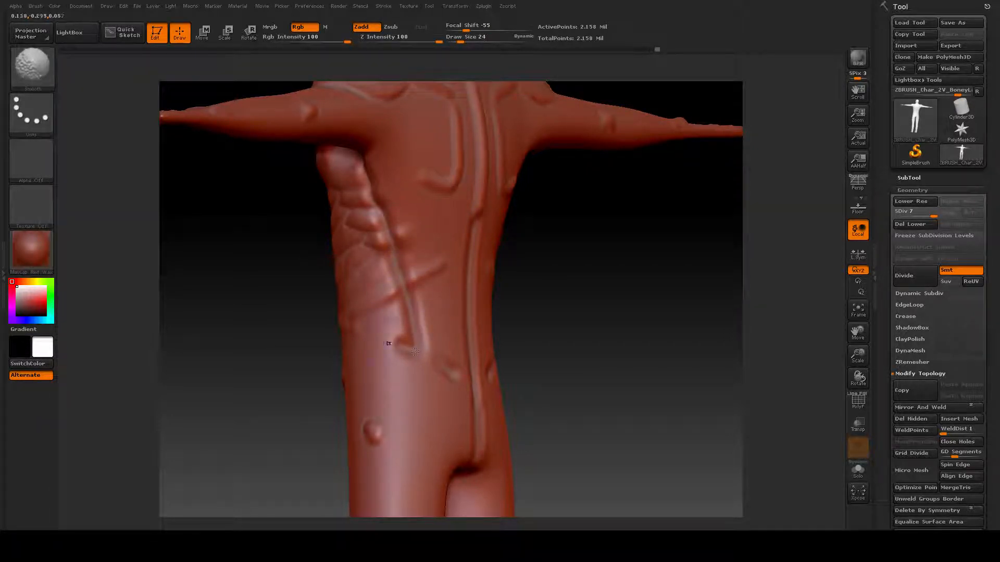
mouse_move(585, 341)
mouse_down()
mouse_move(654, 333)
mouse_move(588, 326)
mouse_up()
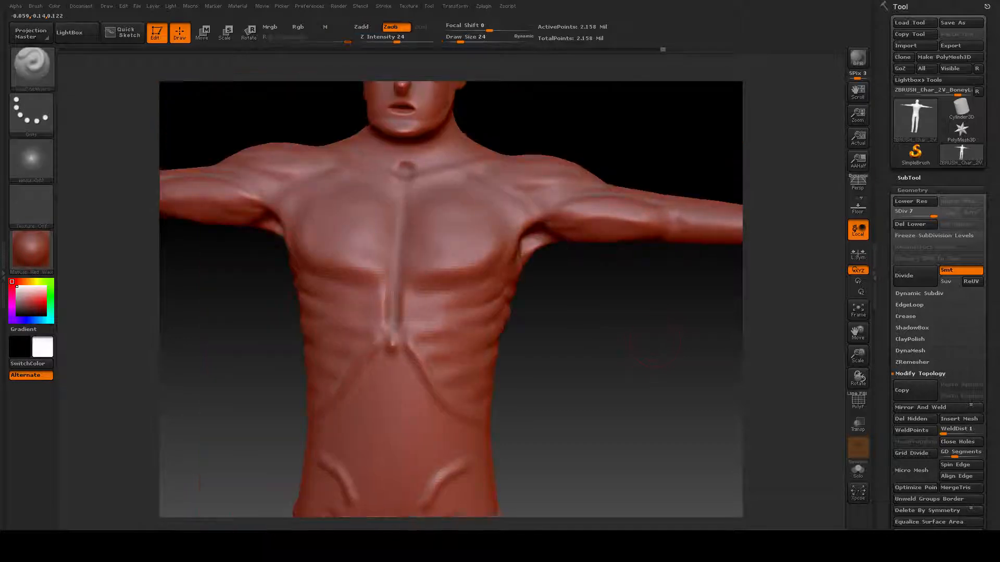
Set the draw size to 42, try carving the pectoral's lower edge from the armpit toward the sternum and undo it.
key(space)
drag(524, 287, 528, 288)
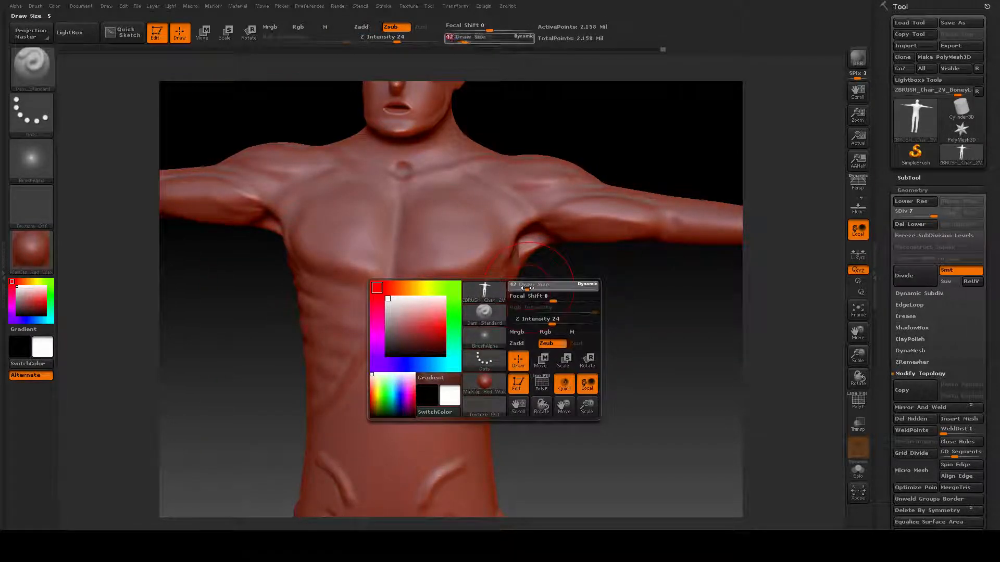
click(40, 64)
mouse_move(587, 383)
mouse_down()
mouse_move(587, 361)
mouse_move(575, 354)
mouse_move(600, 359)
mouse_move(571, 385)
mouse_move(591, 368)
mouse_move(642, 379)
mouse_up()
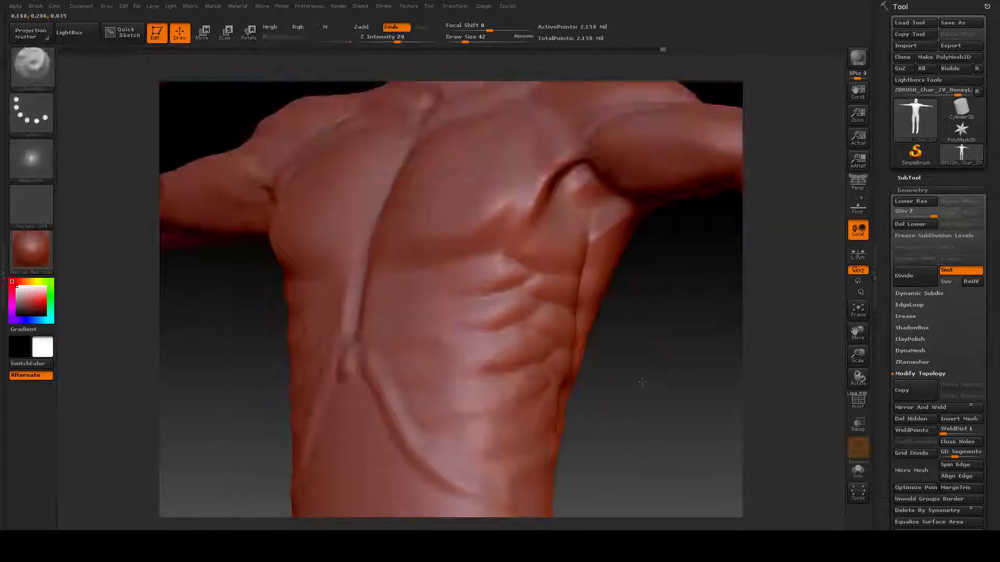
mouse_move(565, 177)
mouse_down()
mouse_move(489, 255)
mouse_move(386, 268)
mouse_up()
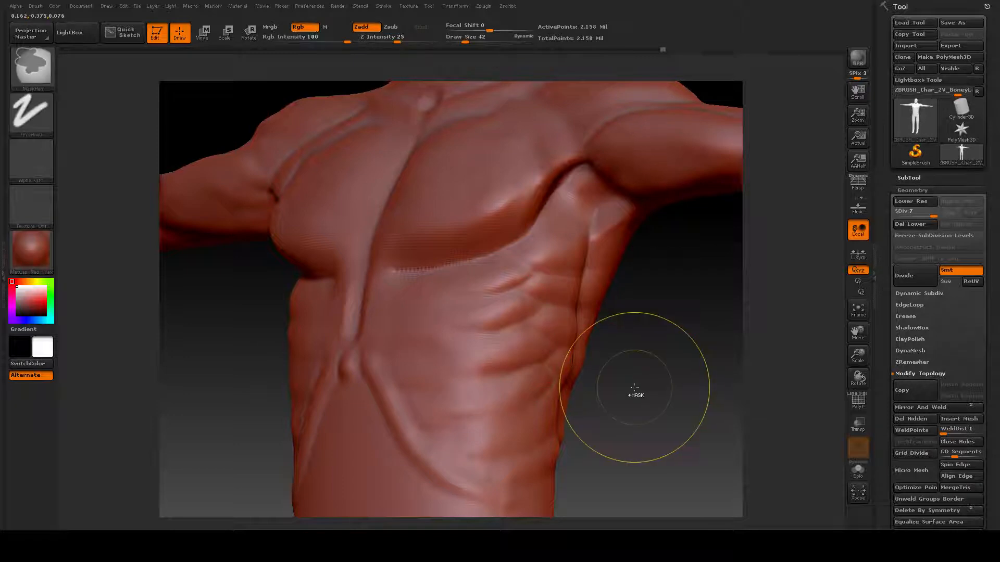
key(ctrl+z)
Set Z Intensity to 12 and carve the pectoral's lower edge from the armpit toward the sternum.
key(space)
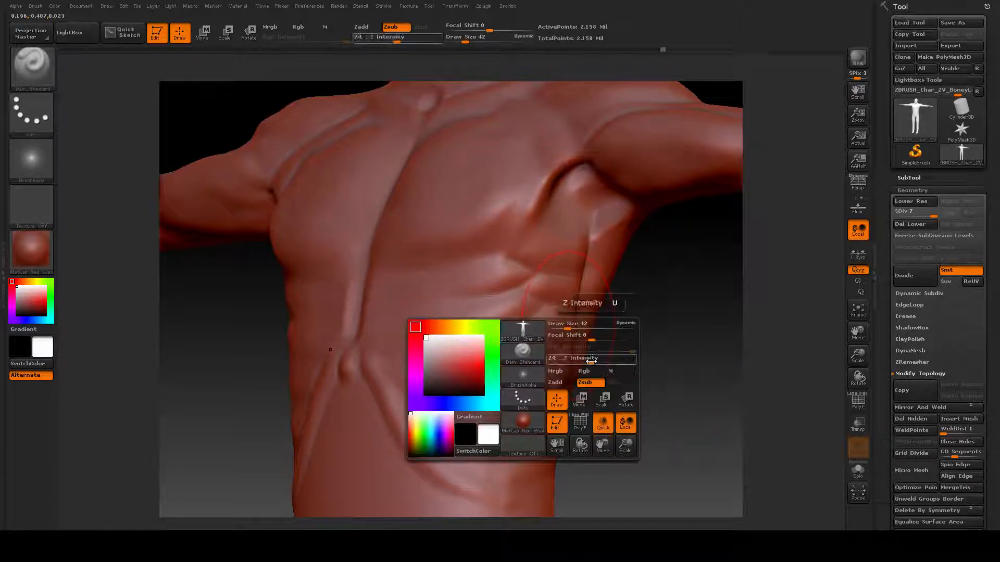
drag(582, 363, 578, 362)
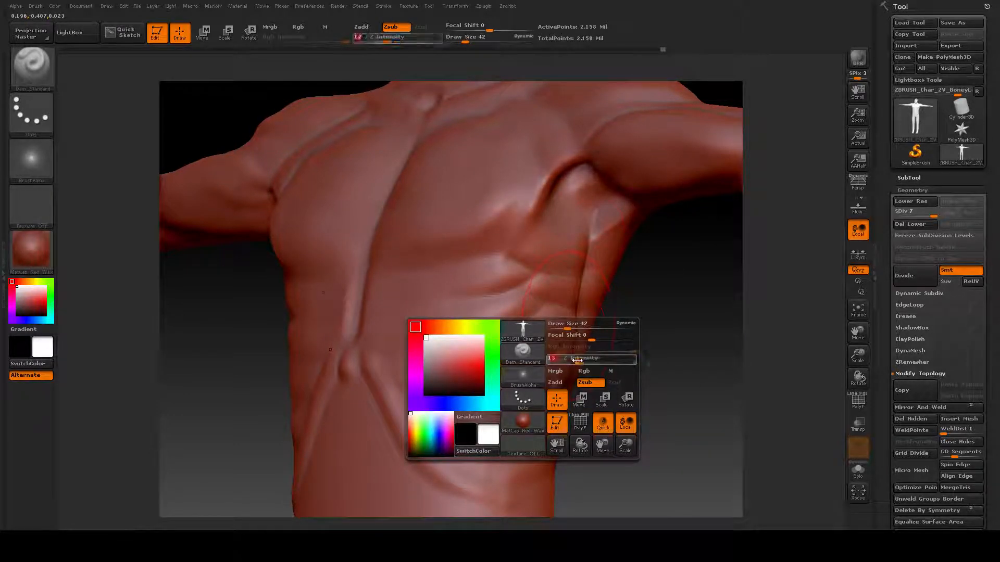
mouse_move(557, 189)
mouse_down()
mouse_move(526, 234)
mouse_move(497, 251)
mouse_move(419, 265)
mouse_up()
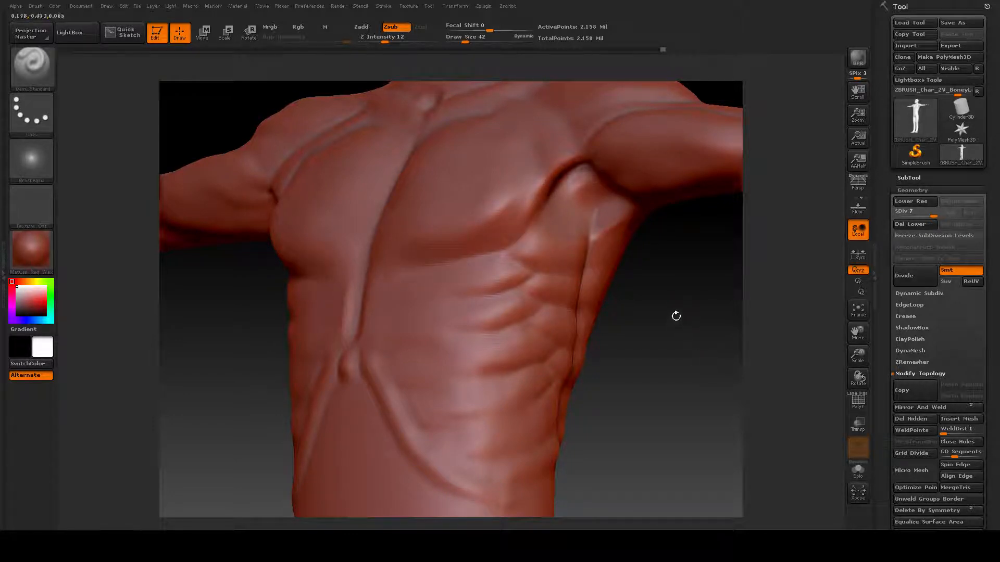
mouse_move(676, 314)
mouse_down()
mouse_move(691, 325)
mouse_move(669, 324)
mouse_up()
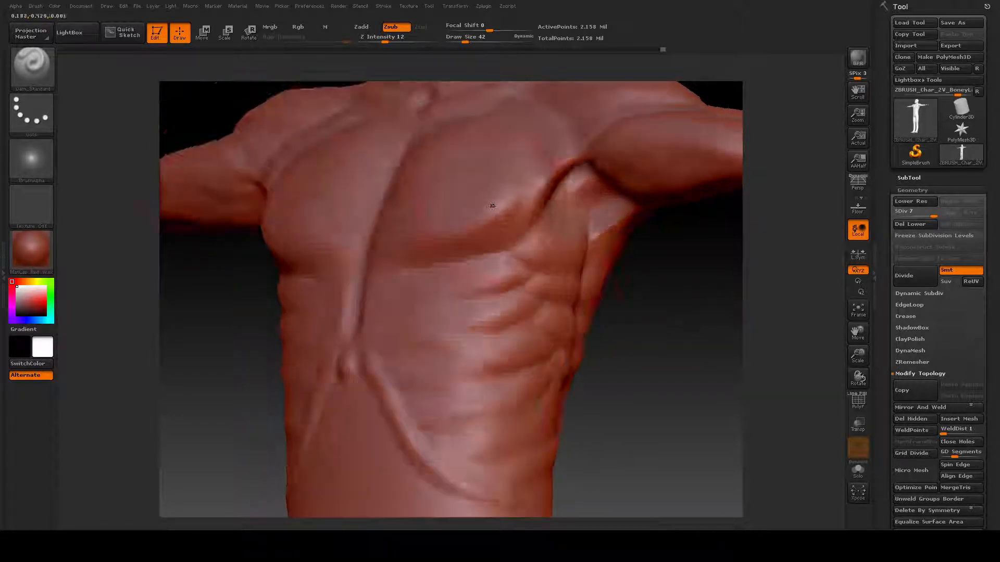
Set the draw size to 28, smooth the area below the pectoral and reselect the Dam_Standard brush.
key(space)
drag(495, 205, 491, 206)
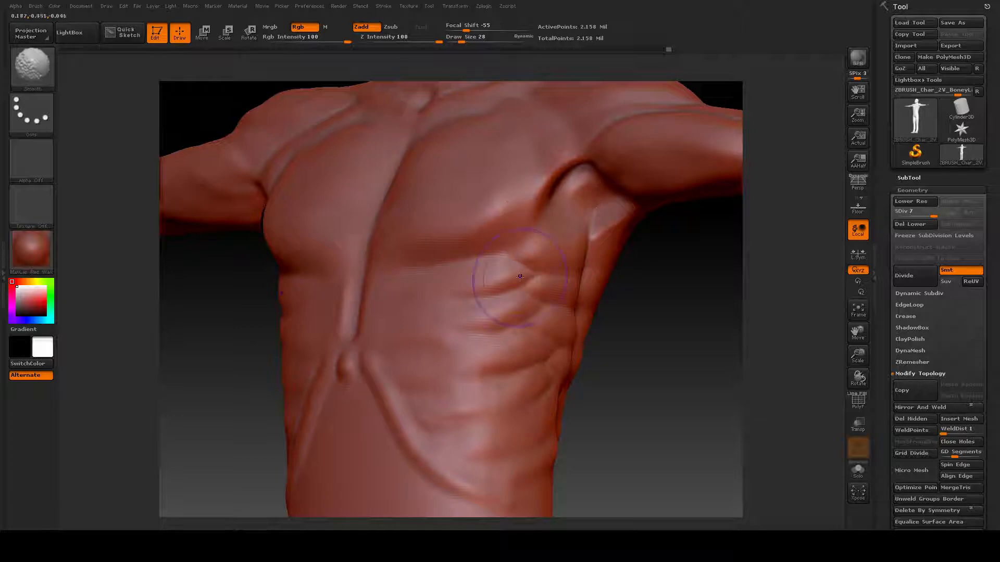
key(b)
key(d)
key(s)
Set the draw size to 22 and Focal Shift to -28, and try short strokes on the upper abdomen.
mouse_move(616, 328)
mouse_down()
mouse_move(646, 308)
mouse_move(695, 400)
mouse_up()
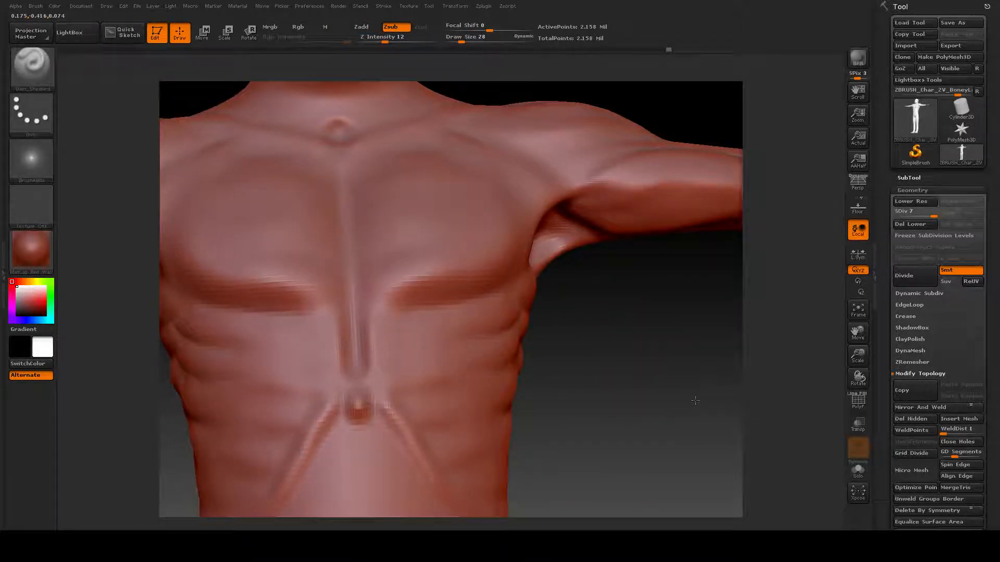
alt+drag(695, 400, 676, 355)
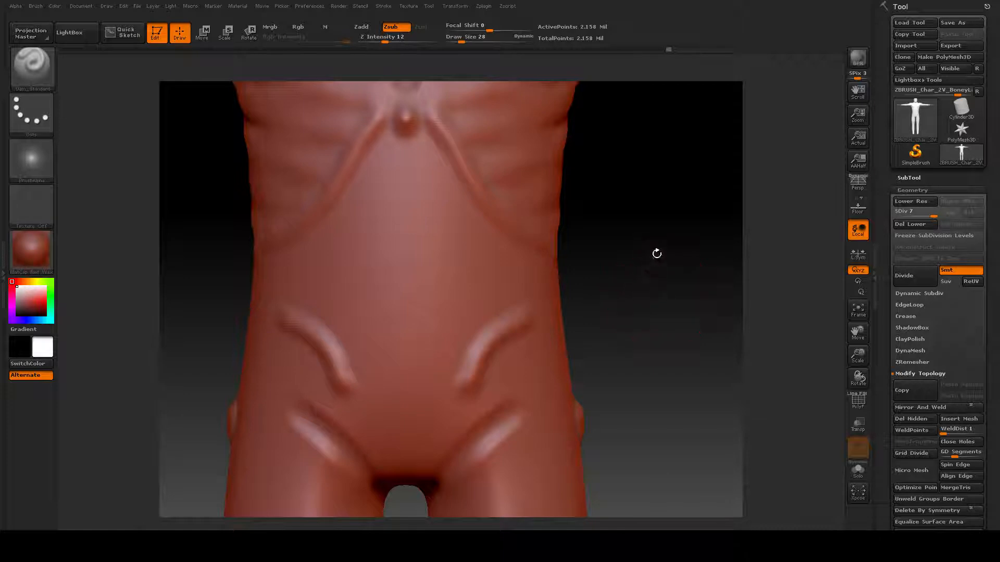
drag(657, 251, 657, 272)
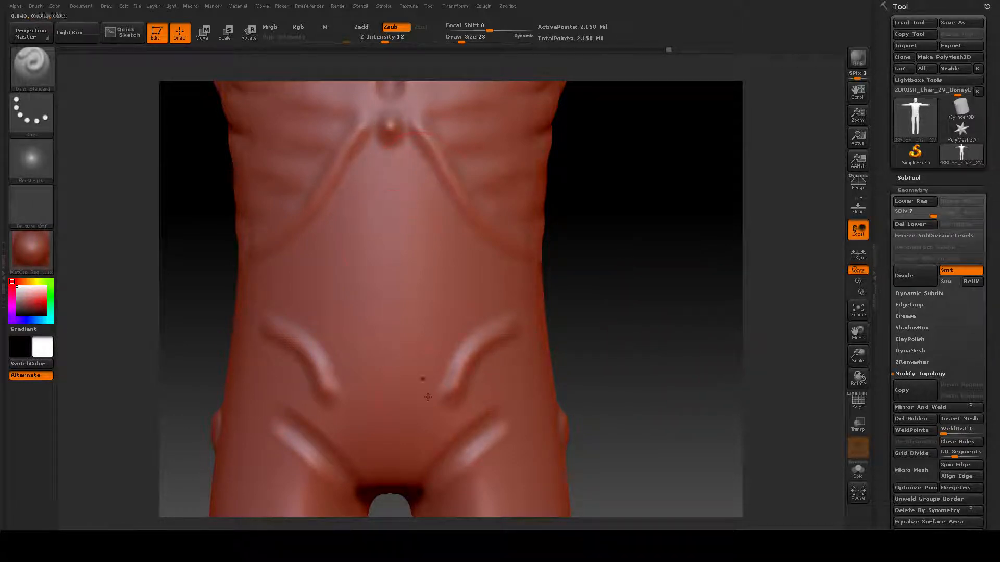
key(space)
drag(417, 311, 409, 316)
key(space)
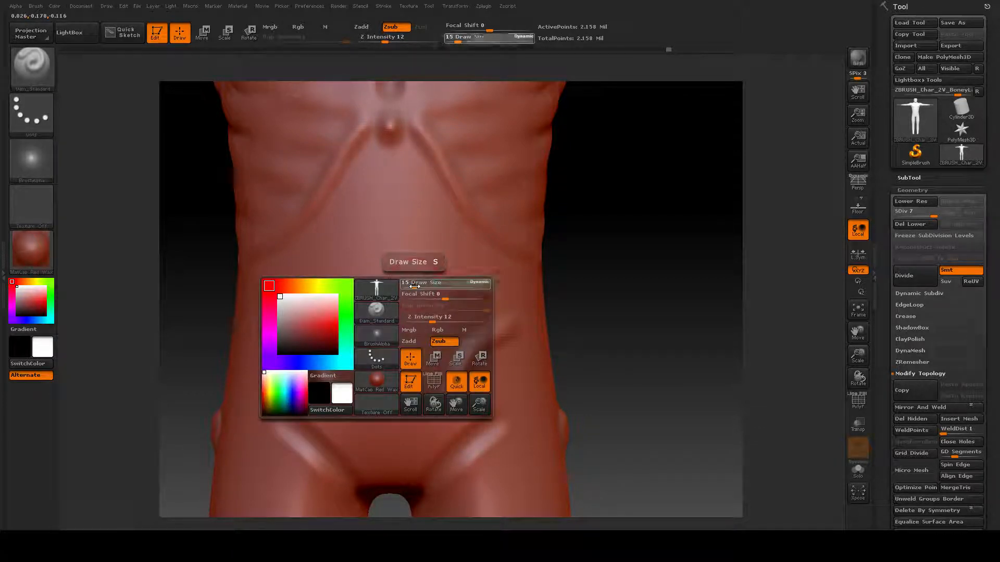
mouse_move(415, 286)
mouse_down()
mouse_move(430, 298)
mouse_move(416, 286)
mouse_up()
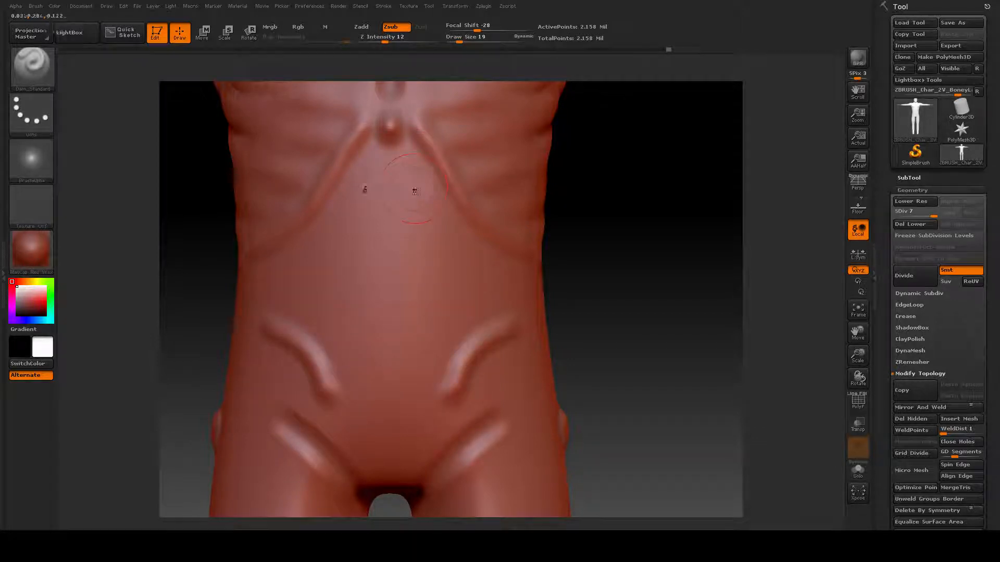
key(space)
drag(419, 197, 421, 196)
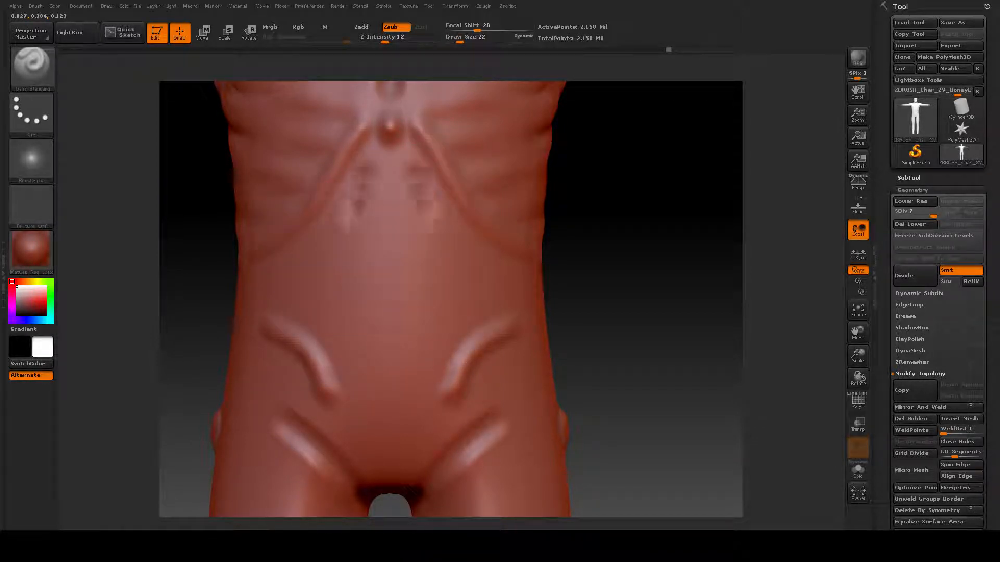
Switch to the ClayBuildup brush, try a vertical muscle strip beside the abdomen's midline and undo it.
click(31, 70)
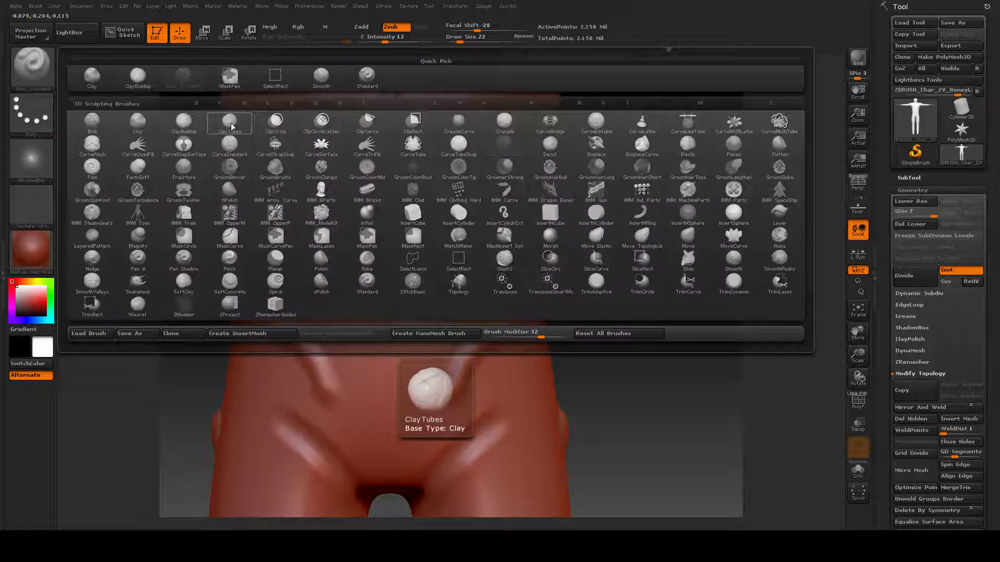
click(203, 129)
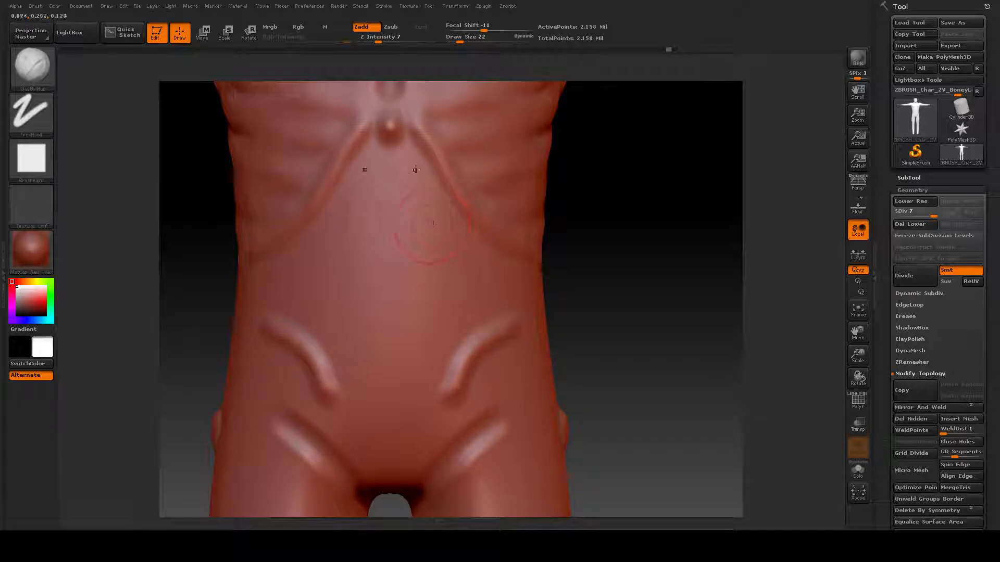
drag(415, 171, 429, 281)
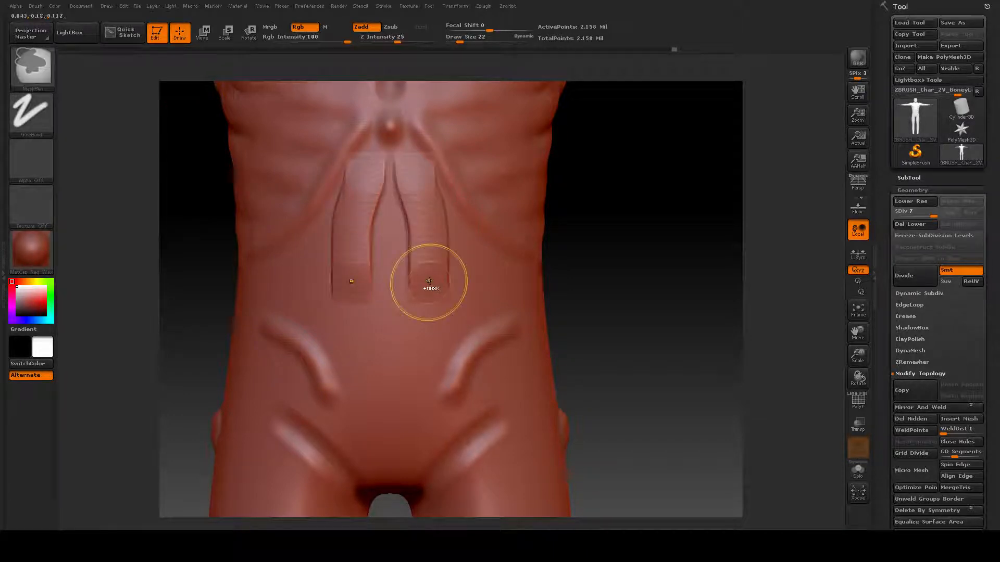
key(ctrl+z)
Set Focal Shift to -7, try an outward-curving muscle strip down the abdomen and undo it.
key(space)
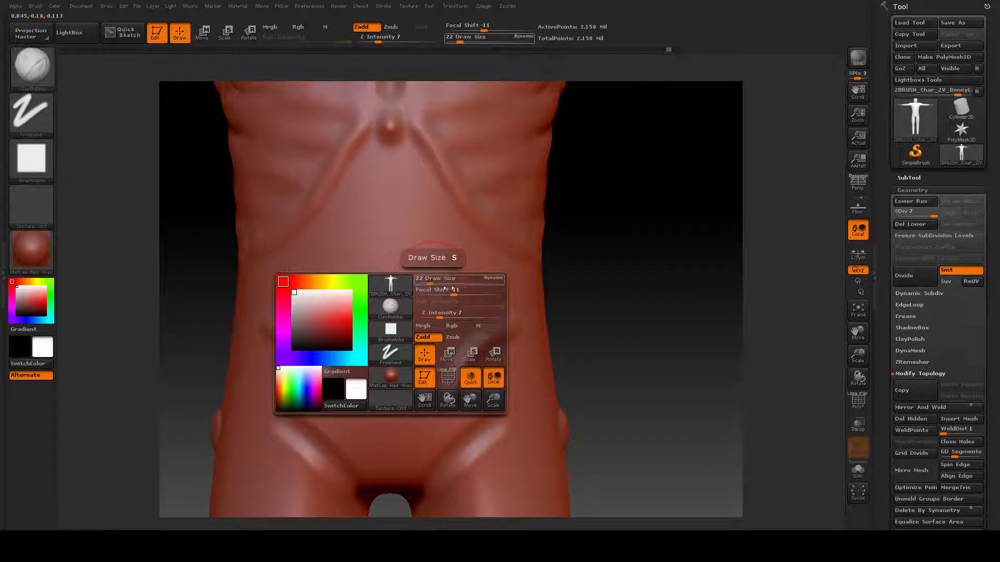
drag(459, 293, 455, 293)
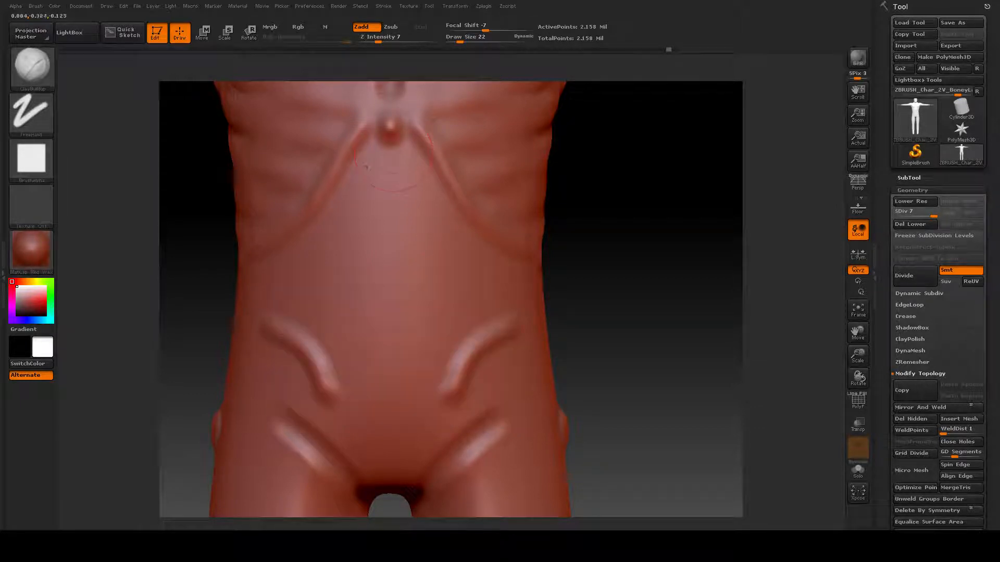
drag(447, 254, 436, 313)
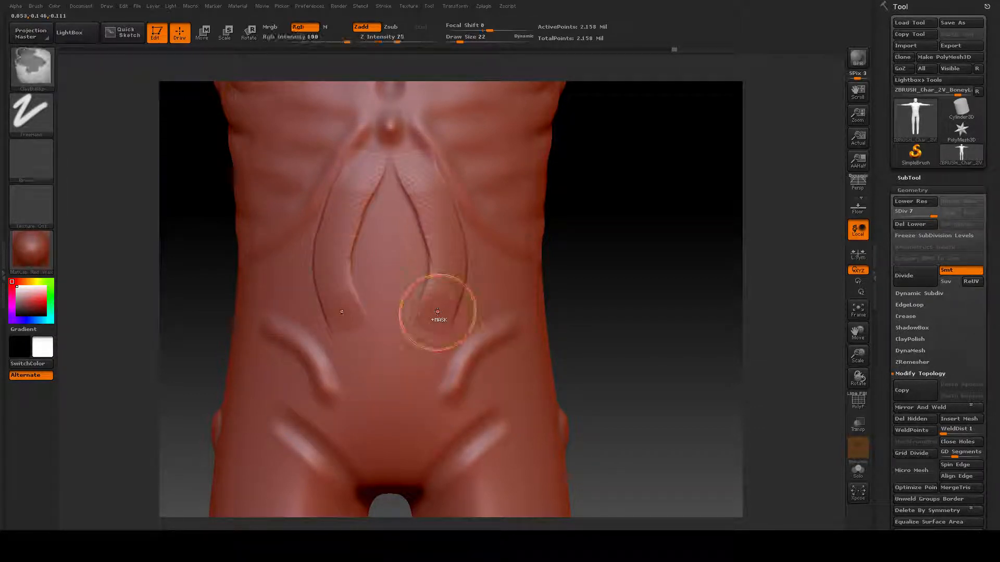
key(ctrl+z)
key(ctrl+z)
Set Focal Shift to 24, try a short slanted muscle strip on the mid abdomen and undo it.
key(space)
drag(432, 269, 449, 269)
drag(406, 226, 437, 313)
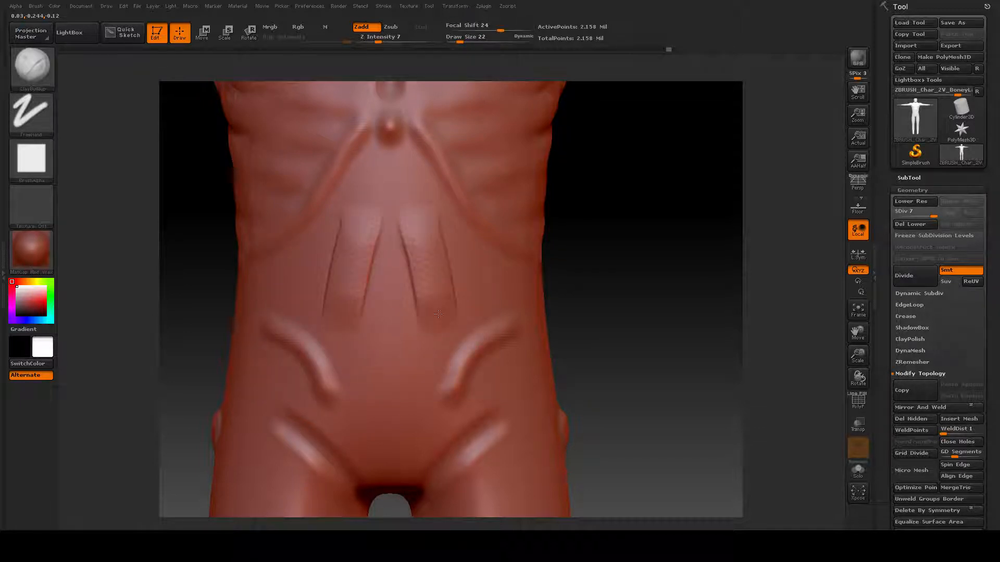
key(ctrl)
key(ctrl+z)
Set Focal Shift to -54 and try muscle strips down both sides of the abdomen.
key(space)
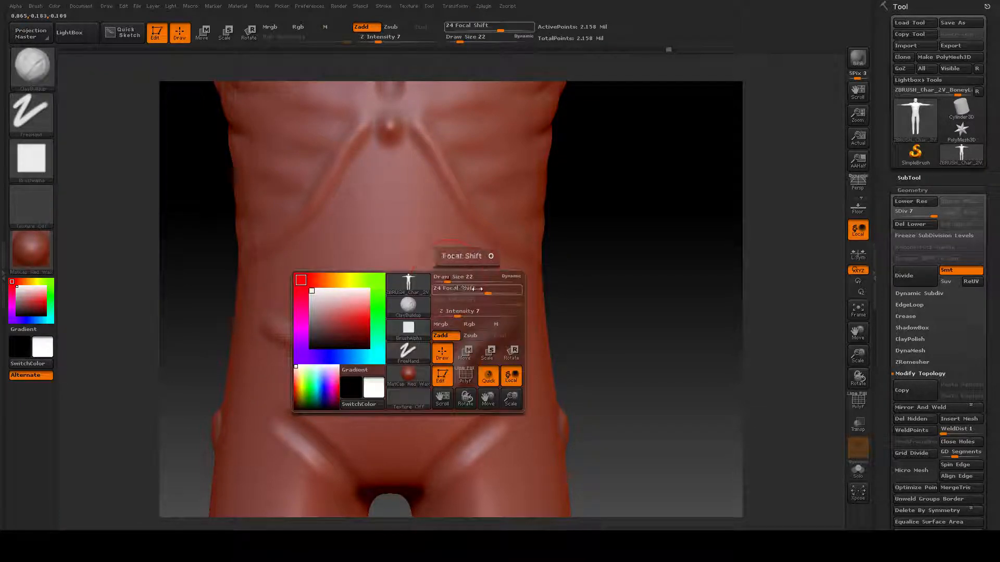
drag(486, 294, 460, 295)
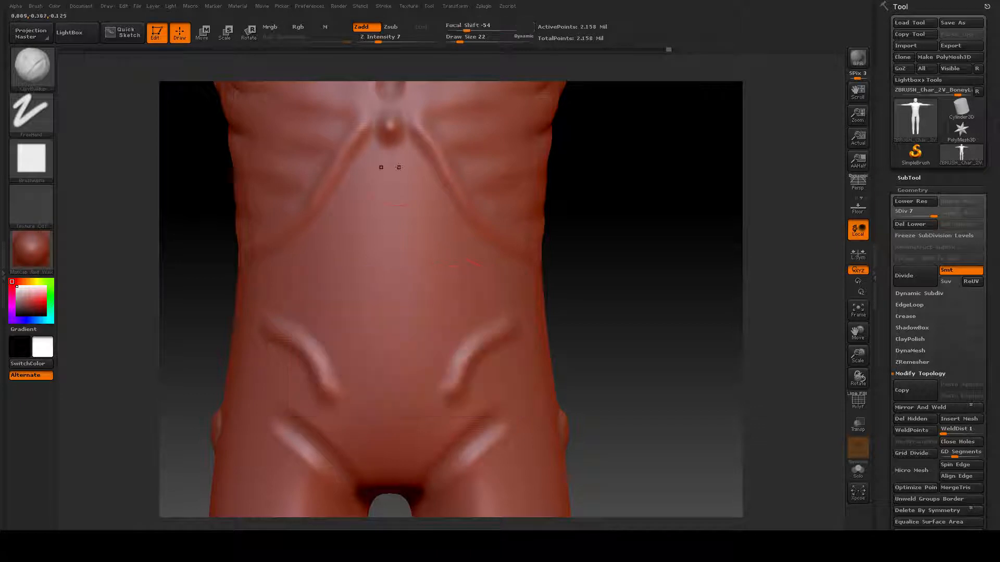
drag(388, 192, 364, 302)
drag(432, 182, 452, 291)
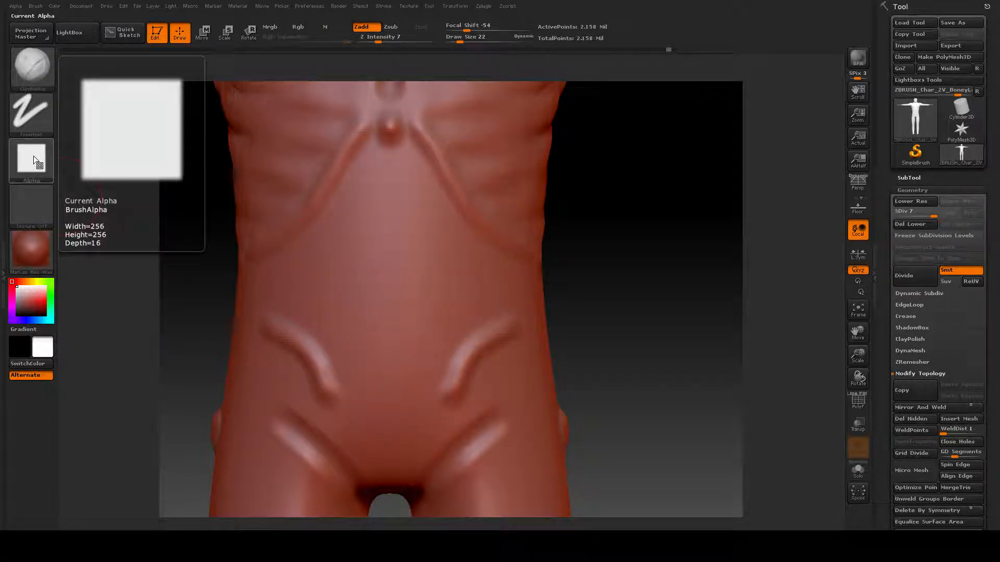
Change the brush alpha to Alpha 06 and build up a vertical abdominal muscle strip from below the sternum toward the pelvis.
click(30, 161)
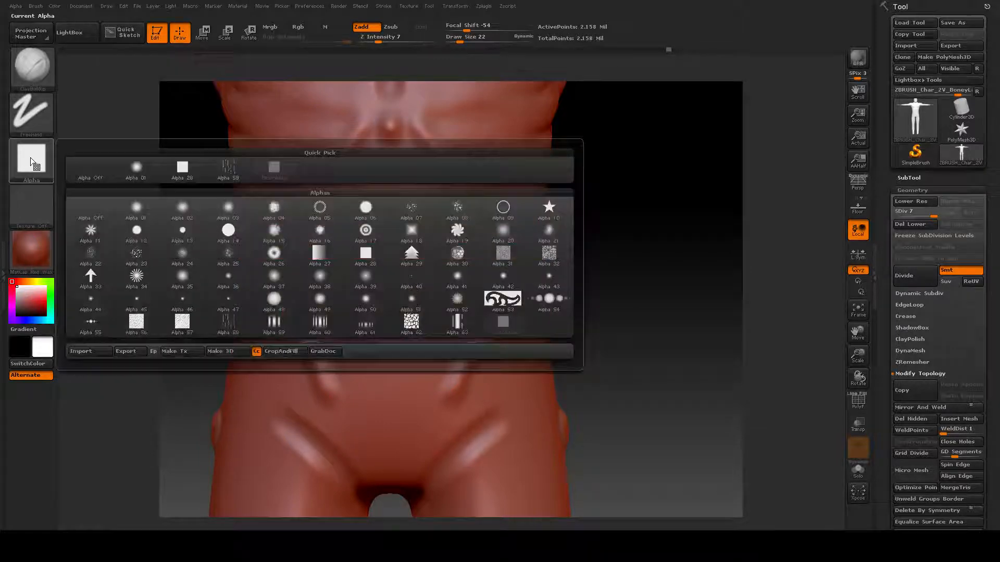
click(365, 207)
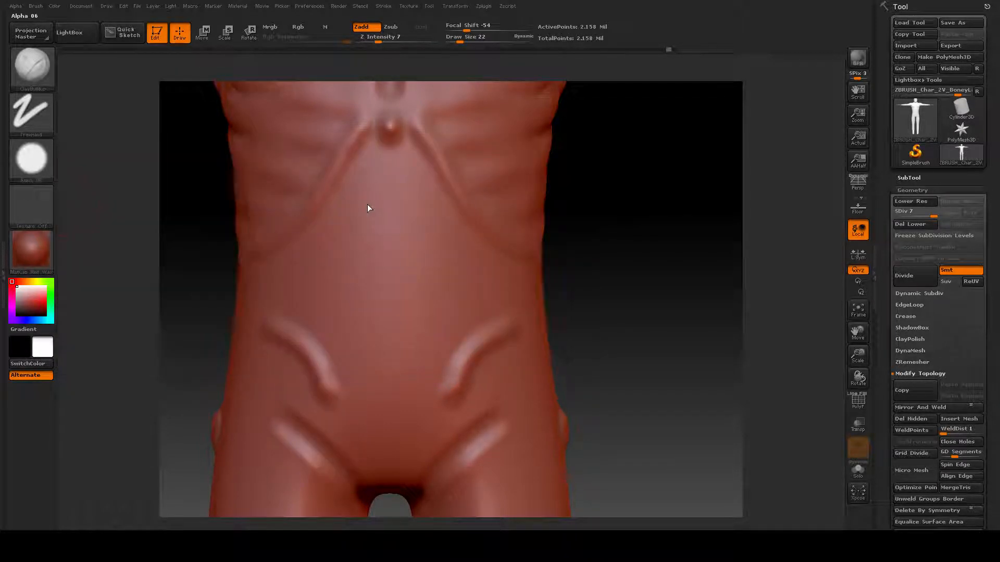
drag(412, 181, 418, 341)
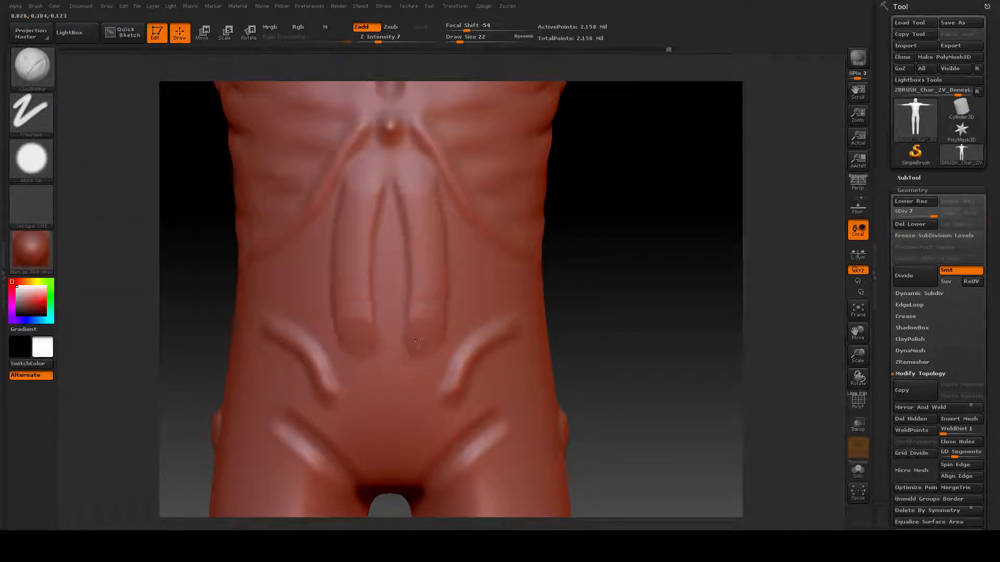
Undo the last abdominal strips, set Z Intensity to 10, try a short strip below the sternum and undo it.
key(ctrl+z)
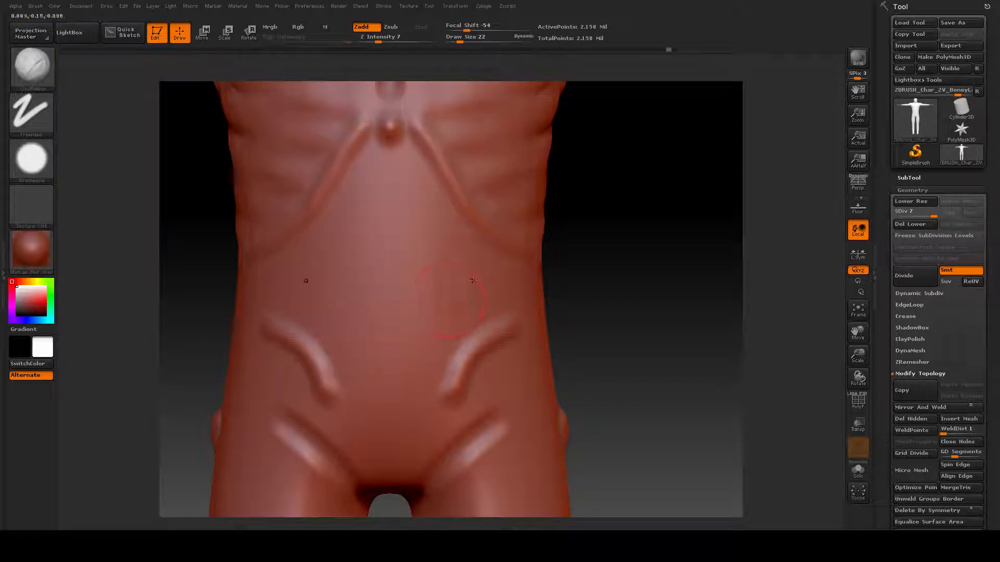
key(space)
click(480, 313)
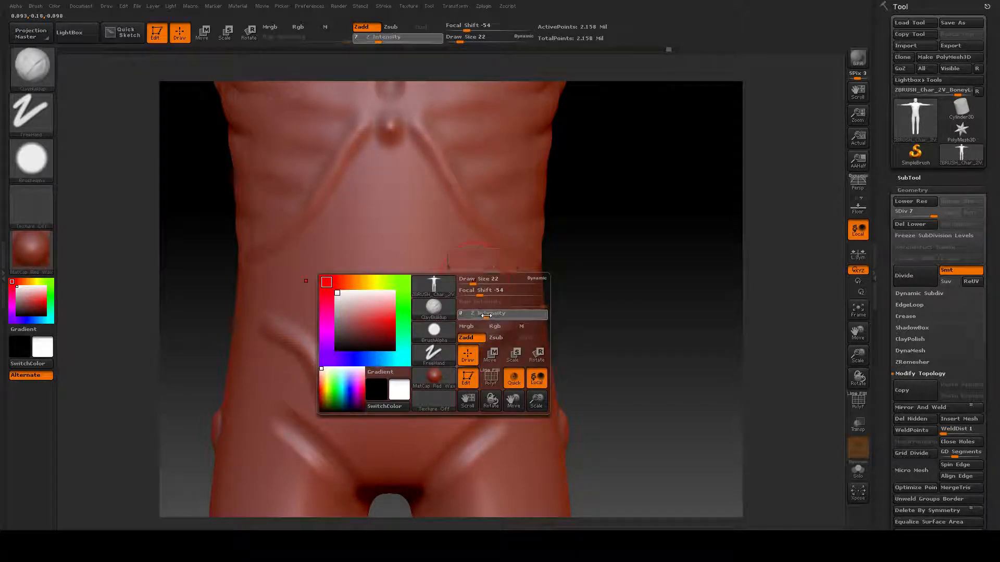
drag(489, 316, 485, 318)
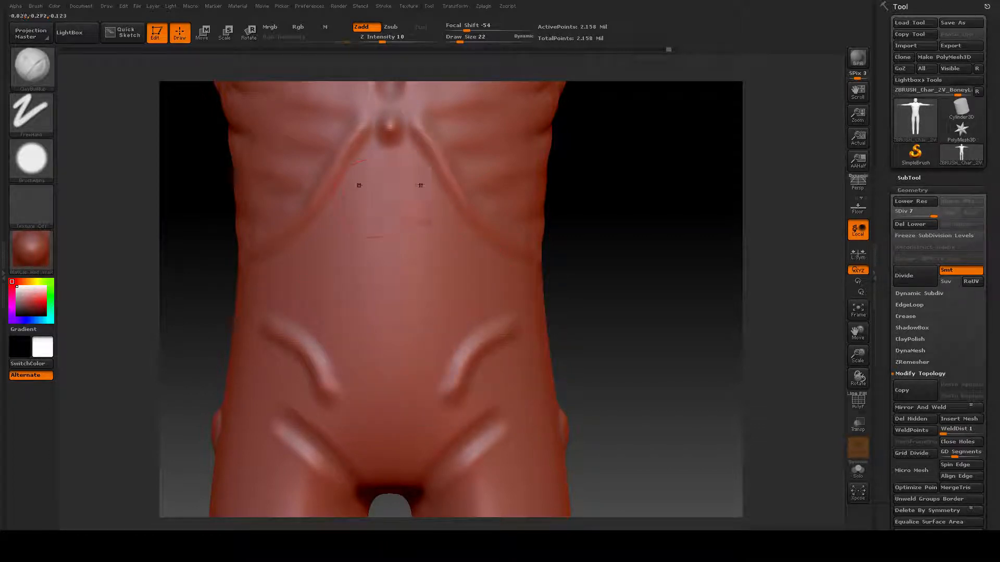
drag(419, 174, 436, 268)
key(ctrl)
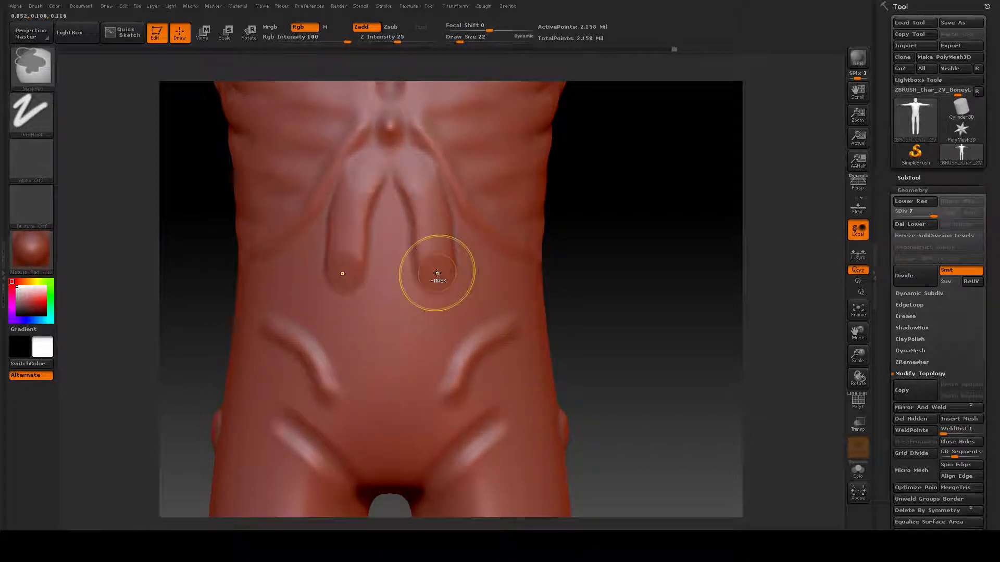
key(ctrl+z)
Set Draw Size to 26 and Focal Shift to -15, try wider strips beside the midline of the upper abdomen and undo them.
key(space)
mouse_move(437, 272)
mouse_down()
mouse_move(448, 286)
mouse_move(471, 287)
mouse_up()
ctrl+drag(413, 185, 420, 292)
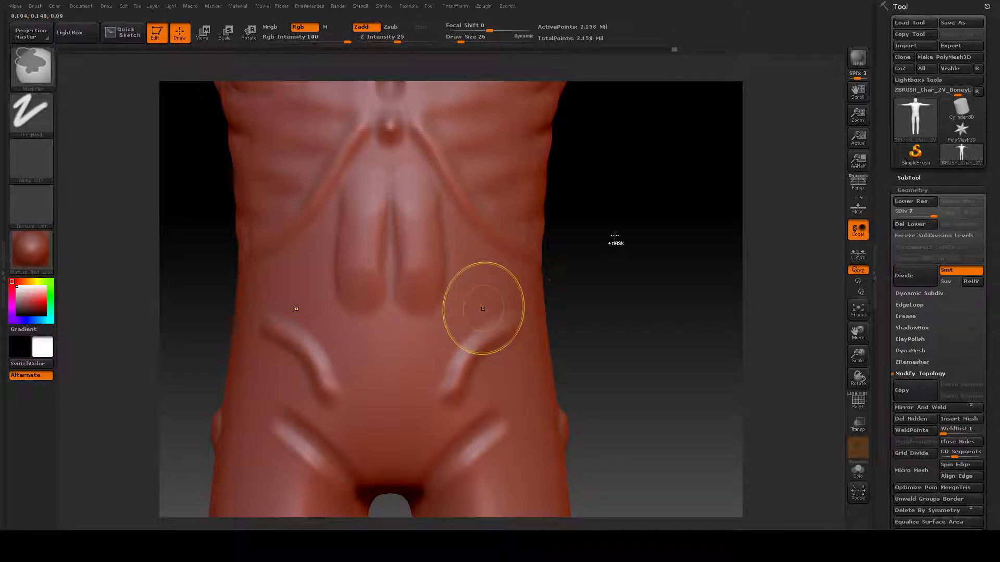
key(ctrl+z)
Try a long straight muscle strip from the lower chest down to the pelvis and undo it.
mouse_move(609, 249)
mouse_down()
mouse_move(614, 286)
mouse_move(612, 268)
mouse_up()
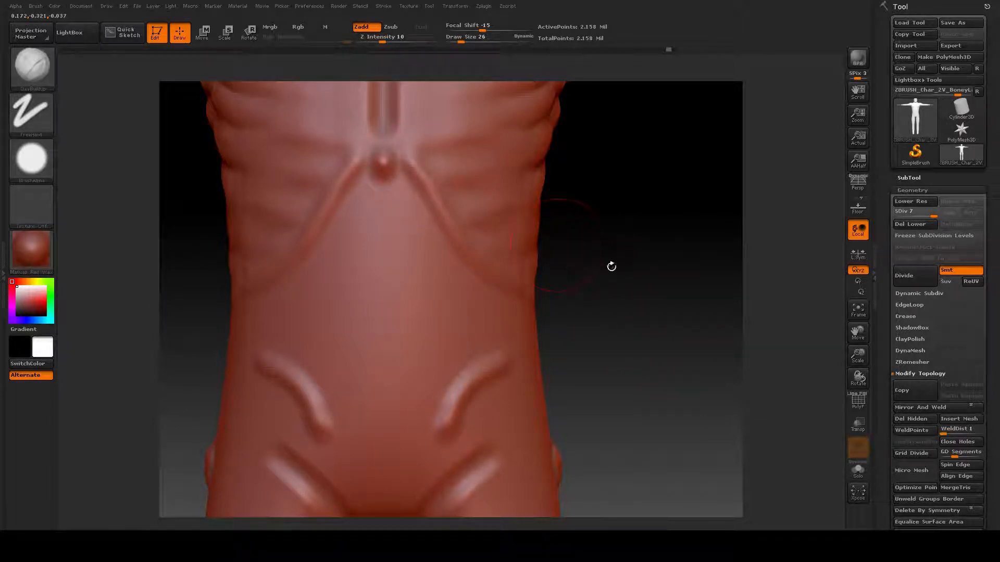
drag(612, 268, 613, 318)
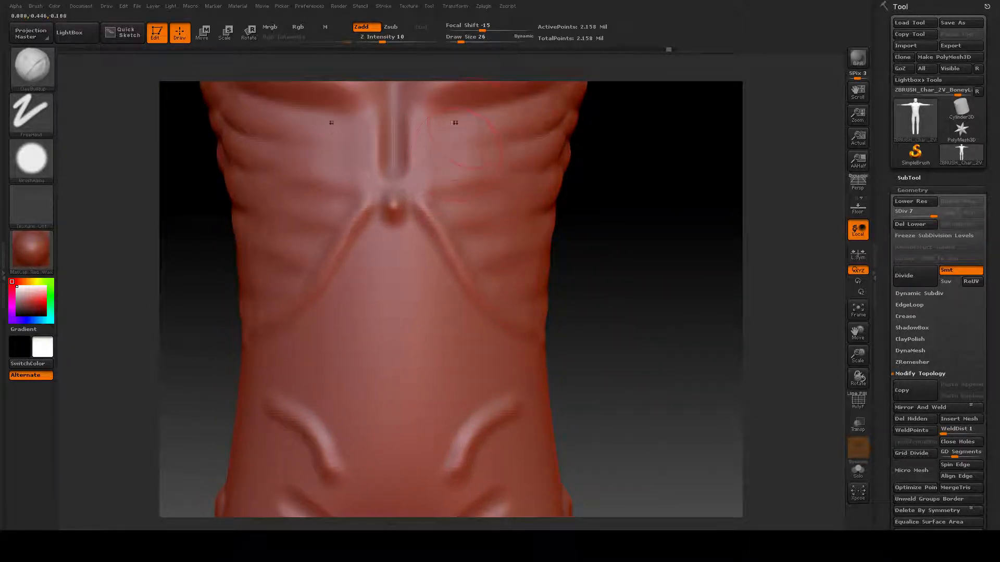
mouse_move(615, 251)
mouse_down()
mouse_move(611, 365)
mouse_move(632, 319)
mouse_move(619, 270)
mouse_up()
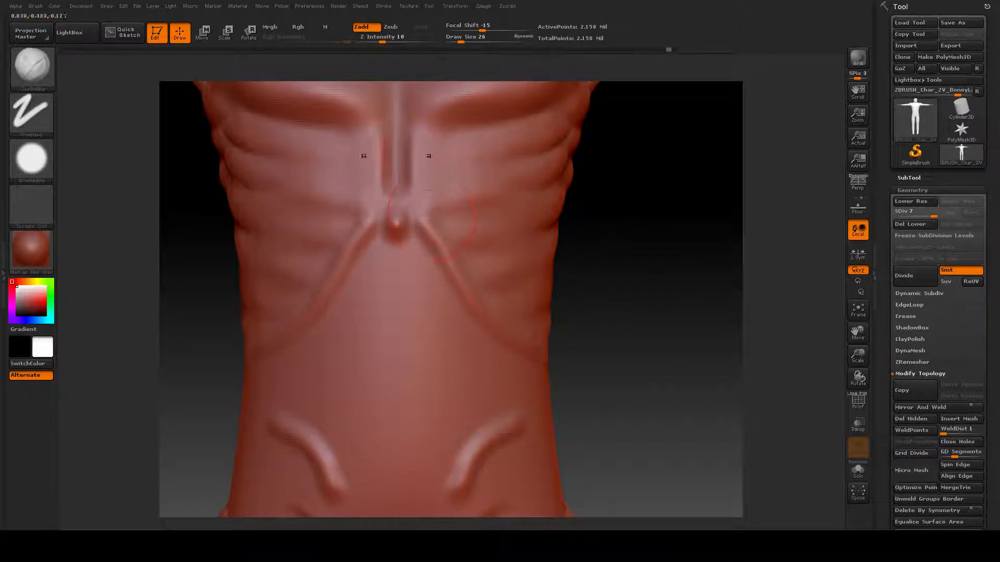
drag(430, 152, 421, 458)
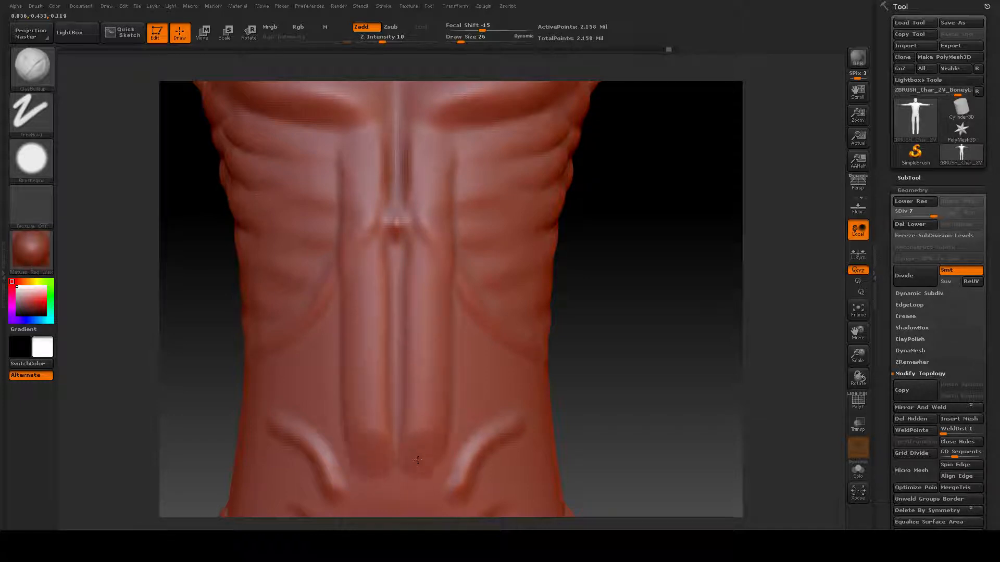
key(ctrl+z)
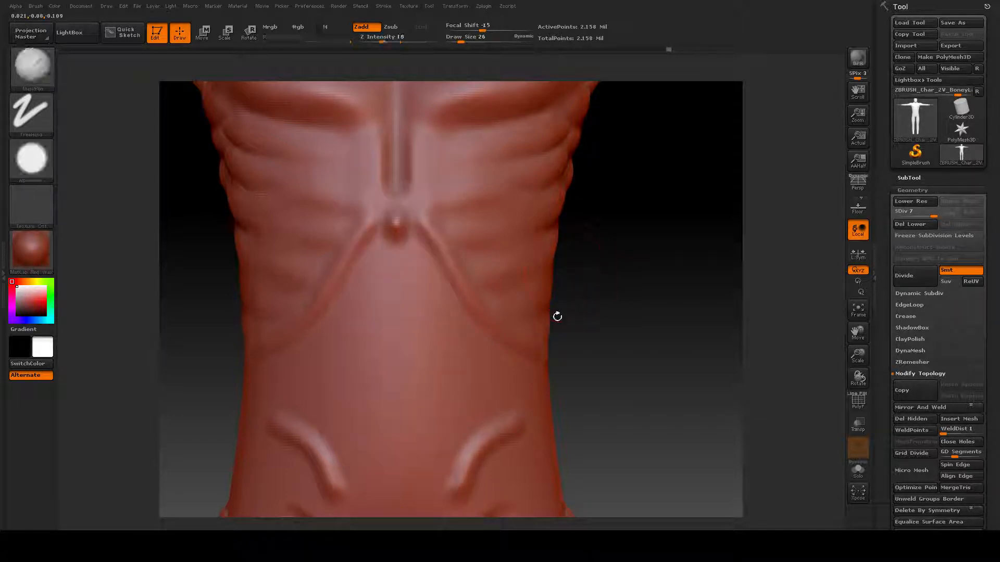
Set Draw Size to 42 and Z Intensity to 12, and build up the long abdominal muscle columns from the lower chest to the pubic area.
key(space)
drag(568, 352, 561, 319)
alt+drag(604, 354, 615, 340)
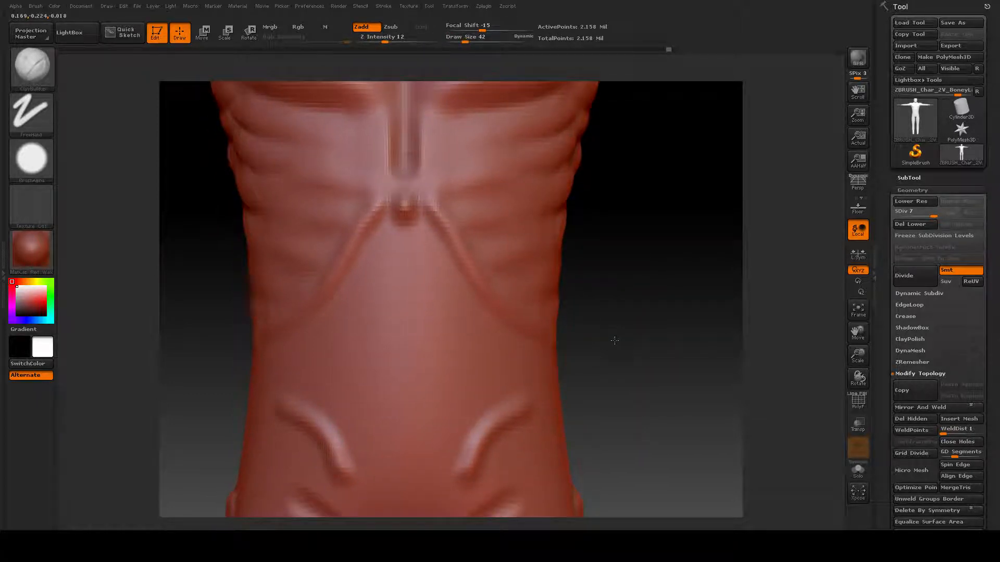
alt+right_drag(615, 340, 614, 306)
ctrl+right_drag(614, 306, 591, 290)
alt+right_drag(612, 252, 613, 320)
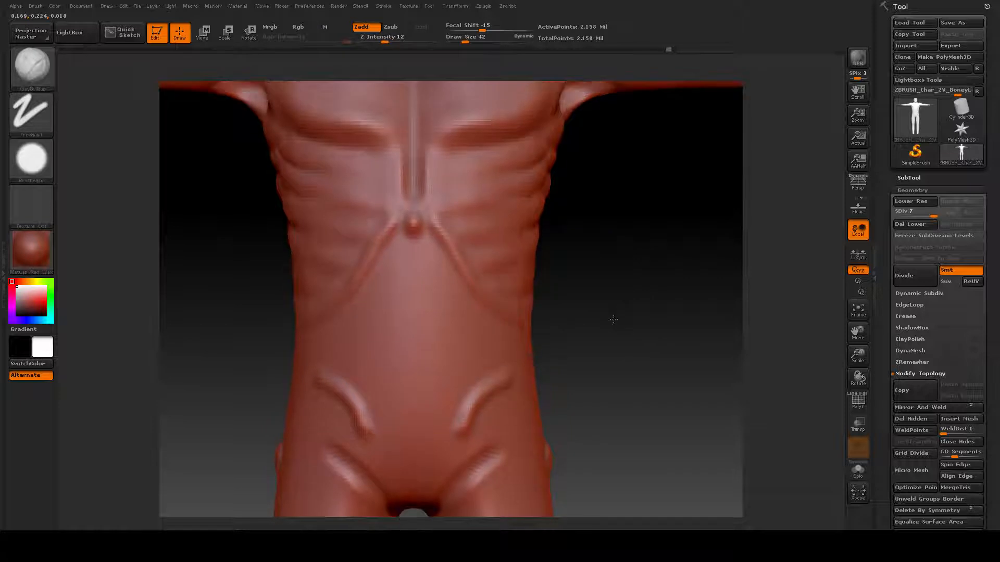
mouse_move(444, 165)
mouse_down()
mouse_move(441, 354)
mouse_move(404, 473)
mouse_move(416, 497)
mouse_move(442, 441)
mouse_up()
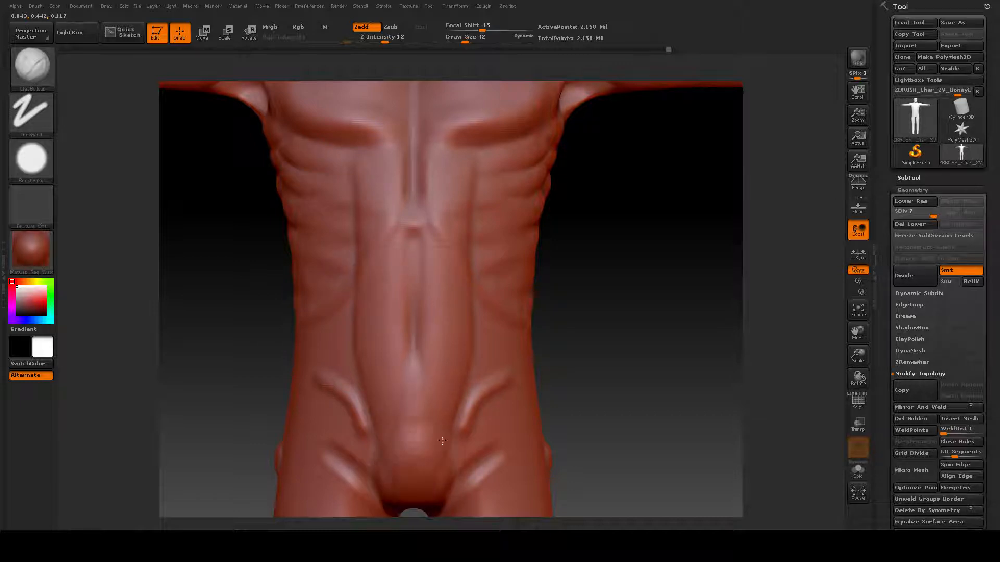
Switch to the Dam_Standard brush and carve the upper abdominal division across the muscle columns around the sternum tip.
mouse_move(620, 273)
mouse_down()
mouse_move(623, 259)
mouse_move(539, 345)
mouse_up()
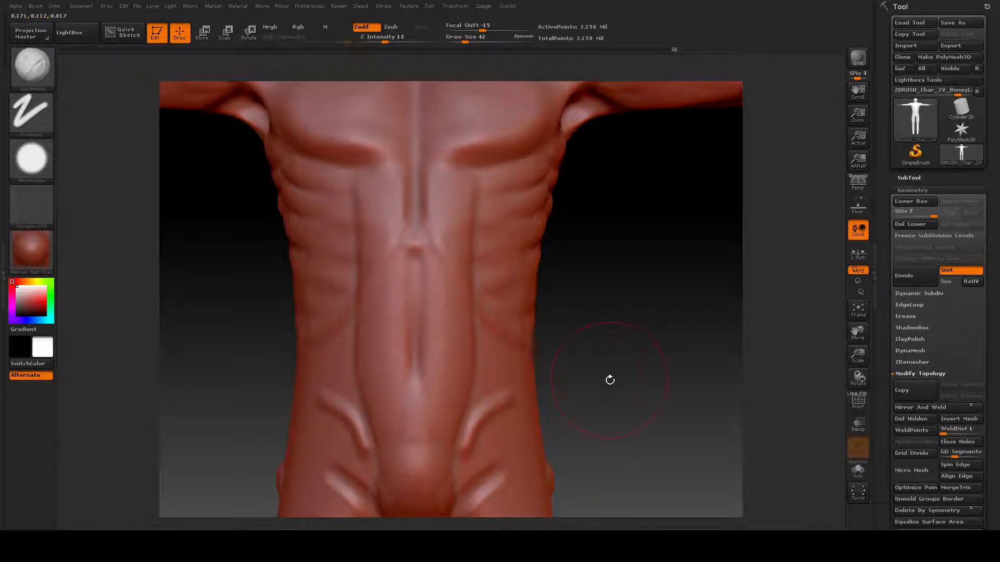
mouse_move(608, 378)
mouse_down()
mouse_move(613, 346)
mouse_move(600, 337)
mouse_move(641, 335)
mouse_up()
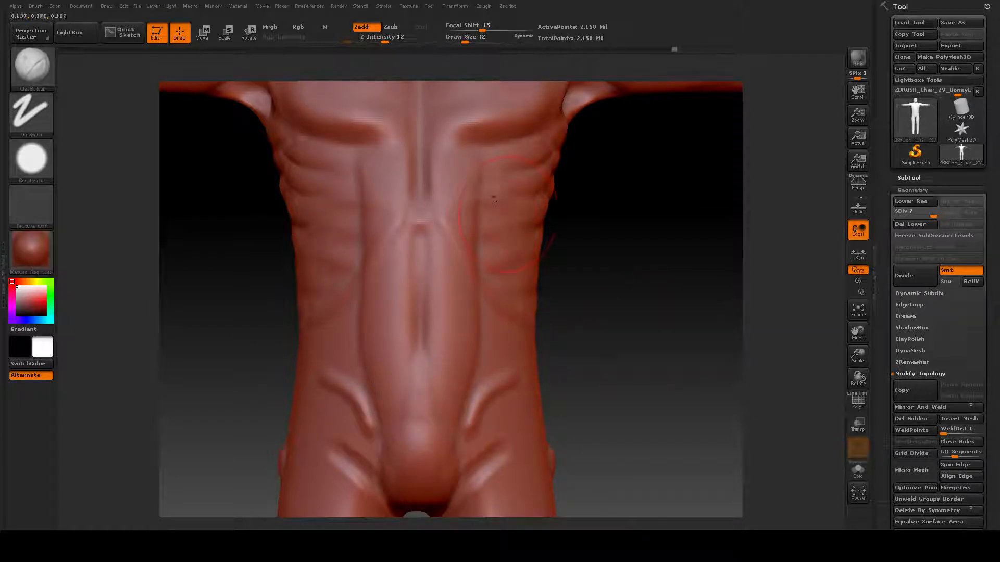
click(35, 70)
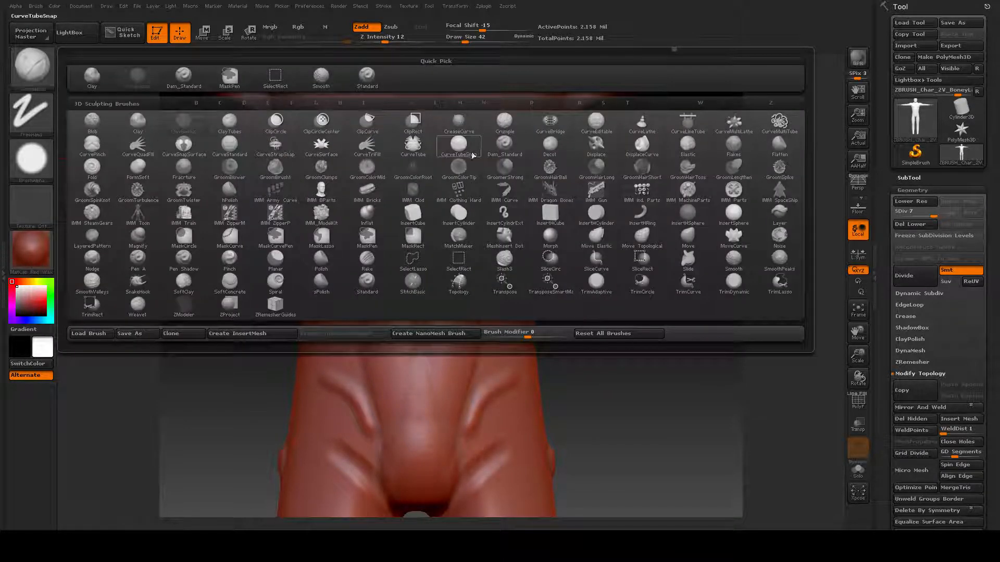
click(514, 151)
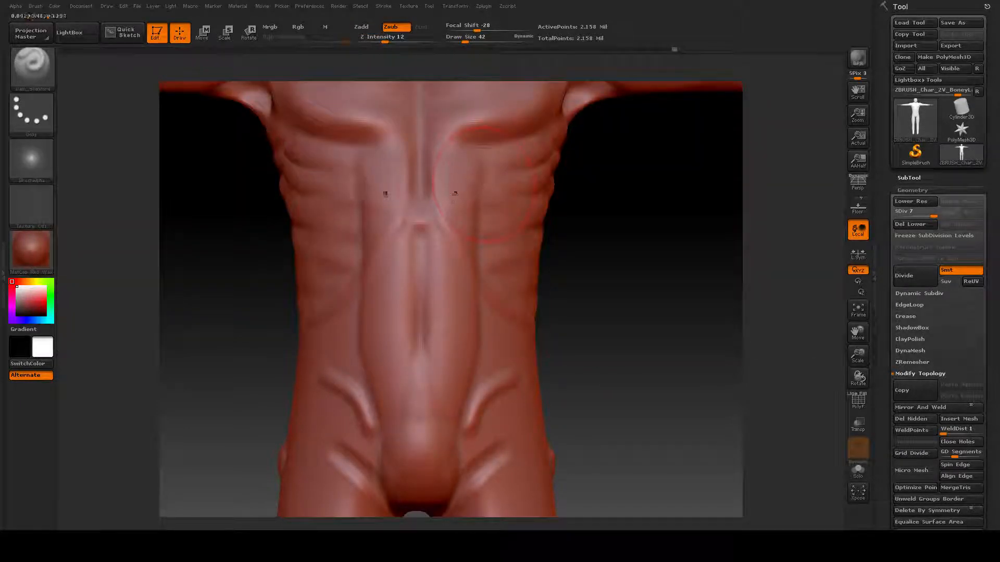
mouse_move(422, 184)
mouse_down()
mouse_move(440, 209)
mouse_move(467, 212)
mouse_up()
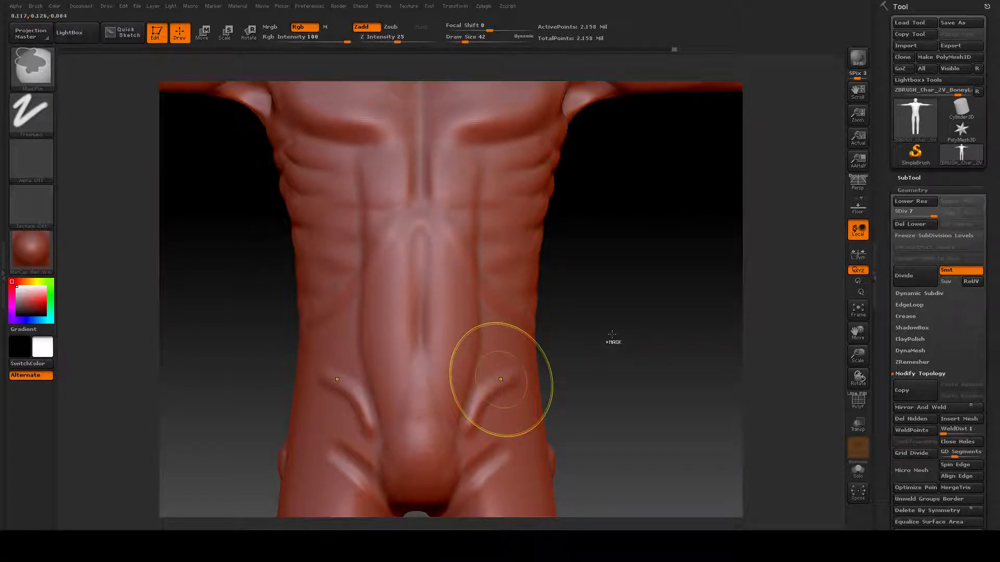
drag(614, 326, 604, 321)
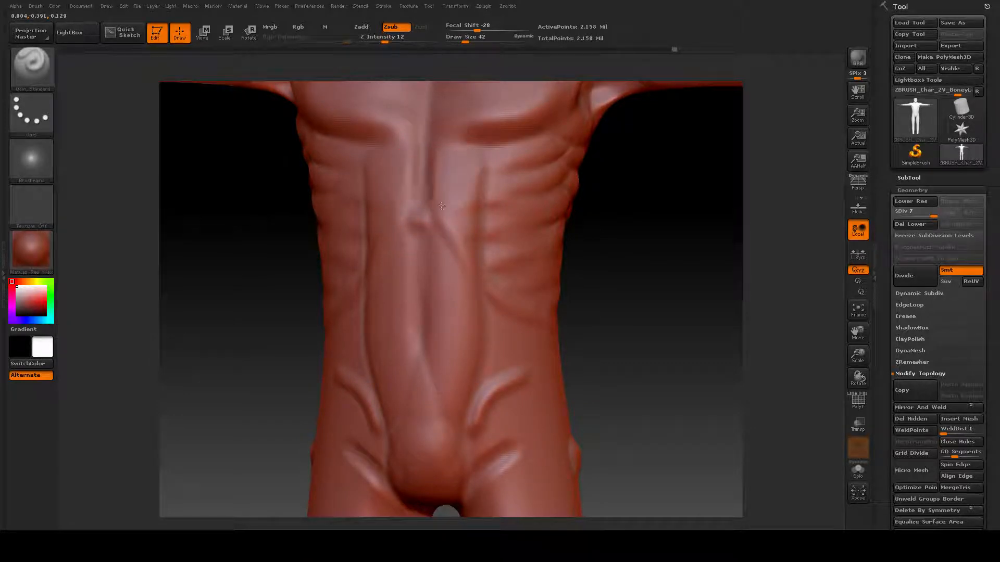
mouse_move(440, 206)
mouse_down()
mouse_move(473, 231)
mouse_move(451, 212)
mouse_move(420, 224)
mouse_move(446, 195)
mouse_move(465, 218)
mouse_up()
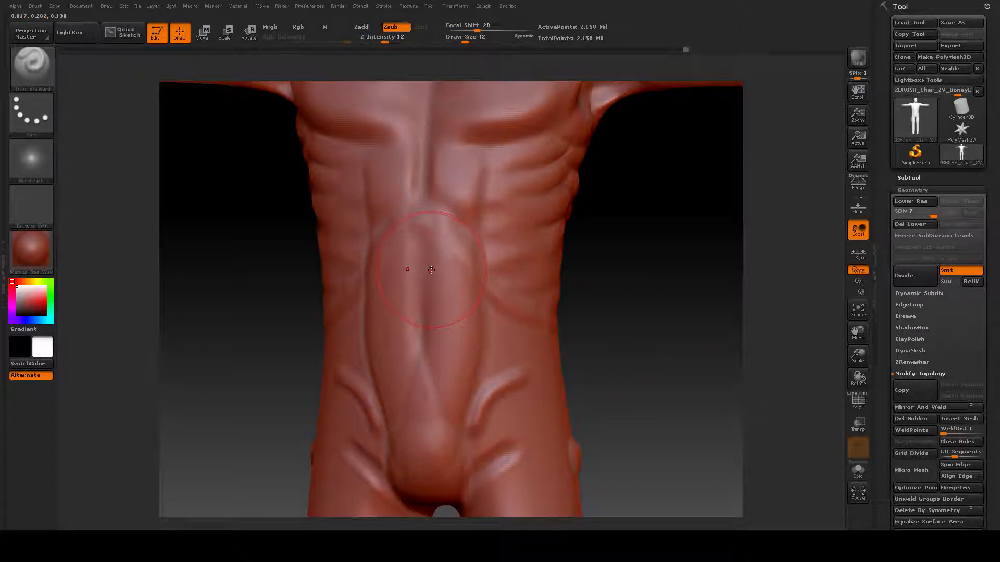
Carve the midline and horizontal creases that separate the upper and middle abdominal pairs, and smooth the carved areas.
drag(427, 208, 443, 276)
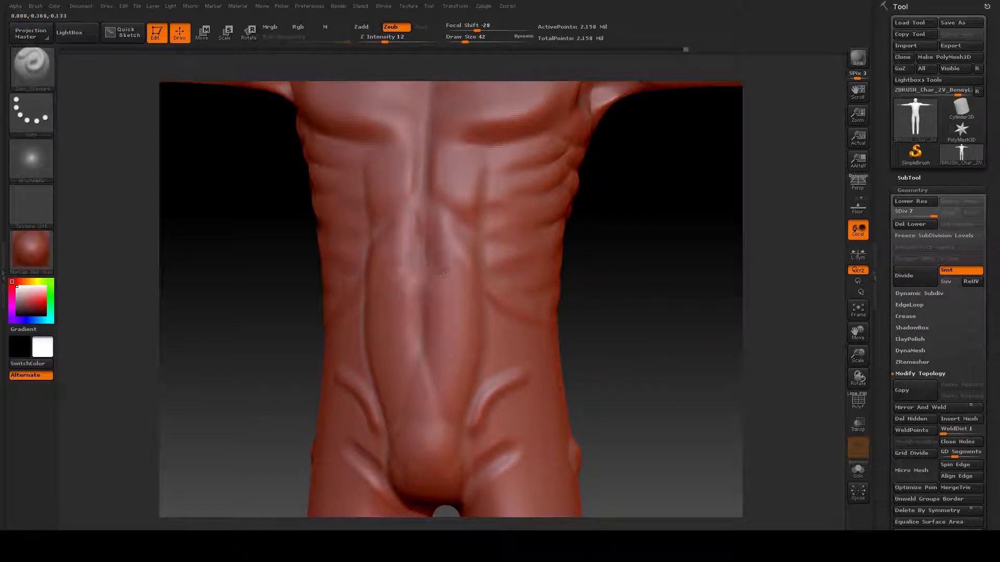
shift+drag(424, 223, 419, 252)
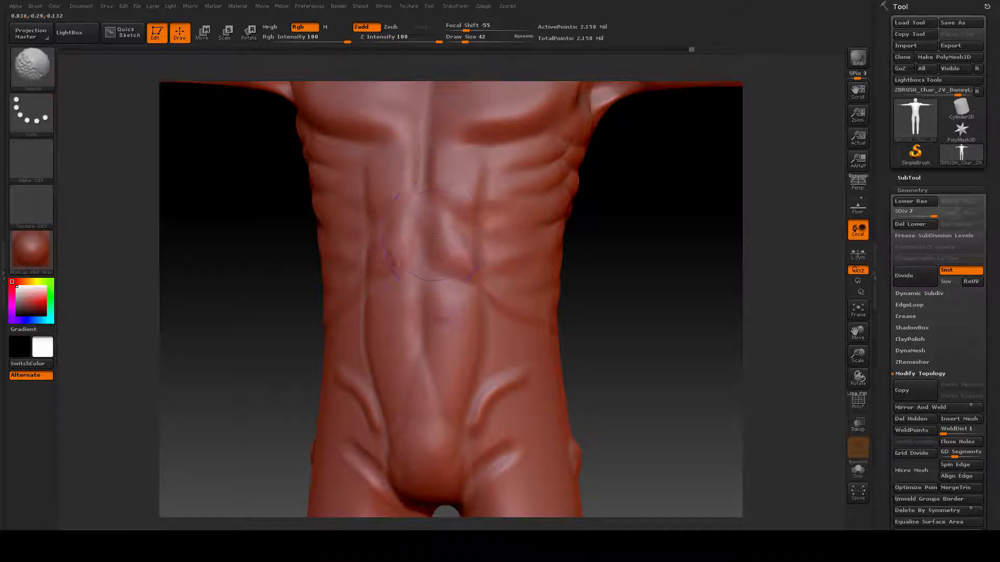
drag(621, 351, 638, 270)
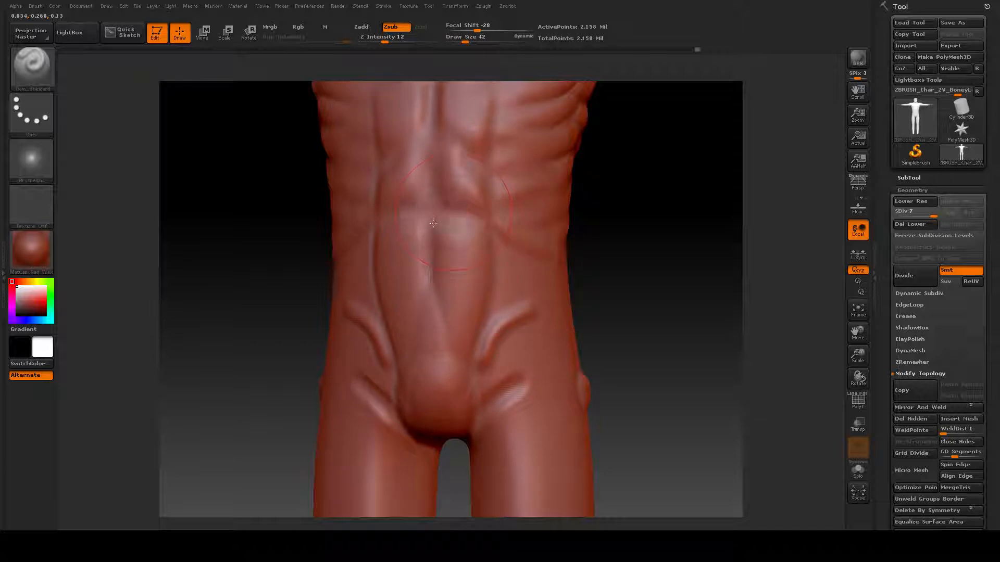
mouse_move(434, 219)
mouse_down()
mouse_move(436, 265)
mouse_move(471, 272)
mouse_move(494, 250)
mouse_up()
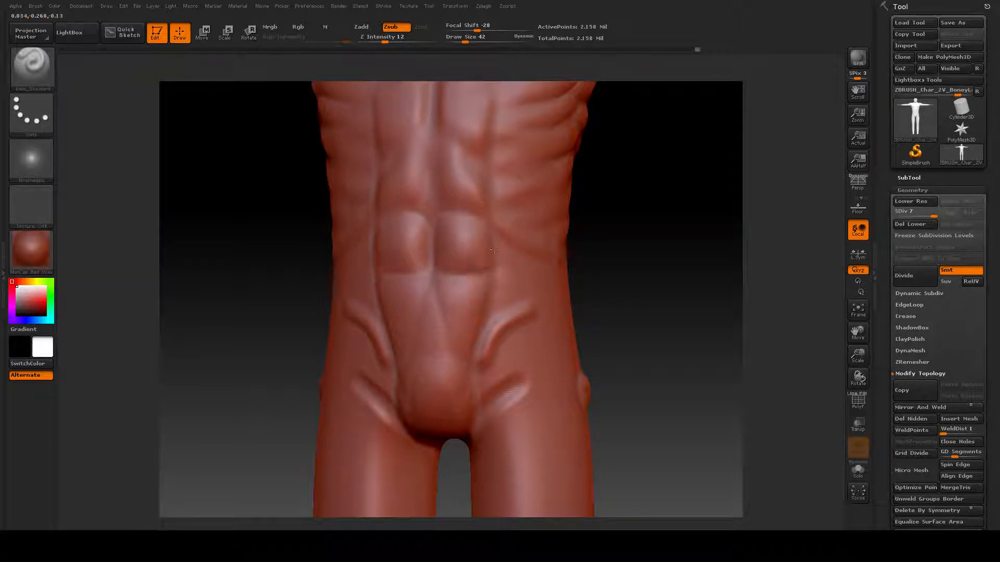
key(shift)
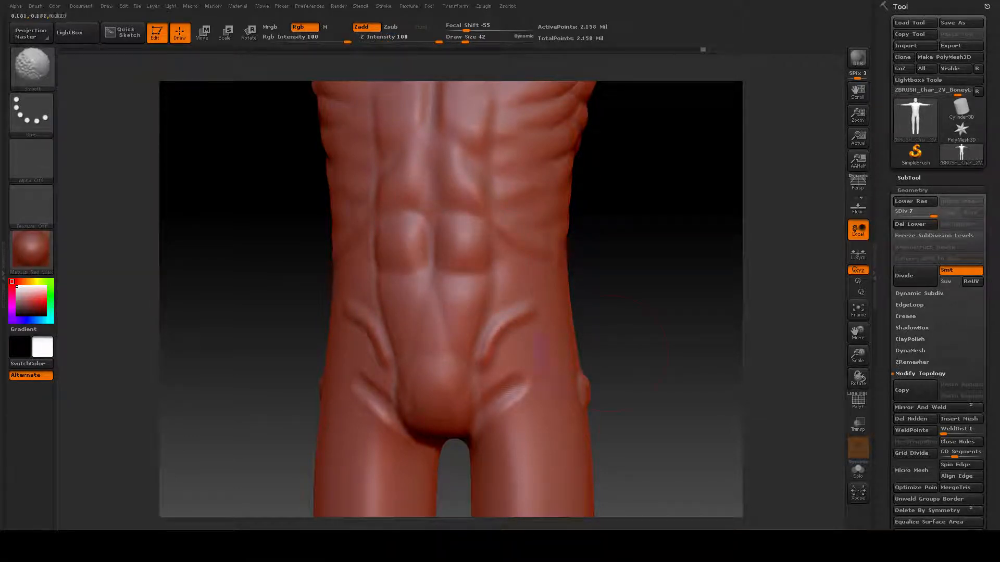
Deepen the crease beneath the middle abdominal pair, extend the midline groove downward and soften it with smoothing.
drag(623, 344, 637, 307)
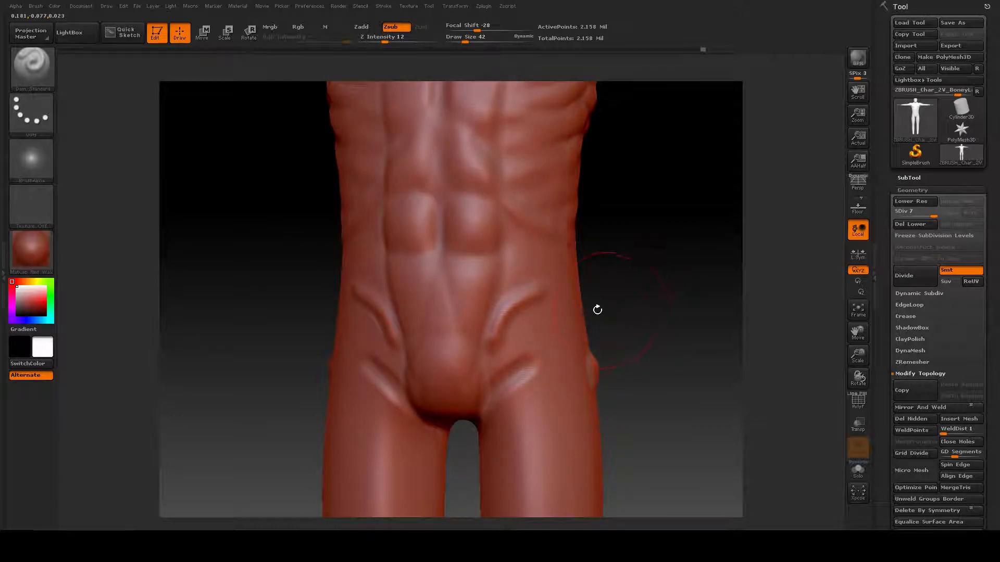
mouse_move(470, 258)
mouse_down()
mouse_move(452, 255)
mouse_move(440, 274)
mouse_move(489, 249)
mouse_up()
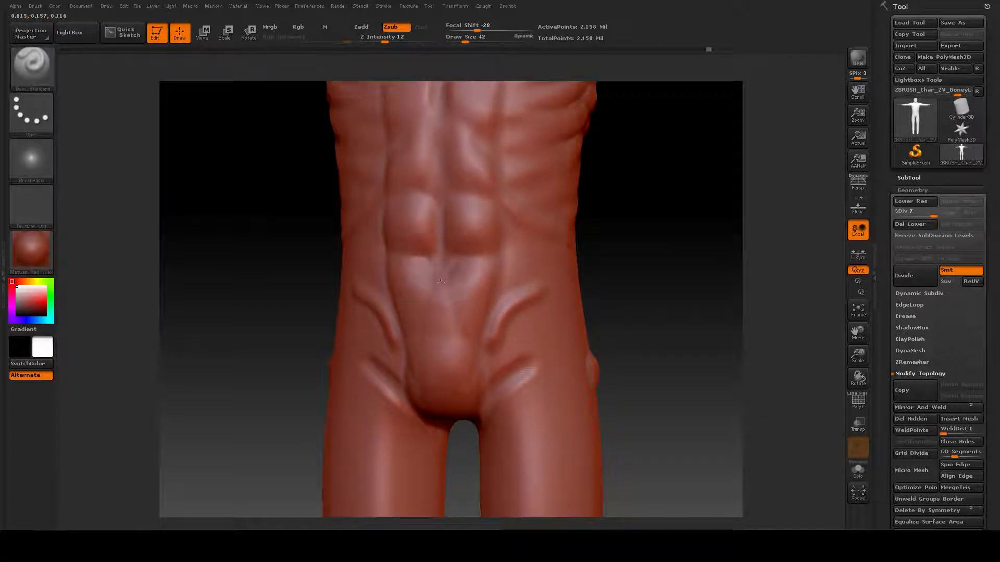
drag(440, 280, 441, 315)
key(shift)
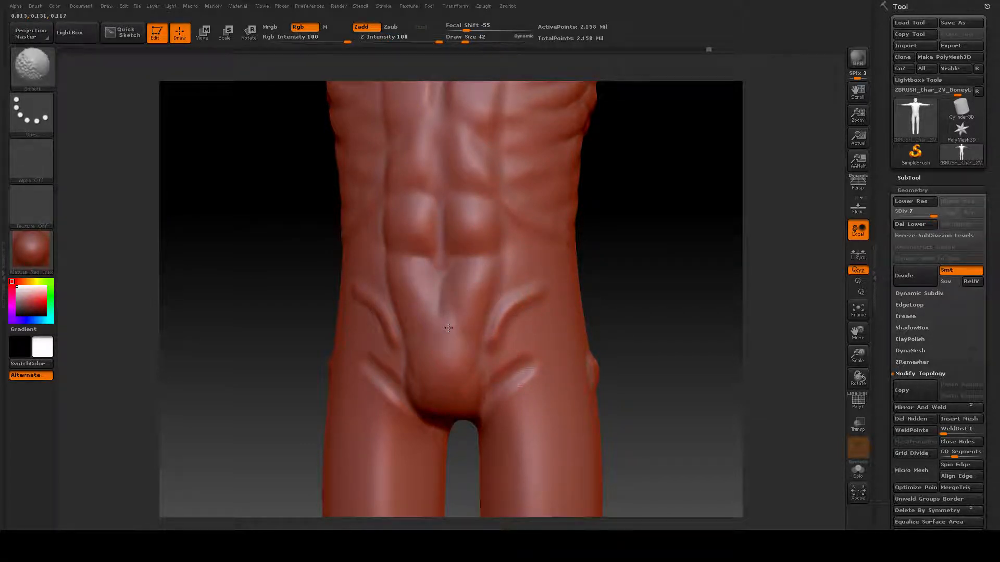
mouse_move(453, 253)
shift+mouse_down()
mouse_move(430, 250)
mouse_move(473, 230)
shift+mouse_up()
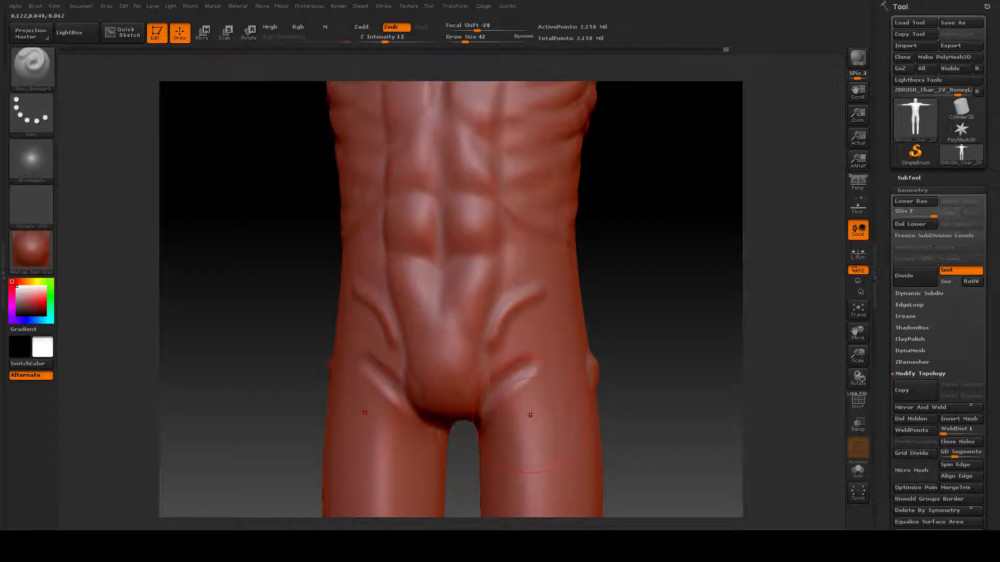
Smooth the lower abdominal section down to the crotch and carve a curved crease above the pubic area.
alt+drag(648, 432, 654, 392)
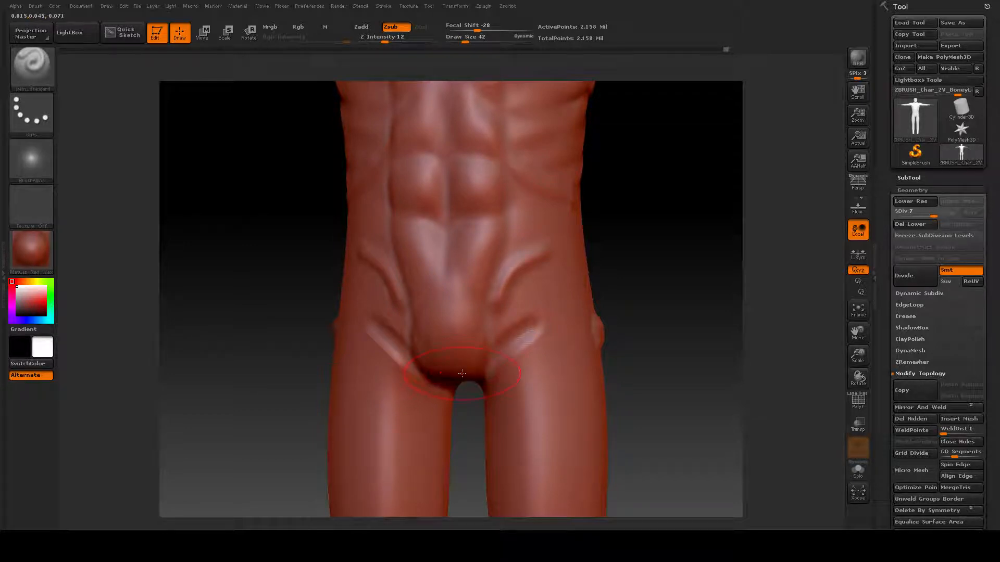
mouse_move(623, 260)
mouse_down()
mouse_move(646, 281)
mouse_move(543, 340)
mouse_up()
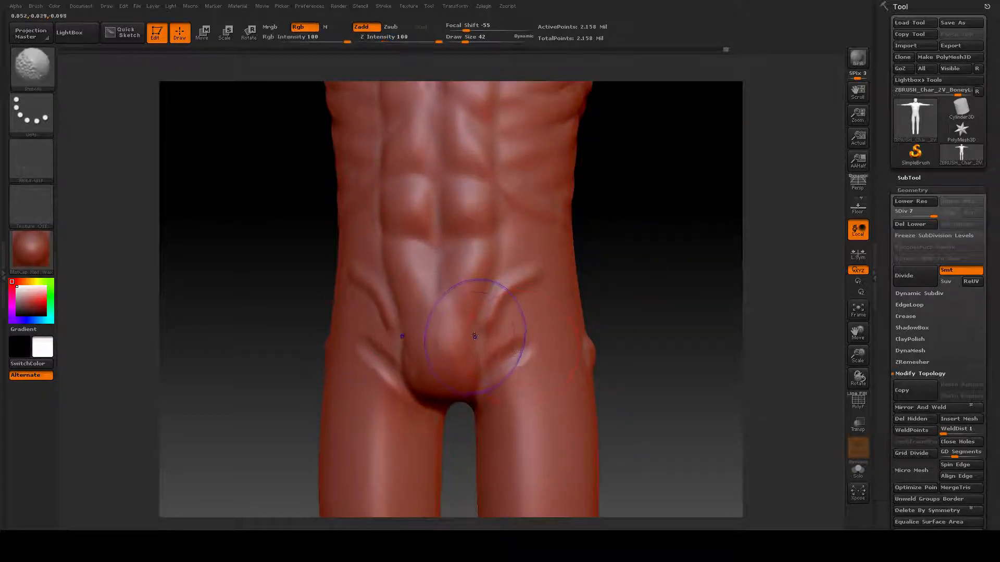
mouse_move(469, 341)
shift+mouse_down()
mouse_move(473, 362)
mouse_move(440, 304)
shift+mouse_up()
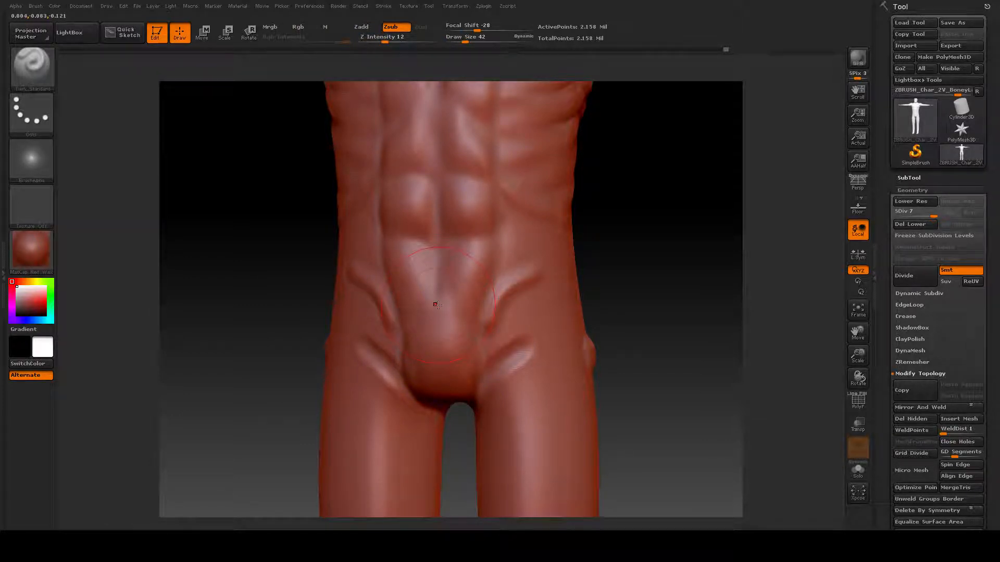
shift+drag(458, 328, 465, 401)
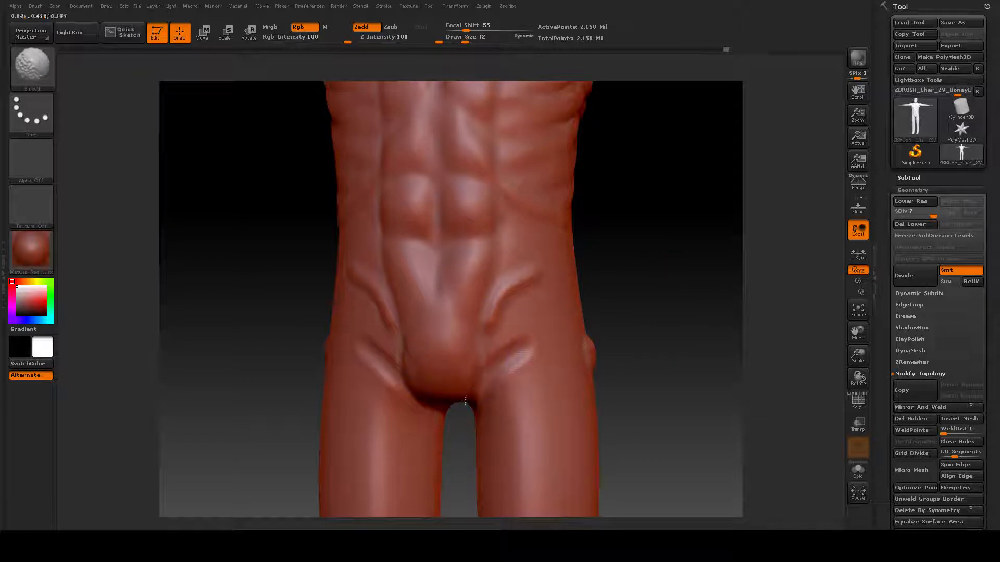
drag(627, 321, 644, 311)
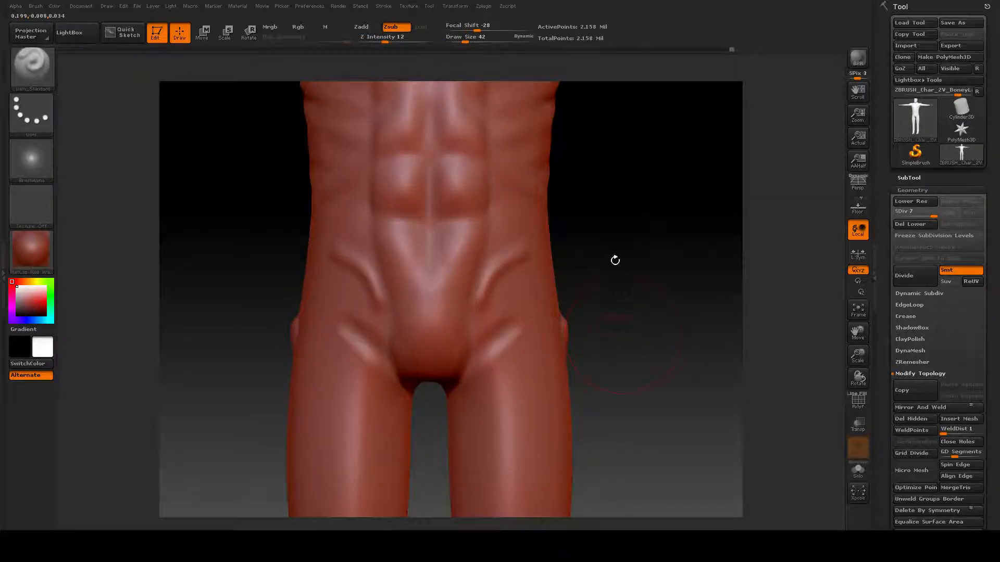
drag(614, 259, 614, 310)
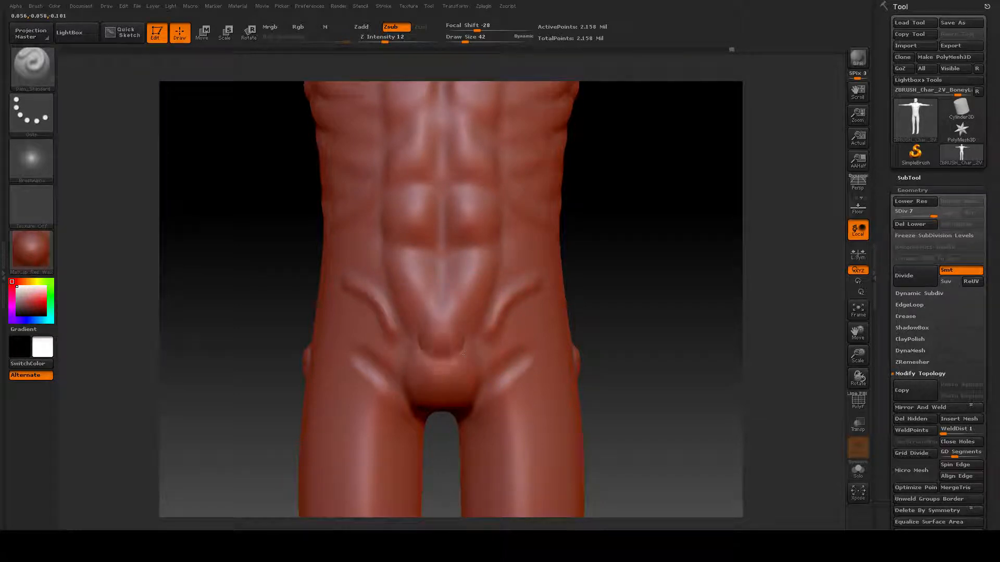
Smooth away the curved crease above the pubic area and soften the lower abdominal surface.
key(shift)
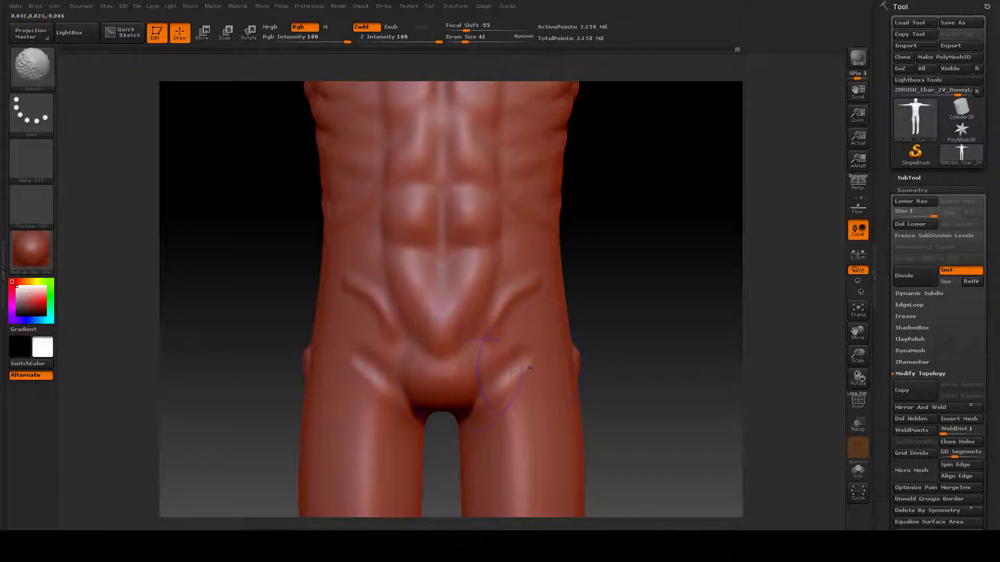
shift+drag(468, 301, 458, 282)
alt+drag(654, 242, 651, 307)
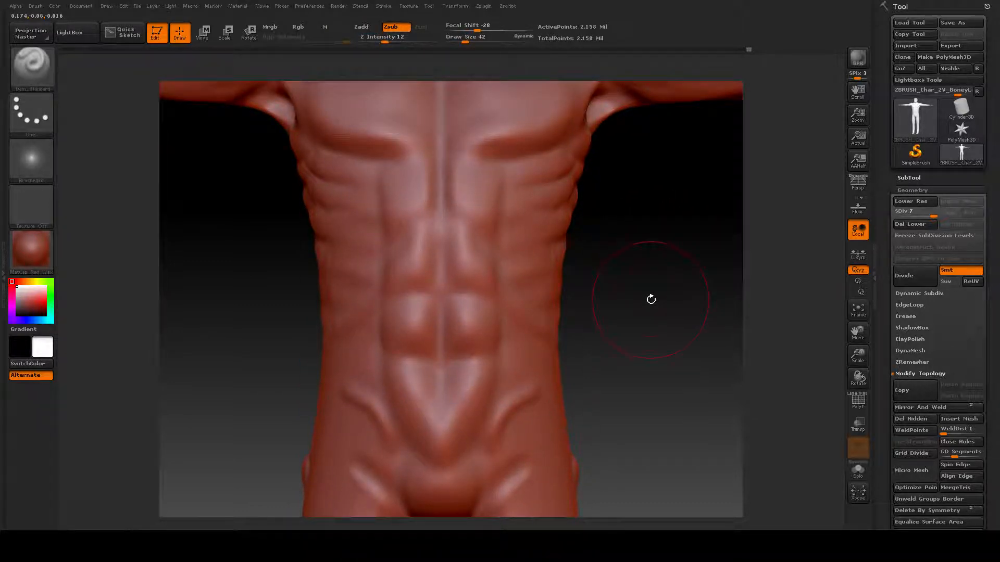
Try carving the outline of the oblique muscle from the lower ribs down the flank to the hip crease, with smoothing.
drag(620, 297, 609, 301)
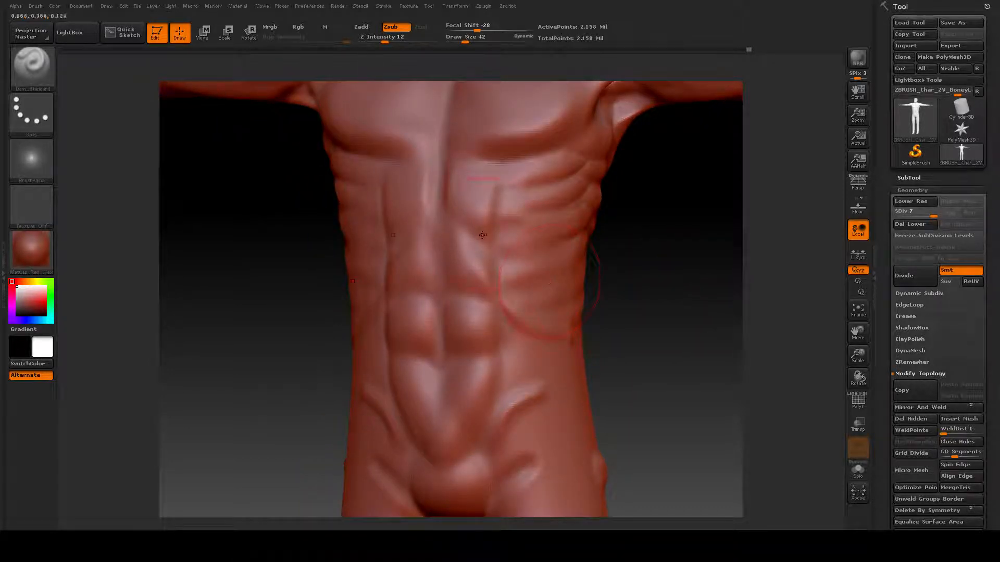
drag(496, 228, 538, 387)
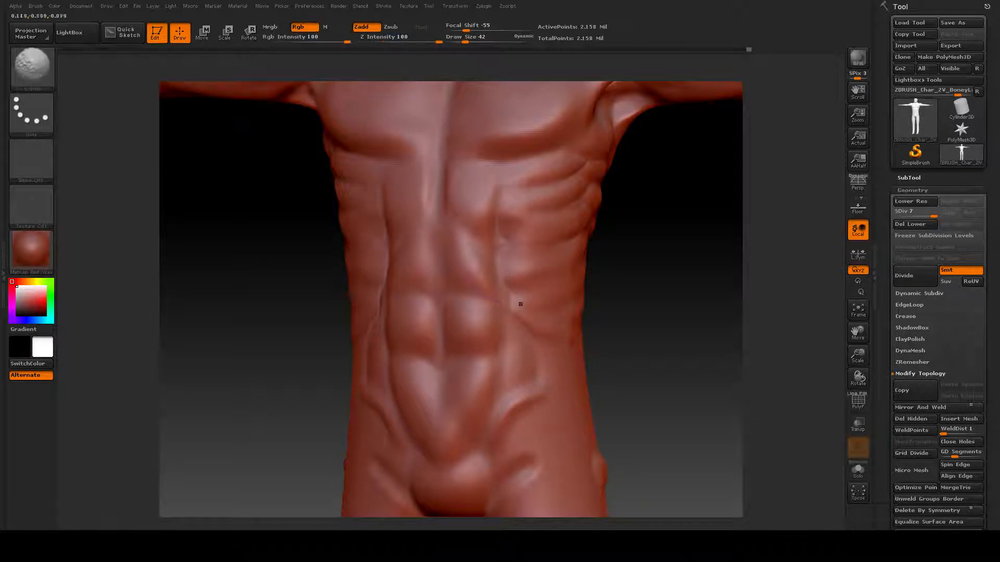
mouse_move(520, 304)
shift+mouse_down()
mouse_move(502, 248)
mouse_move(524, 335)
shift+mouse_up()
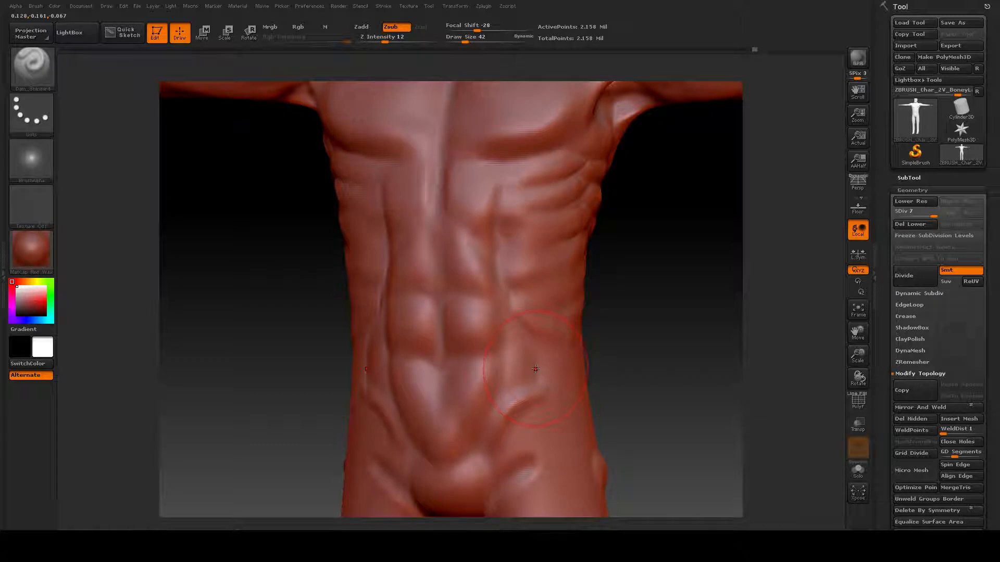
alt+drag(635, 330, 631, 278)
shift+drag(532, 307, 533, 344)
mouse_move(673, 365)
alt+mouse_down()
mouse_move(663, 344)
mouse_move(619, 321)
alt+mouse_up()
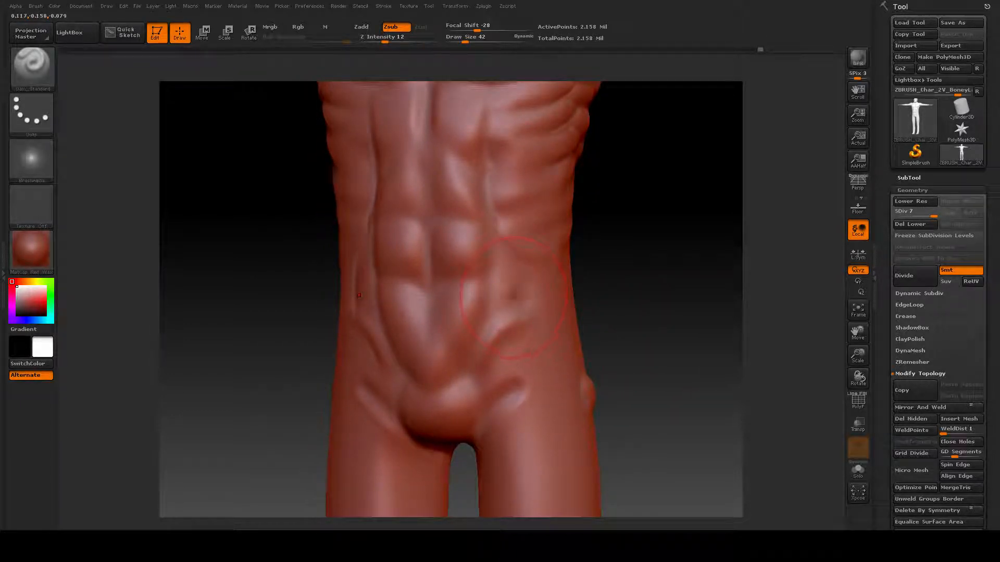
drag(634, 302, 632, 310)
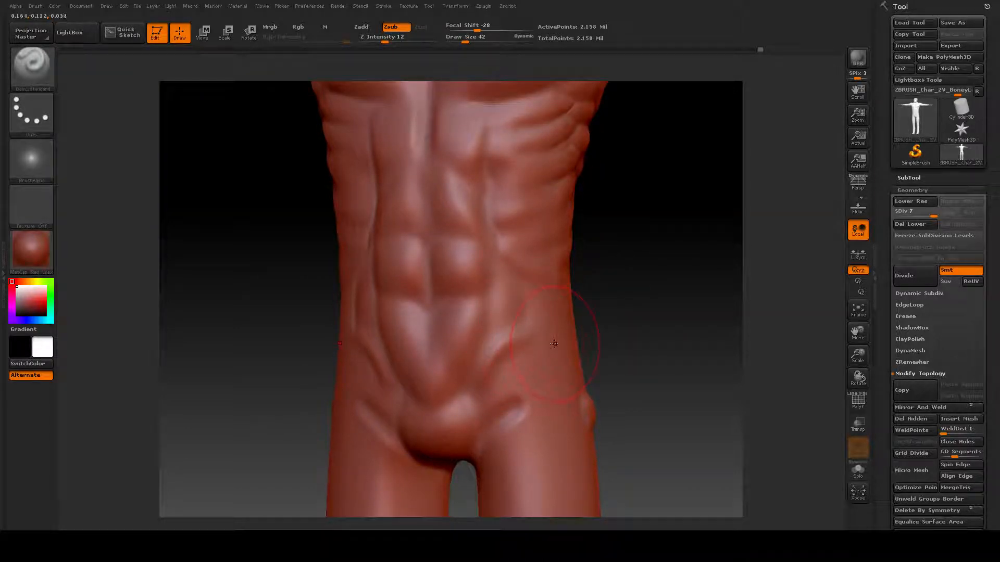
Try carving the lower edge of the oblique around the waist above the hip.
drag(623, 336, 609, 312)
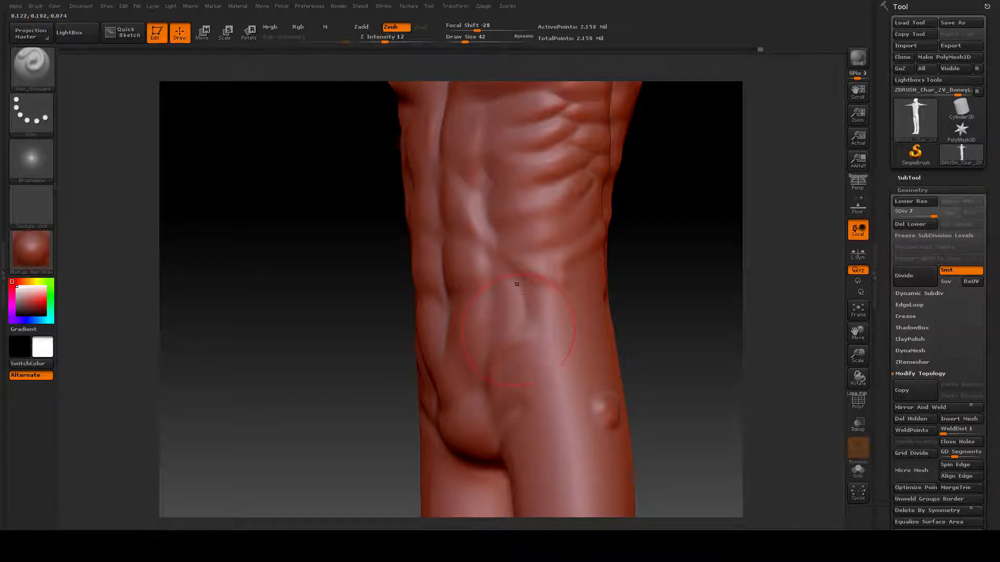
mouse_move(518, 281)
mouse_down()
mouse_move(528, 320)
mouse_move(588, 336)
mouse_move(538, 342)
mouse_up()
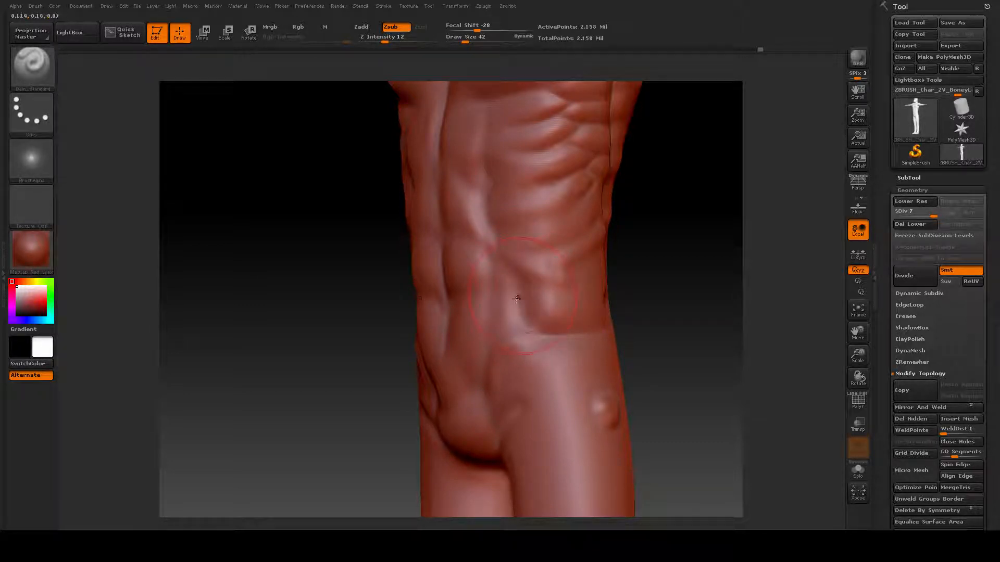
mouse_move(516, 297)
mouse_down()
mouse_move(521, 328)
mouse_move(520, 292)
mouse_move(552, 331)
mouse_up()
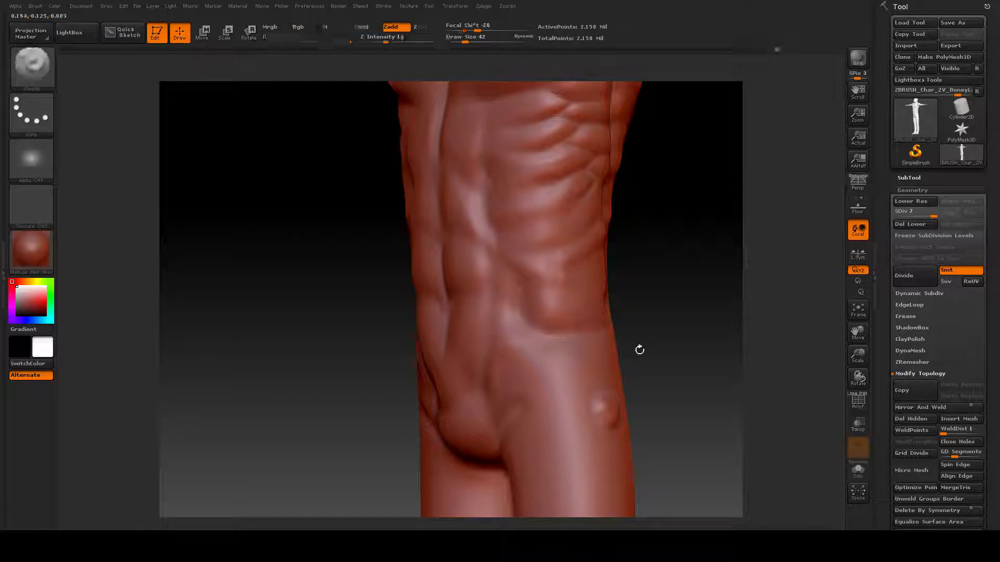
mouse_move(640, 349)
mouse_down()
mouse_move(681, 335)
mouse_move(641, 347)
mouse_move(617, 295)
mouse_up()
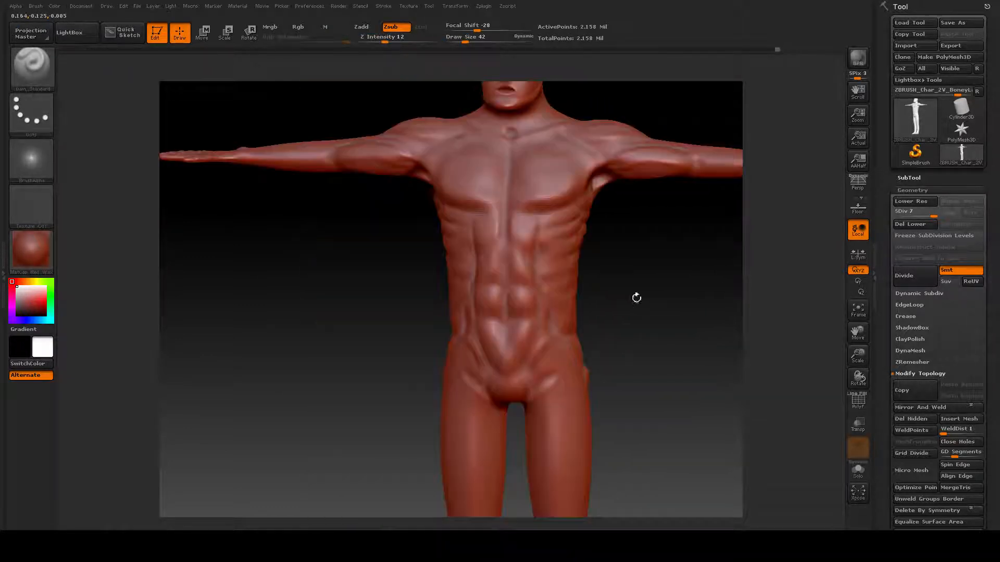
drag(636, 295, 564, 315)
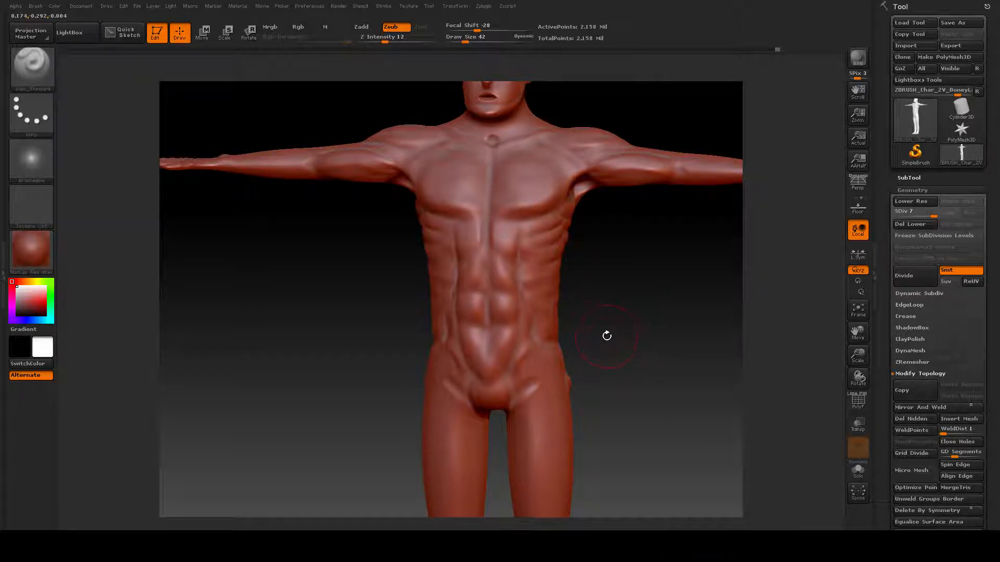
Undo the oblique and waist carving strokes on the flanks.
key(ctrl)
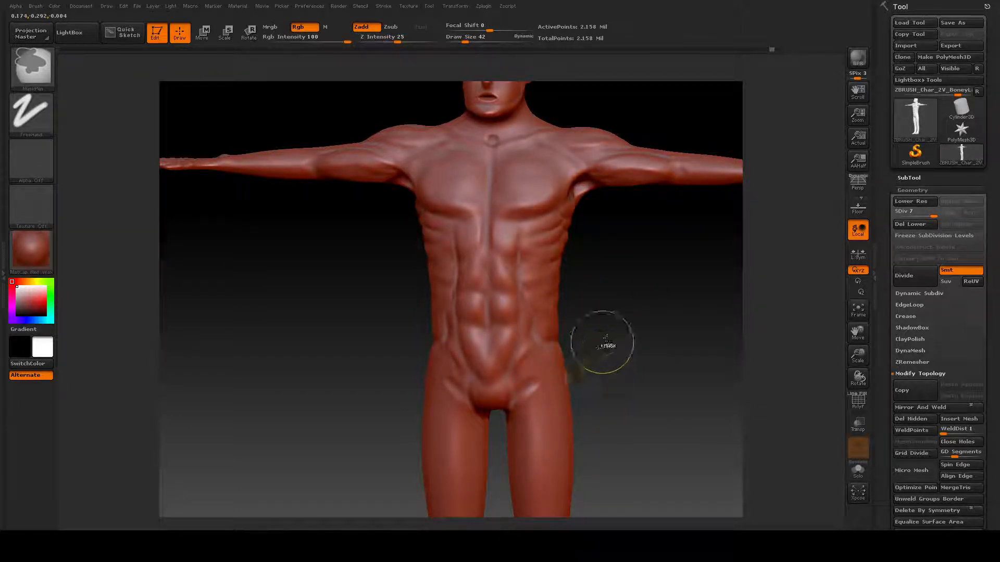
mouse_move(636, 351)
mouse_down()
mouse_move(618, 308)
mouse_move(614, 328)
mouse_up()
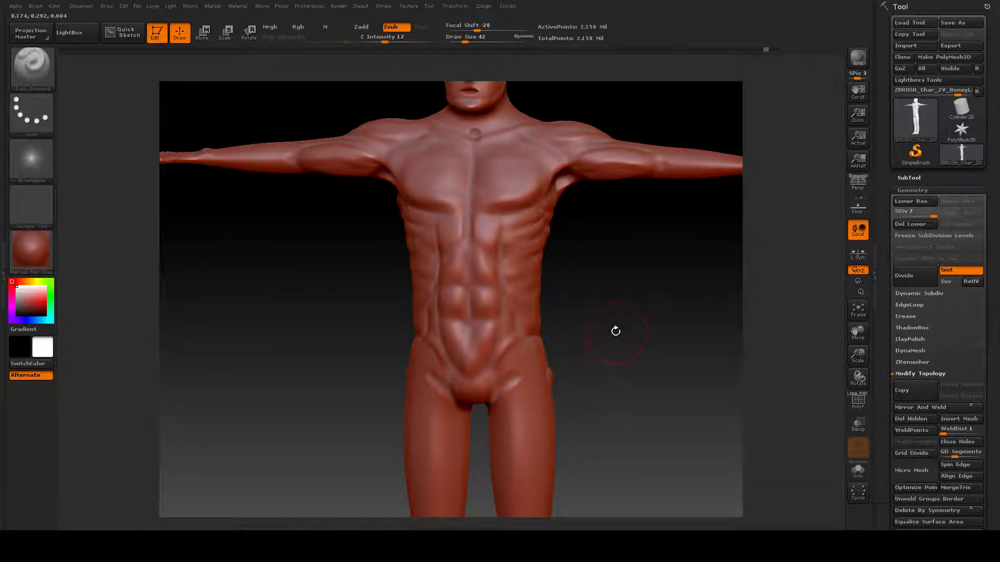
mouse_move(624, 313)
alt+mouse_down()
mouse_move(607, 326)
mouse_move(601, 292)
alt+mouse_up()
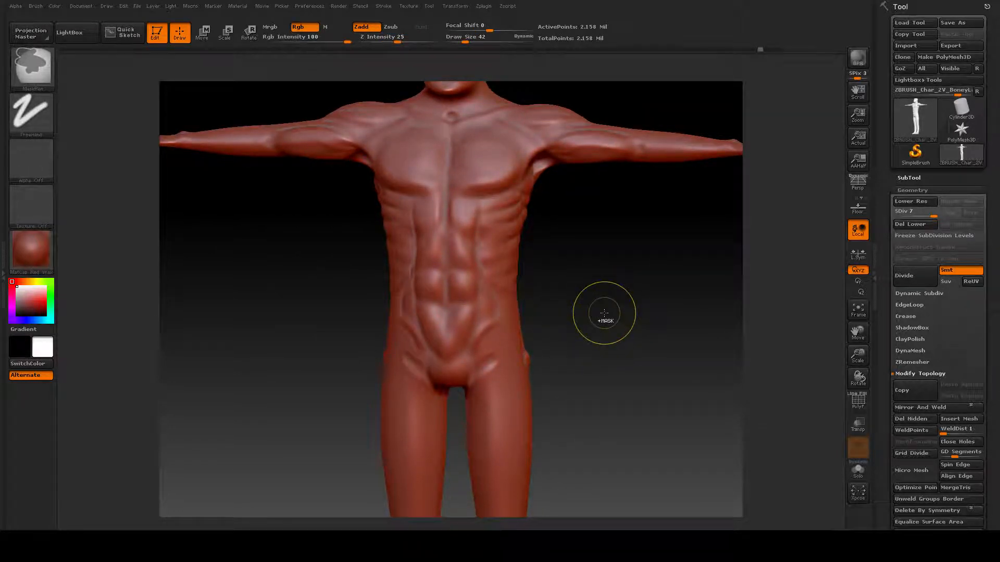
mouse_move(613, 330)
alt+mouse_down()
mouse_move(644, 335)
mouse_move(629, 300)
mouse_move(611, 306)
mouse_move(626, 309)
alt+mouse_up()
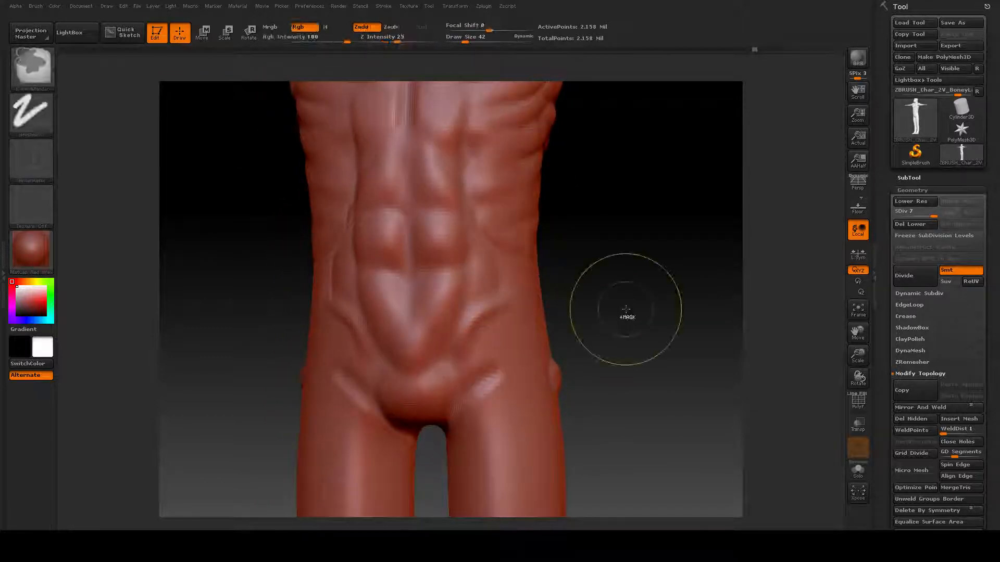
key(ctrl+z)
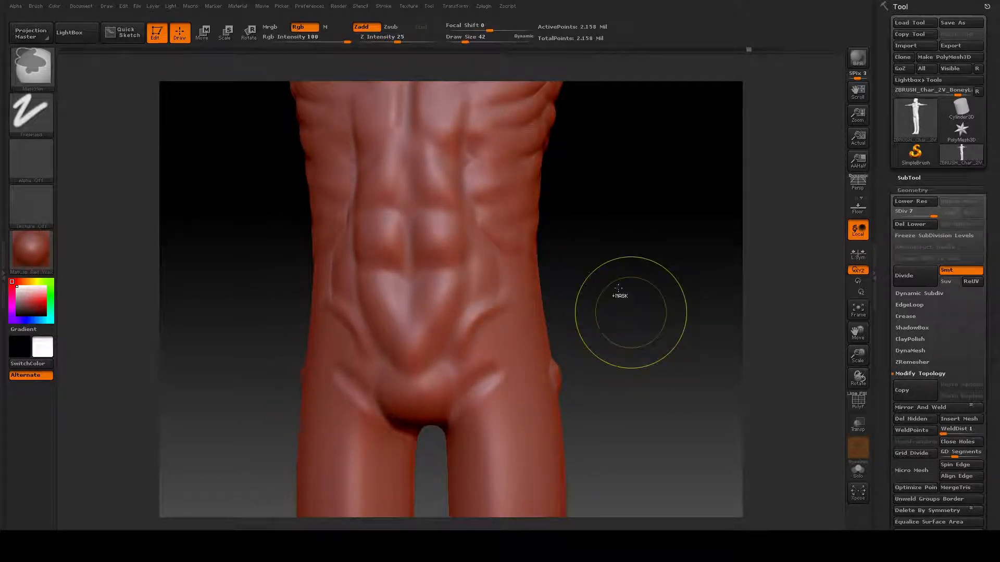
mouse_move(629, 297)
alt+mouse_down()
mouse_move(604, 330)
mouse_move(620, 305)
alt+mouse_up()
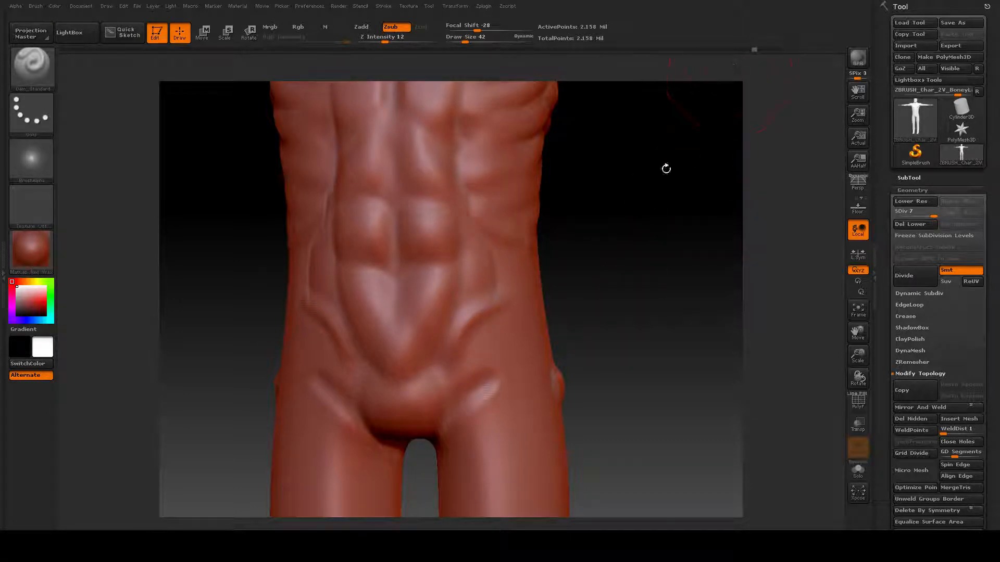
key(ctrl)
key(ctrl)
key(ctrl+z)
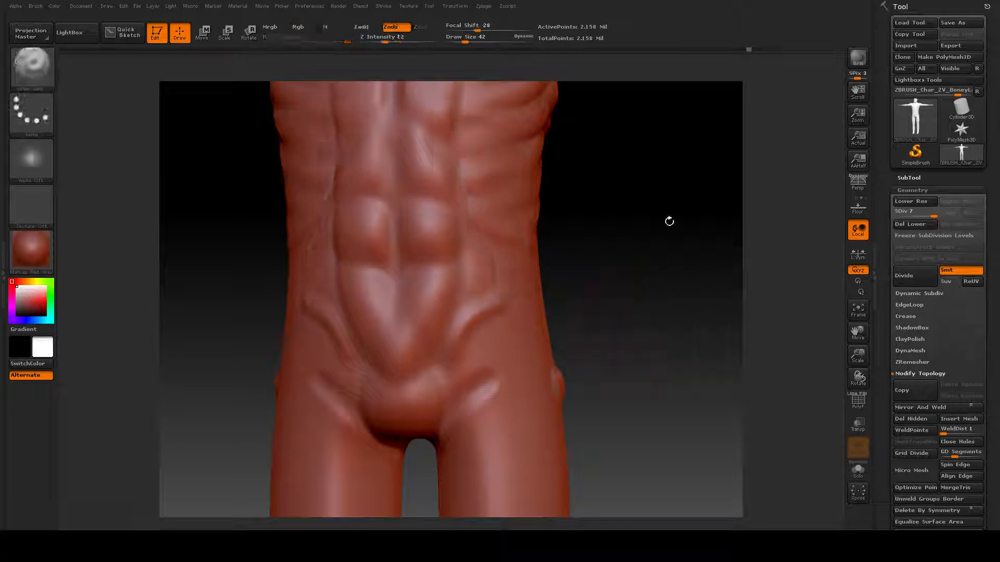
mouse_move(645, 293)
alt+mouse_down()
mouse_move(636, 253)
mouse_move(657, 268)
alt+mouse_up()
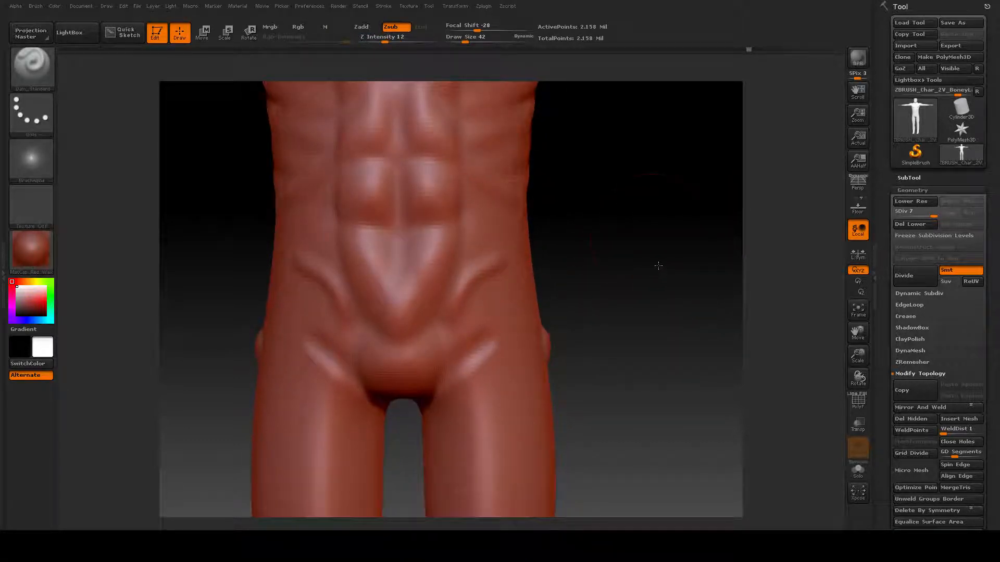
drag(650, 230, 629, 275)
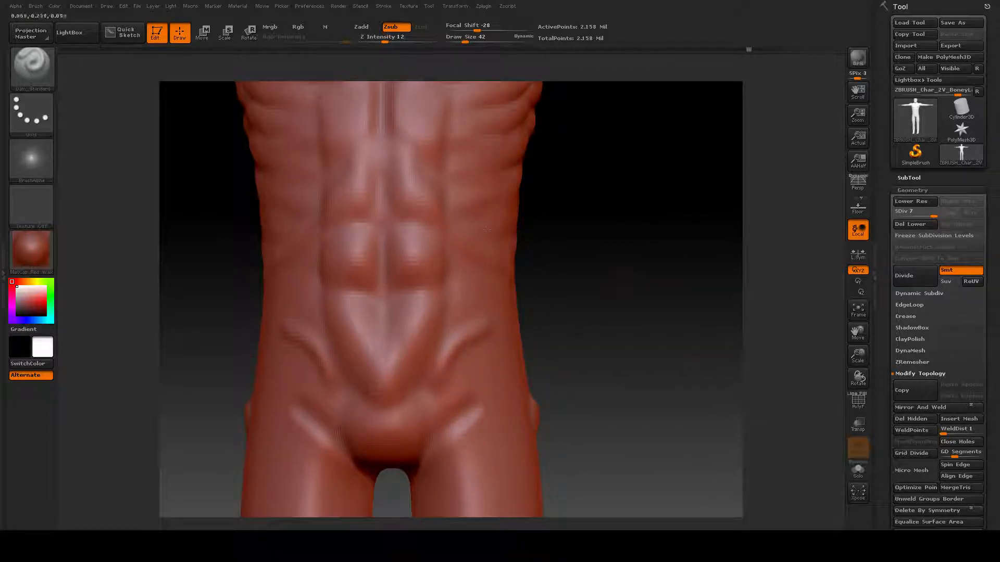
Switch to the ClayBuildup brush, build up the oblique masses on the flanks above the hips, and smooth them.
click(29, 70)
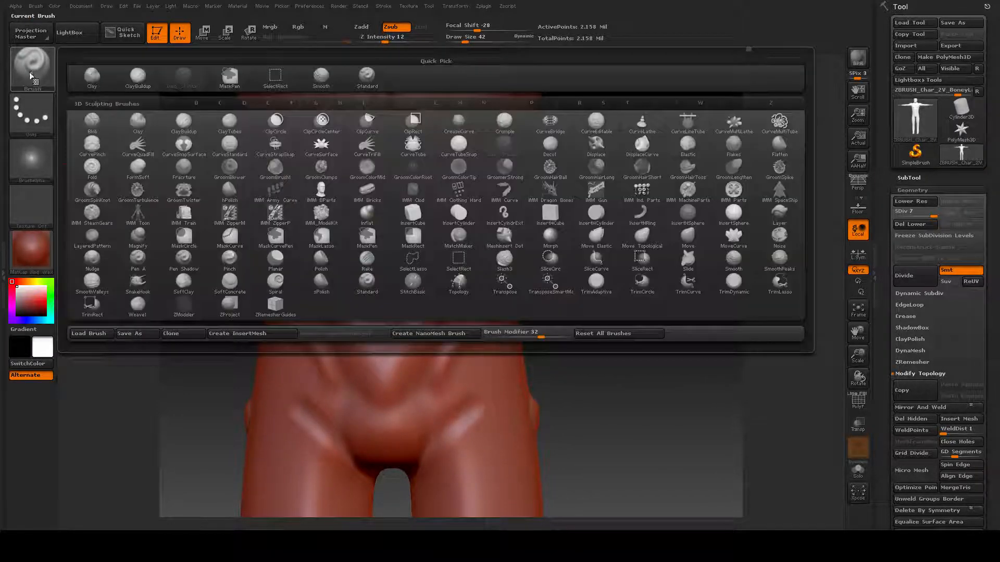
click(183, 125)
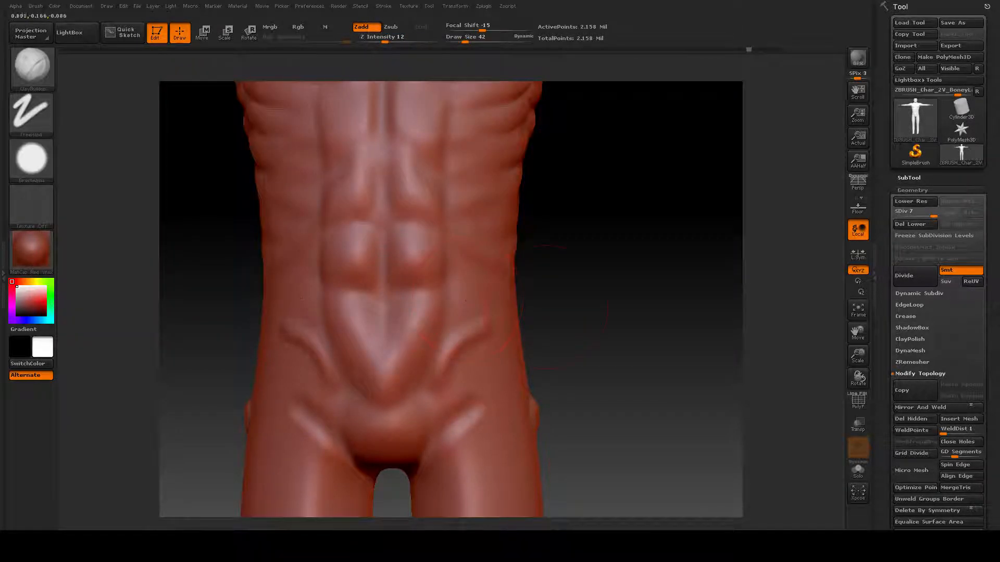
mouse_move(577, 298)
mouse_down()
mouse_move(603, 281)
mouse_move(563, 310)
mouse_move(566, 286)
mouse_move(583, 298)
mouse_up()
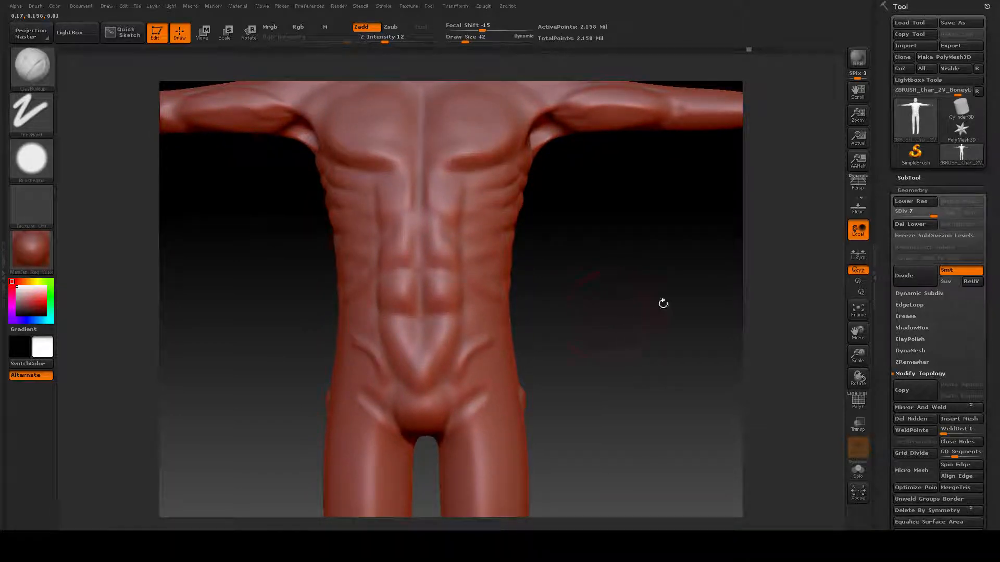
drag(663, 304, 639, 307)
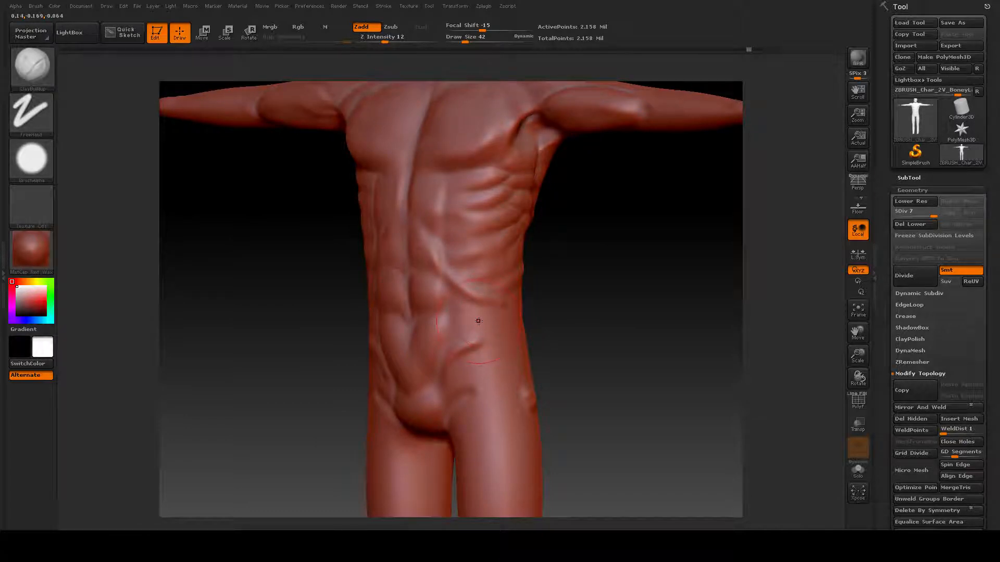
drag(479, 321, 499, 312)
shift+drag(606, 313, 545, 282)
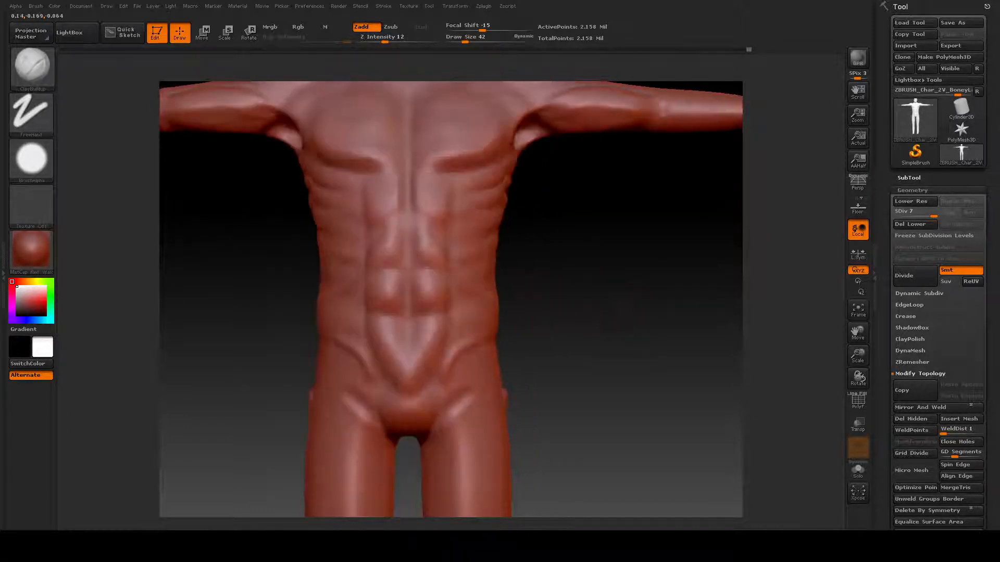
drag(599, 333, 491, 311)
drag(305, 362, 382, 363)
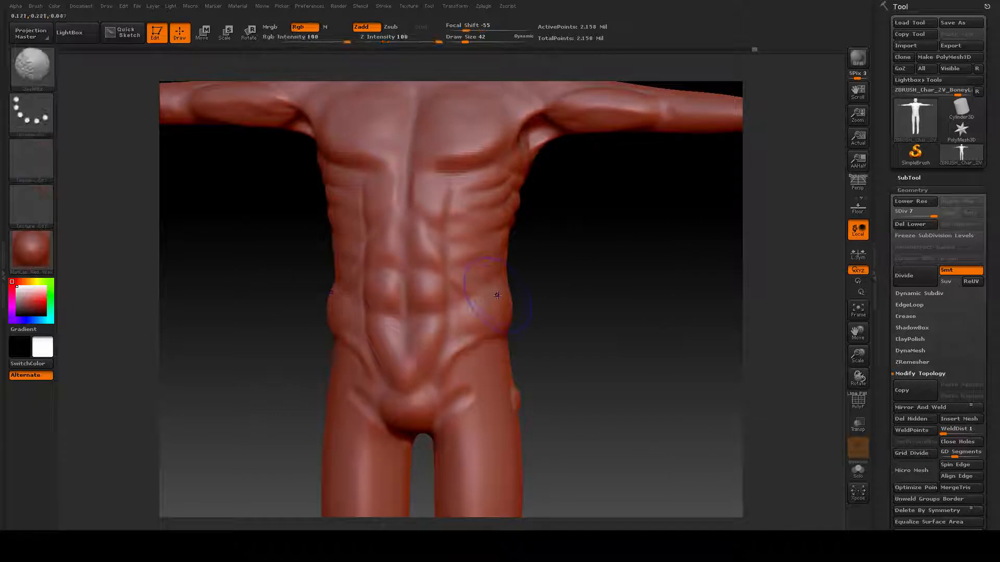
mouse_move(584, 334)
mouse_down()
mouse_move(576, 330)
mouse_move(586, 330)
mouse_up()
Set the draw size to 24 and add clay along the hip line beneath the obliques.
key(space)
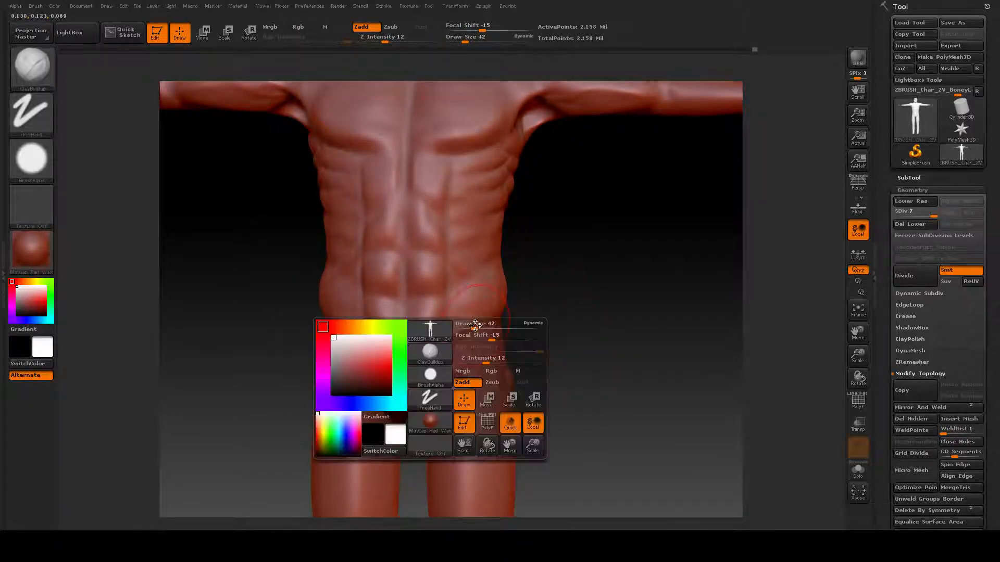
drag(487, 324, 458, 340)
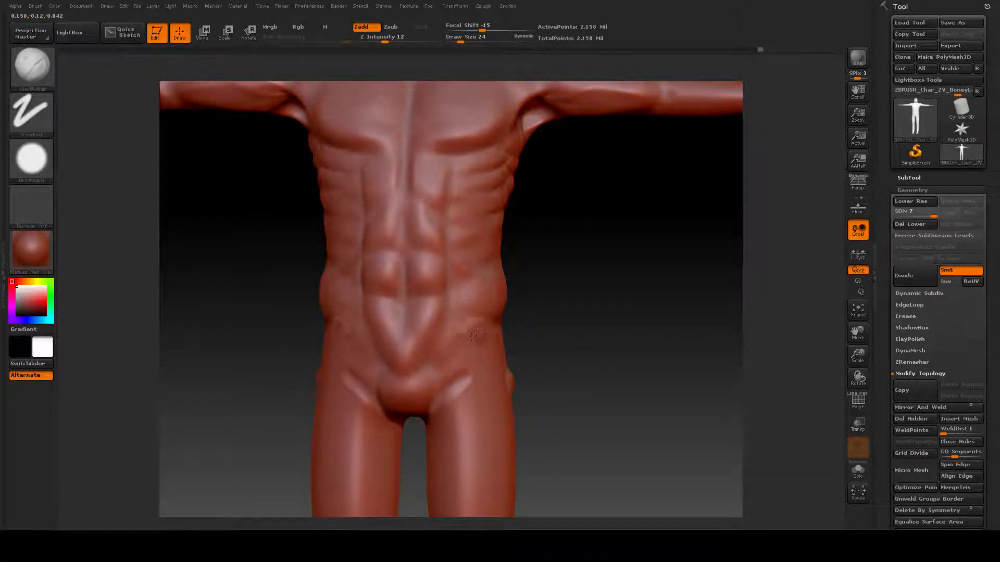
mouse_move(471, 338)
mouse_down()
mouse_move(462, 327)
mouse_move(497, 337)
mouse_up()
Switch to the Dam_Standard brush and carve the crease beneath the obliques inward and down toward the pubic area.
click(42, 65)
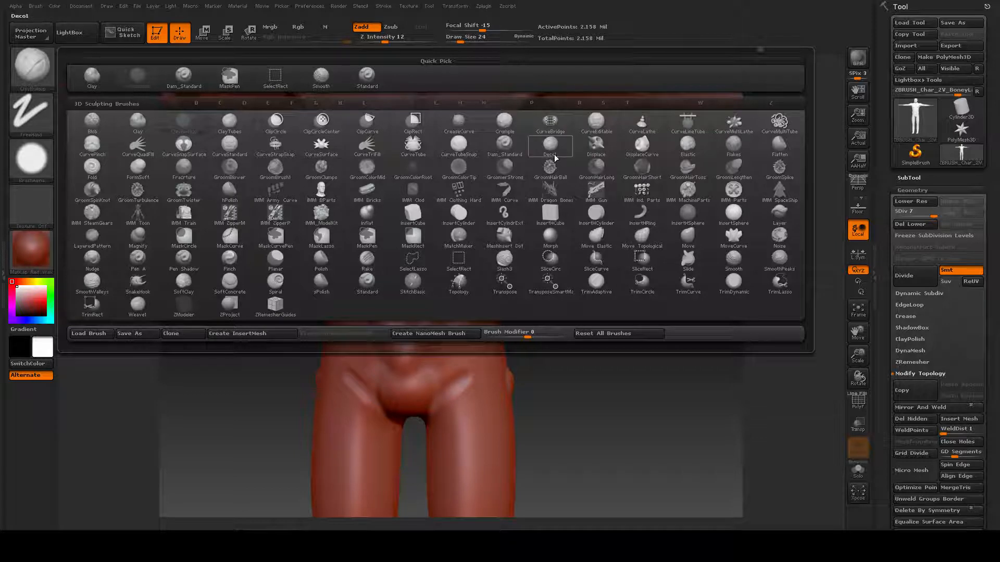
click(511, 146)
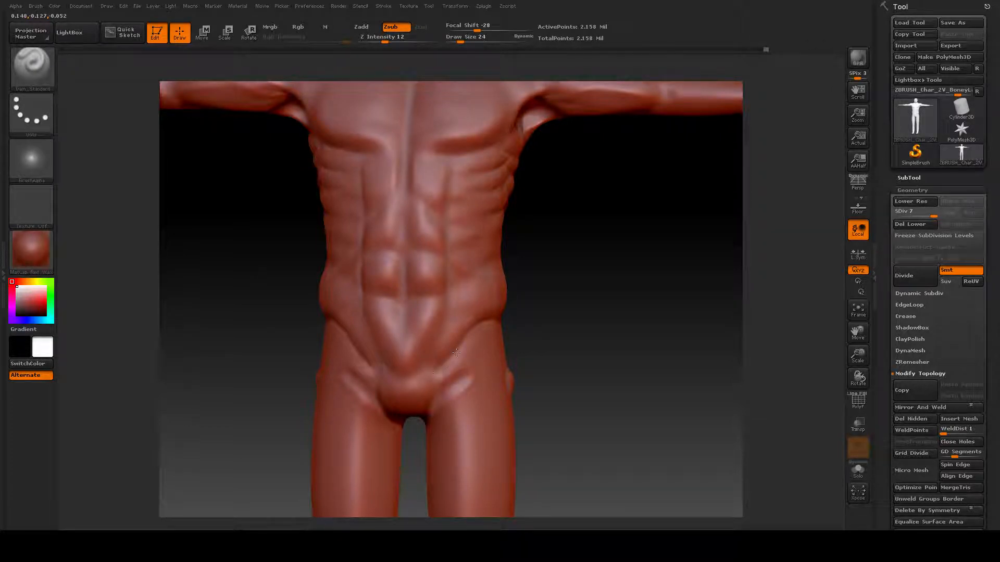
drag(564, 368, 453, 347)
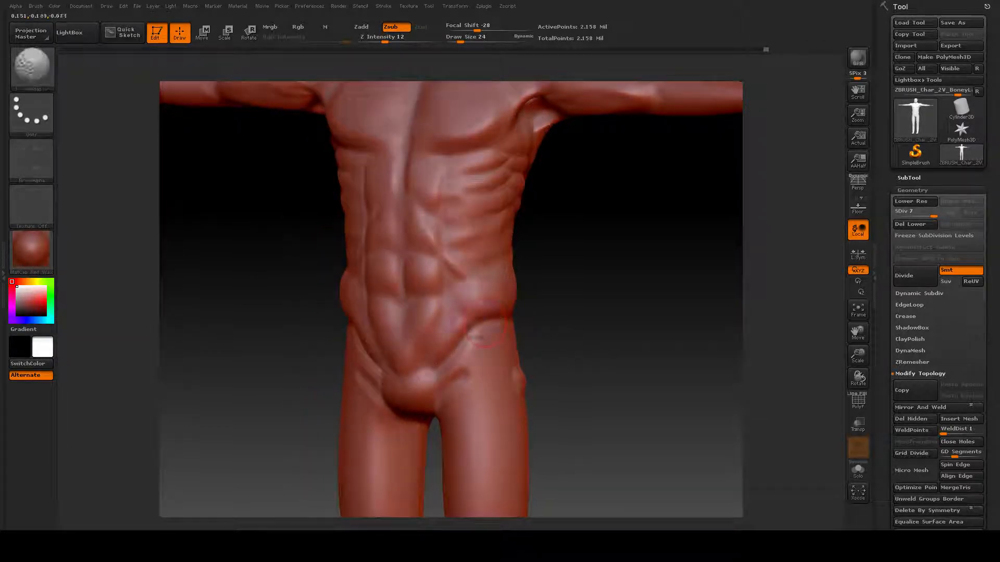
Smooth the crease beneath the obliques at the waist and refine the lower abdominal section above the pubic area.
key(shift)
shift+drag(503, 322, 512, 324)
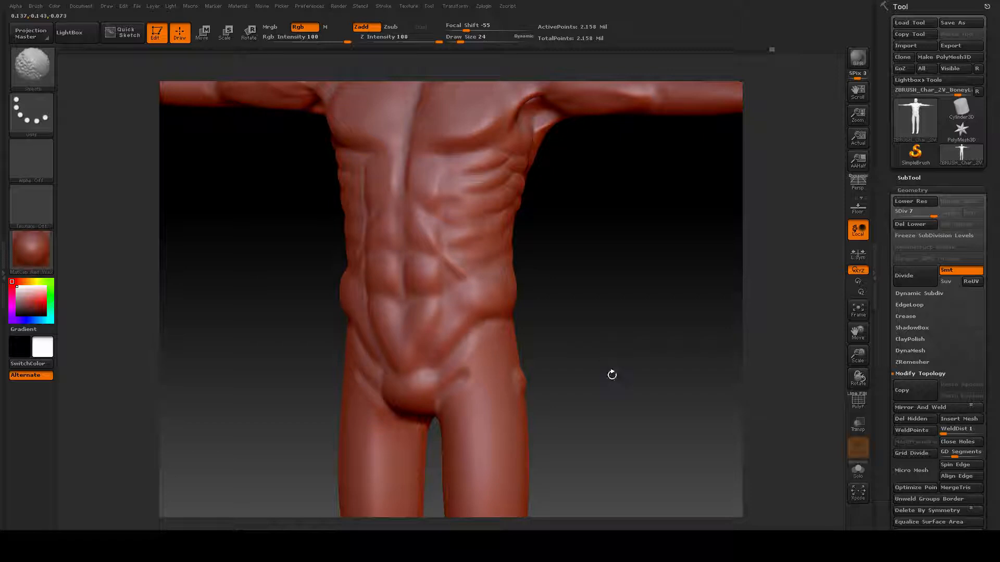
shift+drag(440, 323, 417, 348)
mouse_move(603, 353)
mouse_down()
mouse_move(622, 351)
mouse_move(398, 354)
mouse_move(405, 366)
mouse_up()
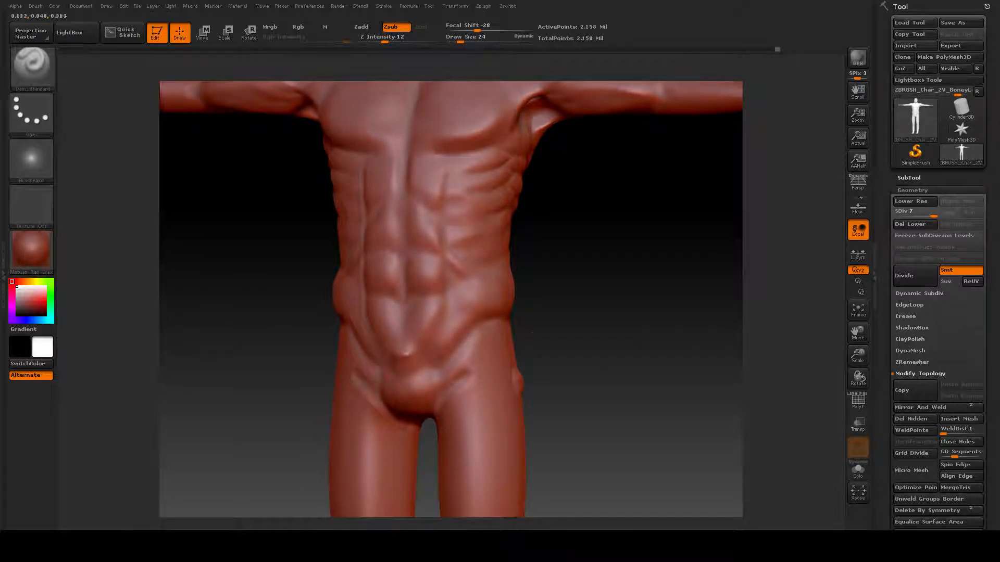
mouse_move(606, 274)
mouse_down()
mouse_move(638, 393)
mouse_move(631, 387)
mouse_up()
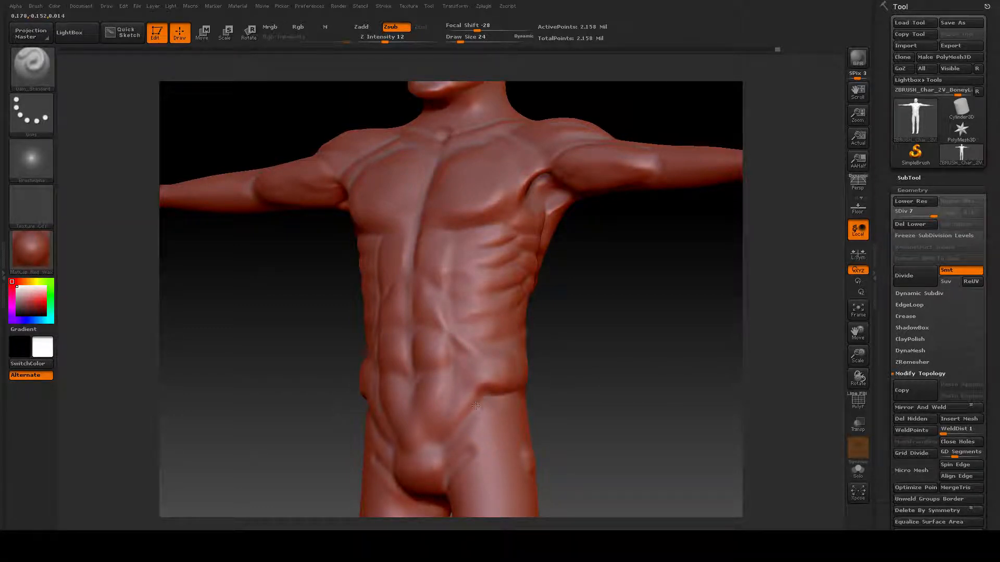
Deepen the crease beneath the obliques from the flank down toward the groin with Dam_Standard and smooth it.
mouse_move(517, 389)
mouse_down()
mouse_move(489, 397)
mouse_move(451, 435)
mouse_up()
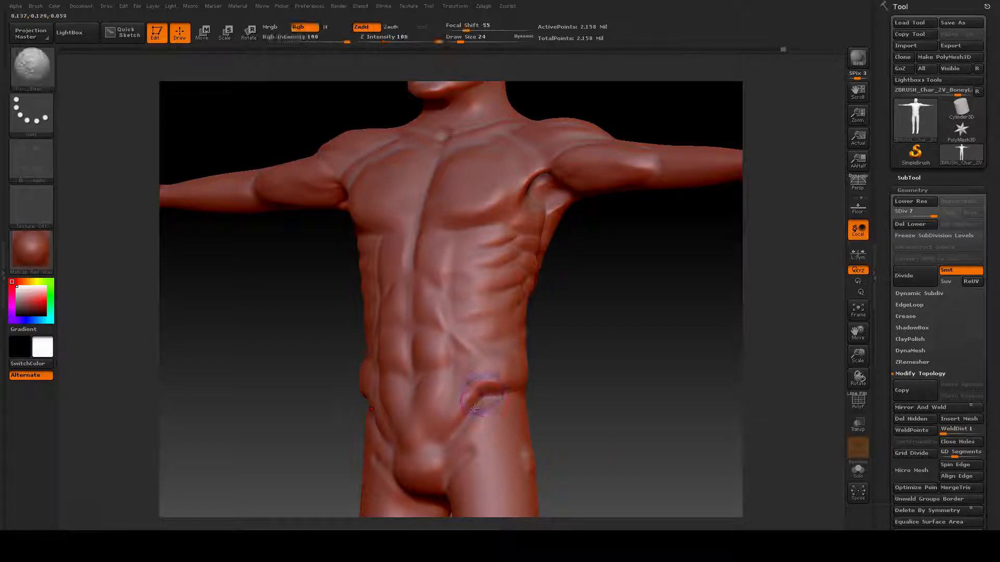
mouse_move(481, 397)
shift+mouse_down()
mouse_move(467, 417)
mouse_move(568, 378)
mouse_move(600, 389)
mouse_move(612, 318)
mouse_move(639, 394)
mouse_move(611, 379)
mouse_move(593, 445)
shift+mouse_up()
Examine the torso, hips and thighs from the front, both close up and as a whole, and the back of the figure.
alt+drag(596, 310, 608, 330)
drag(863, 357, 839, 360)
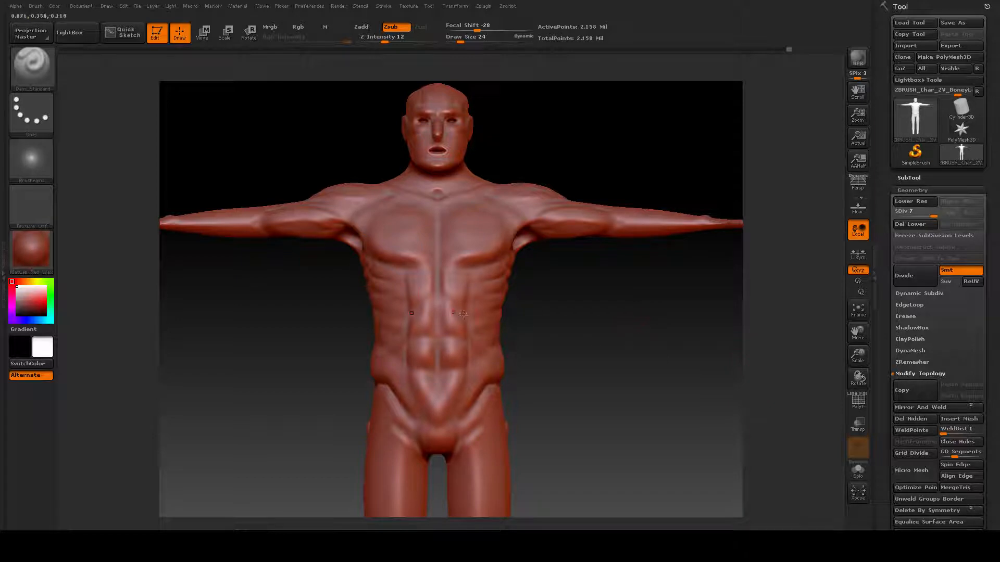
mouse_move(567, 342)
alt+mouse_down()
mouse_move(543, 338)
mouse_move(558, 332)
alt+mouse_up()
drag(546, 399, 604, 283)
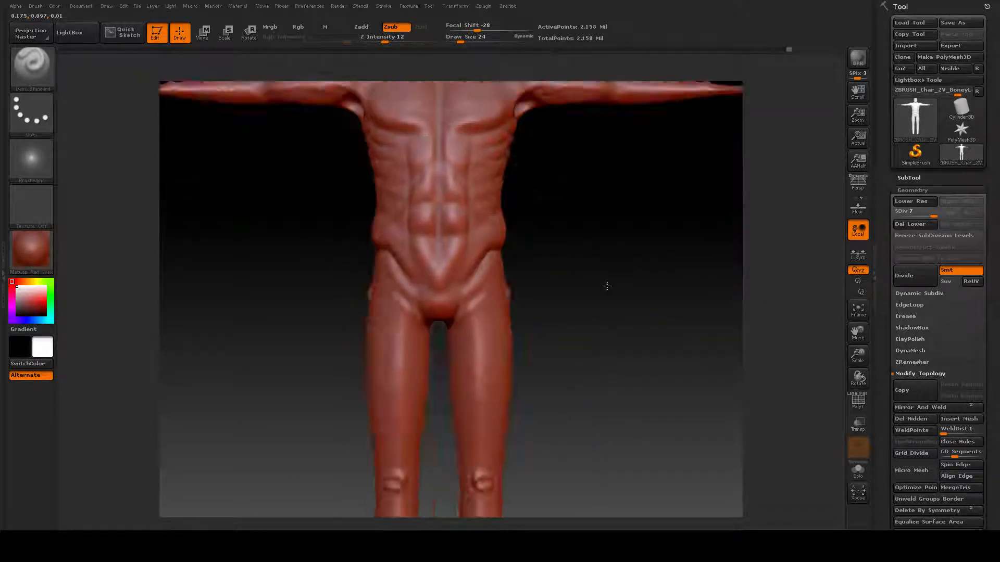
mouse_move(569, 409)
alt+right_down()
mouse_move(578, 363)
mouse_move(674, 370)
mouse_move(683, 328)
alt+right_up()
alt+right_drag(602, 364, 630, 308)
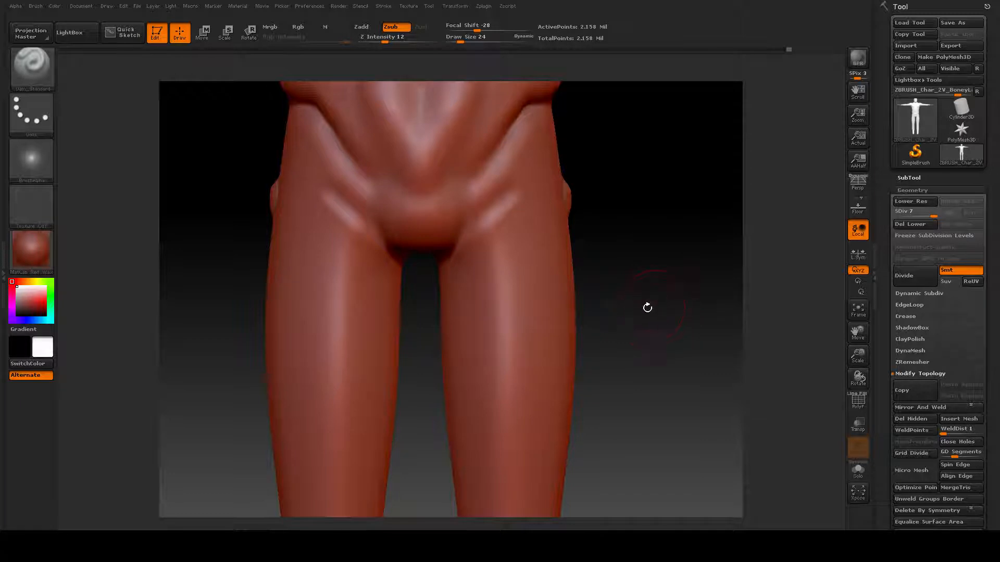
alt+right_drag(636, 365, 620, 274)
drag(646, 293, 629, 351)
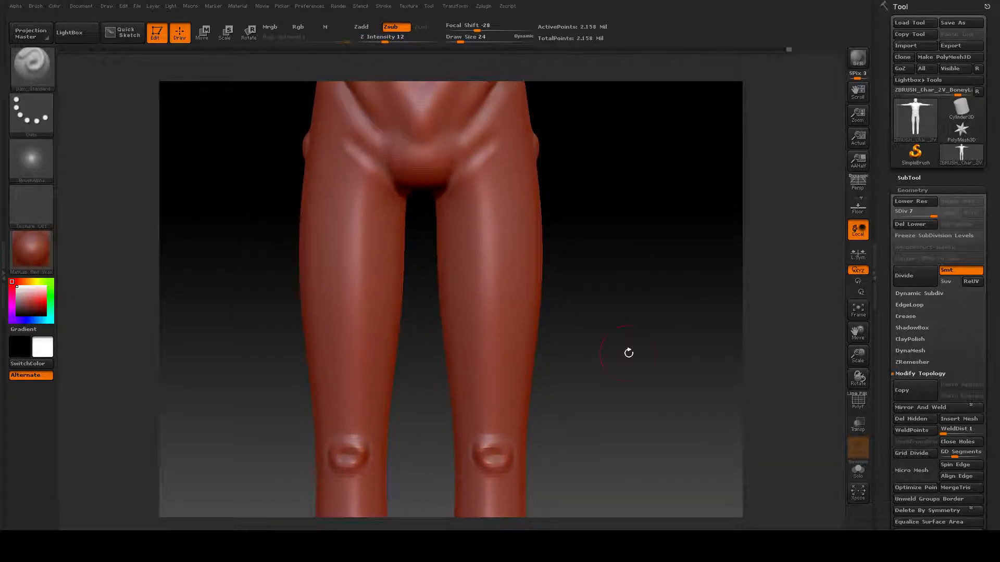
alt+drag(624, 216, 624, 383)
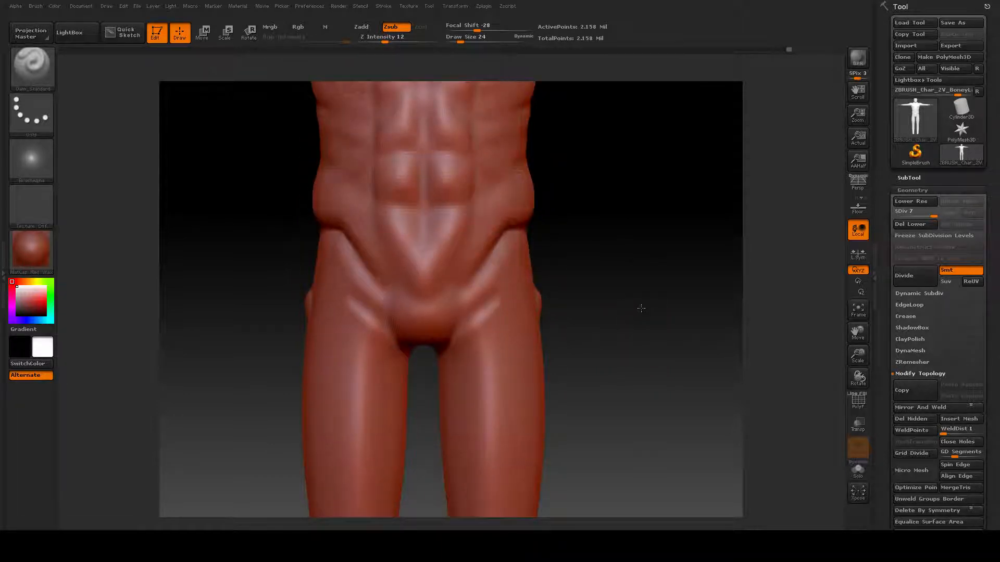
alt+drag(620, 83, 591, 101)
alt+drag(613, 289, 603, 128)
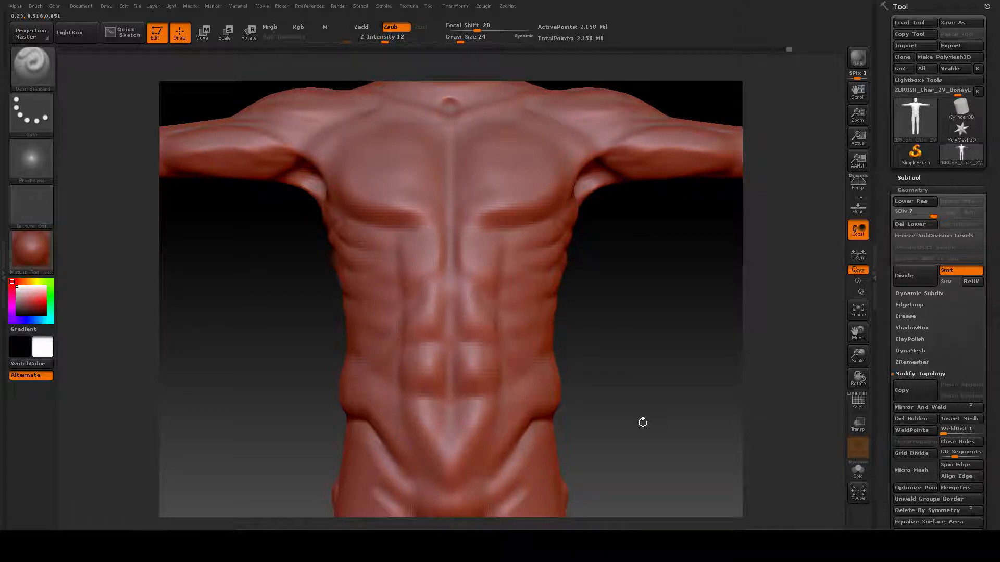
mouse_move(631, 367)
alt+right_down()
mouse_move(636, 346)
mouse_move(594, 349)
alt+right_up()
alt+right_drag(672, 362, 623, 330)
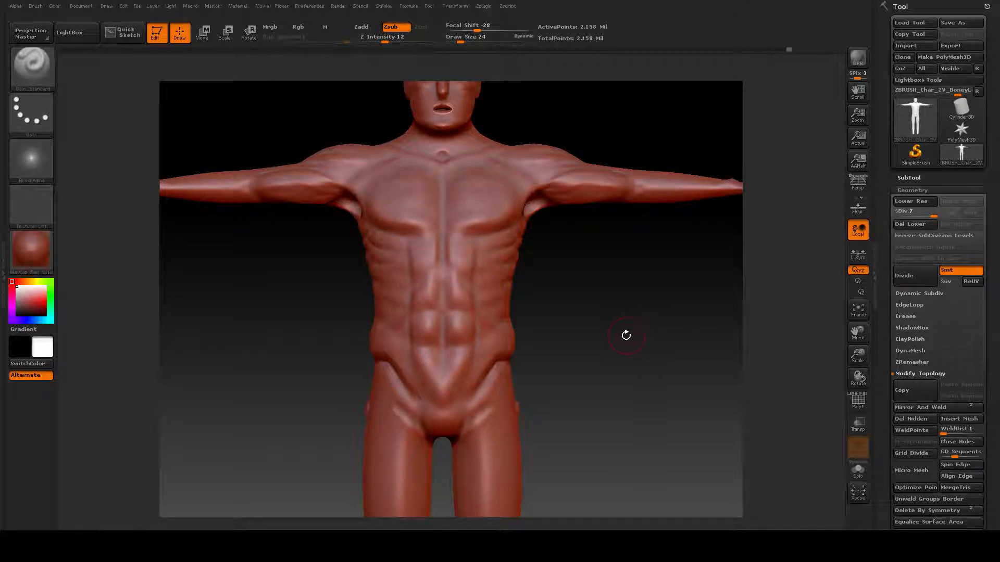
drag(616, 346, 549, 361)
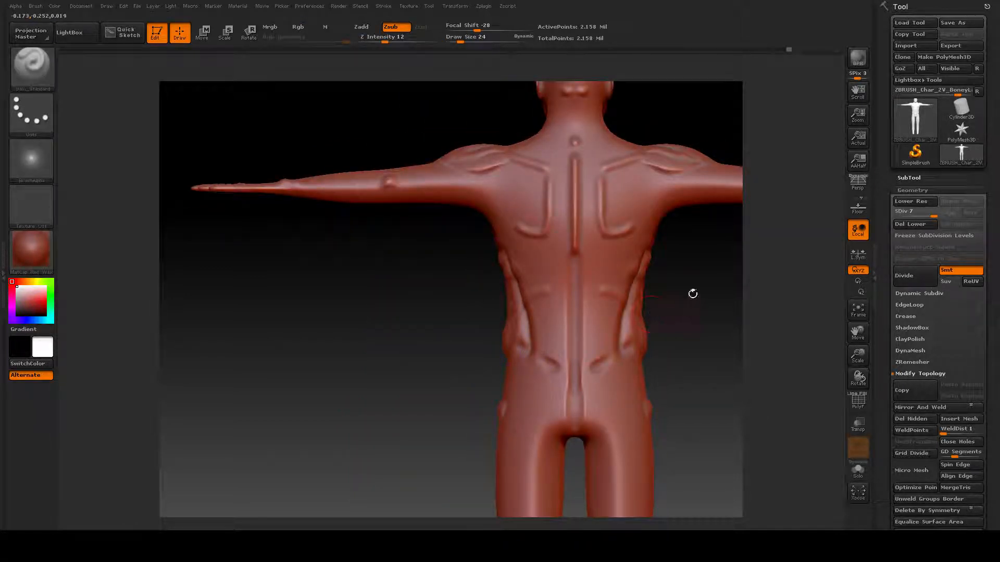
drag(692, 292, 582, 311)
key(ctrl+shift)
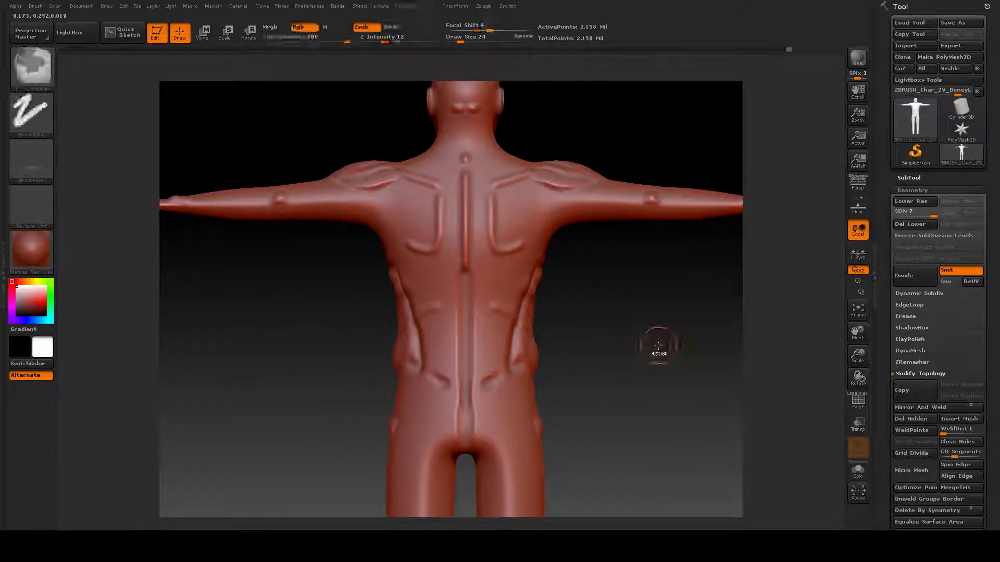